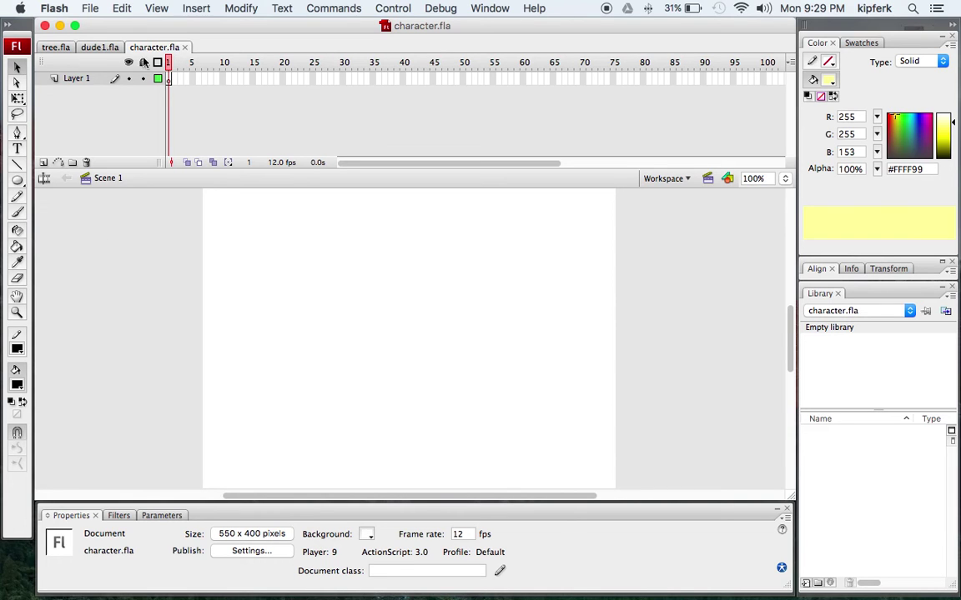
# Add five new layers to the timeline, giving six layers in total.
pyautogui.click(42, 164)
pyautogui.click(42, 164)
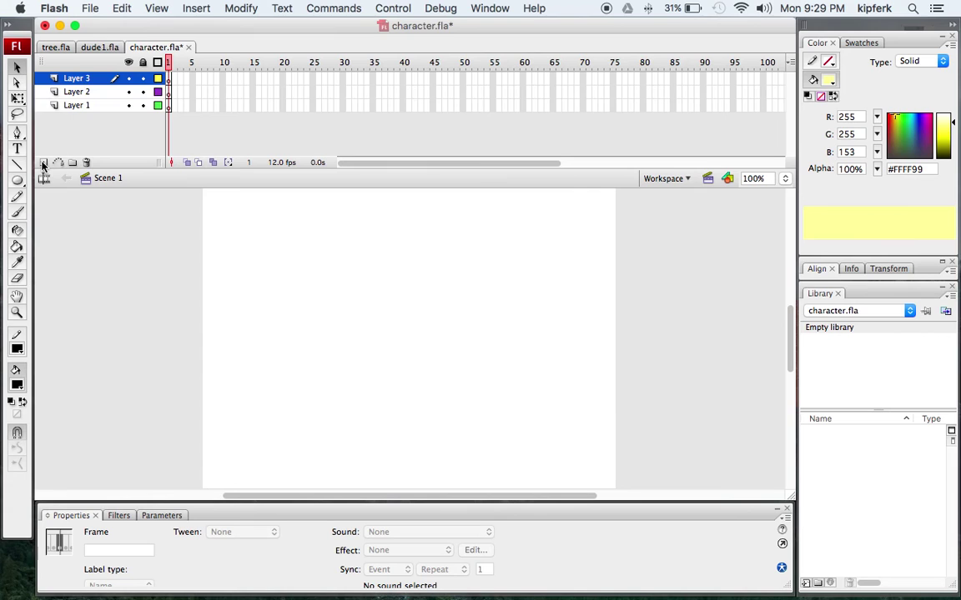
pyautogui.click(42, 164)
pyautogui.click(42, 164)
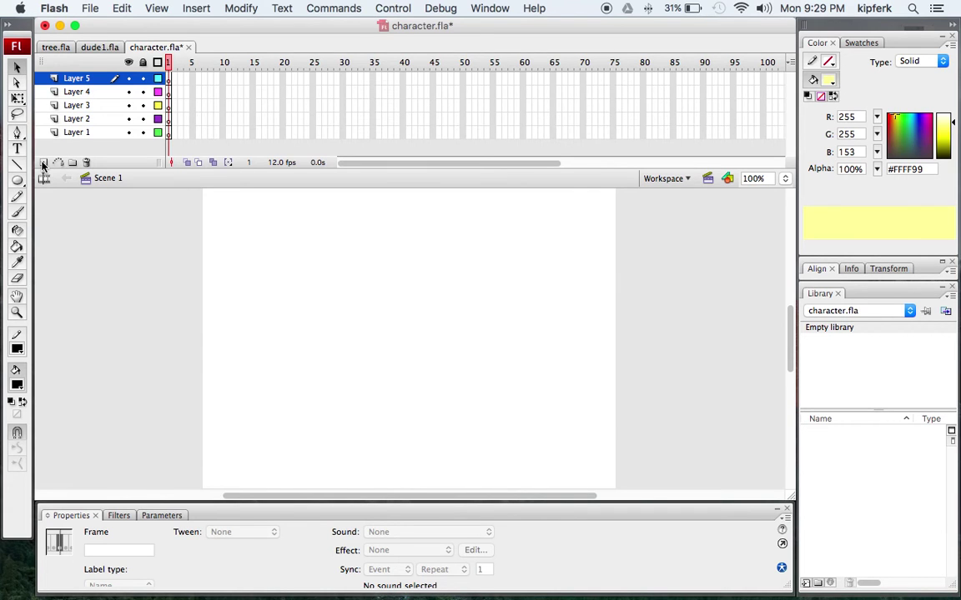
pyautogui.click(43, 164)
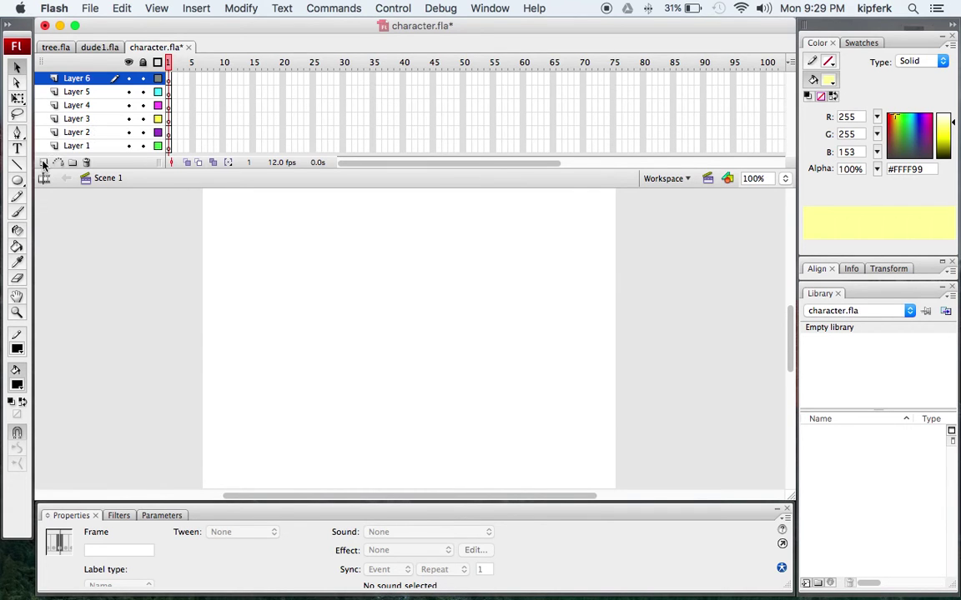
# Rename the bottom three layers head, mouth and nose.
pyautogui.click(80, 147)
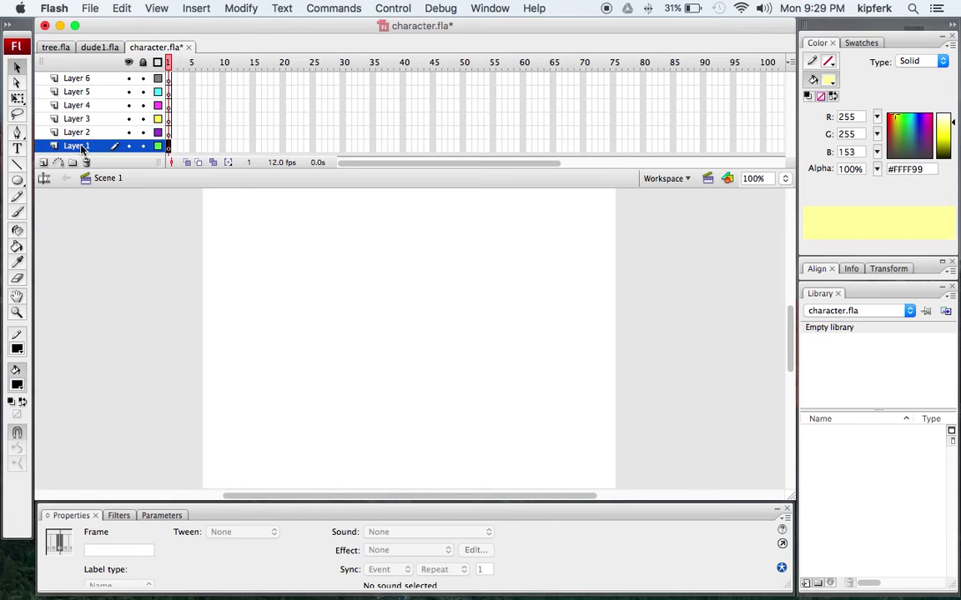
pyautogui.doubleClick(80, 147)
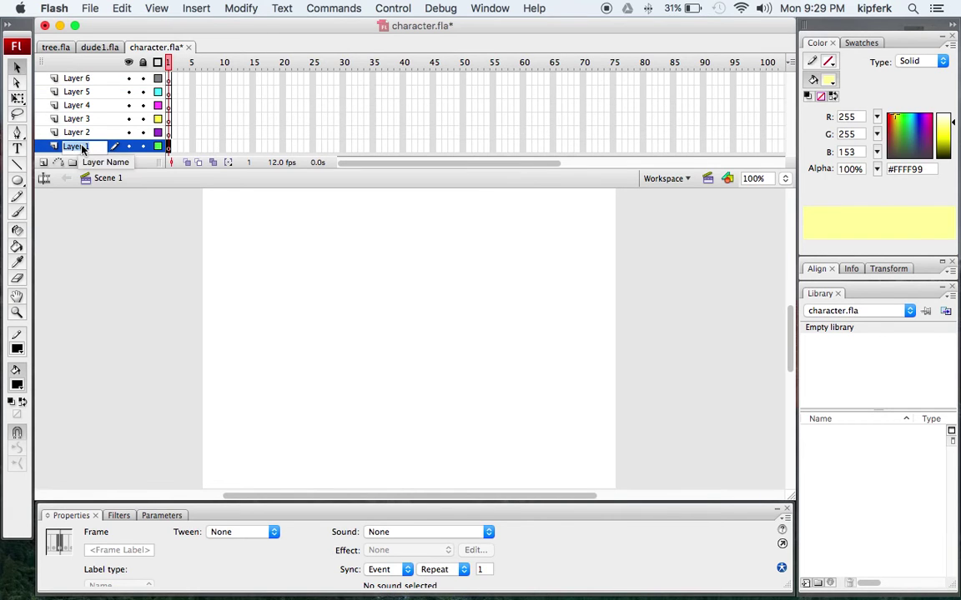
pyautogui.write('heal')
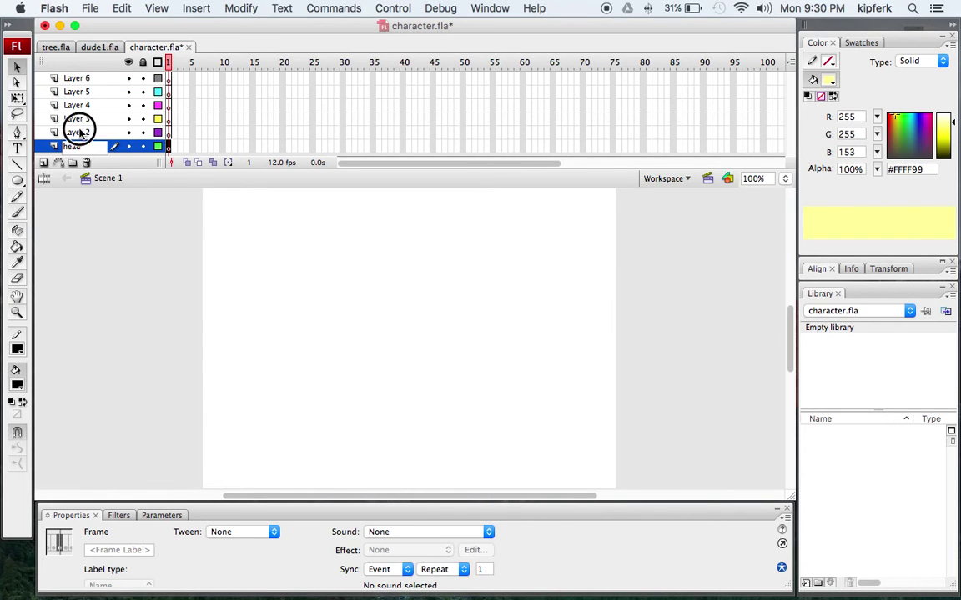
pyautogui.click(79, 132)
pyautogui.doubleClick(81, 134)
pyautogui.write('mouth')
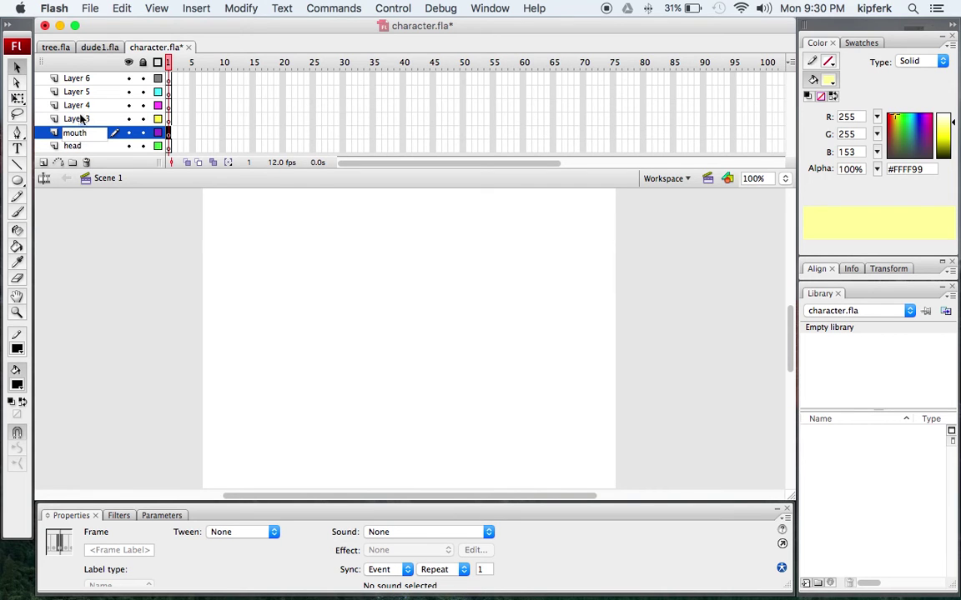
pyautogui.doubleClick(80, 119)
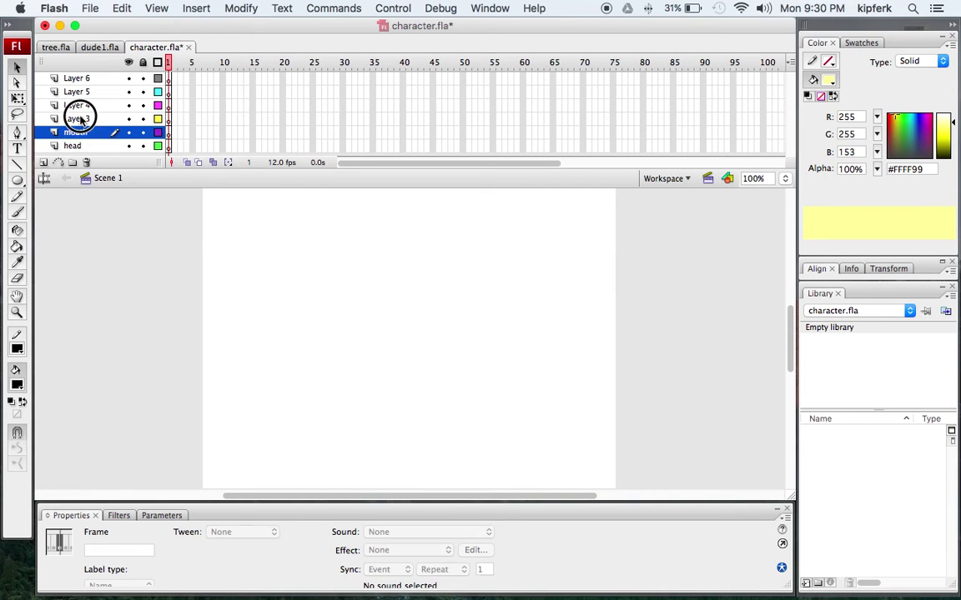
pyautogui.write('nose')
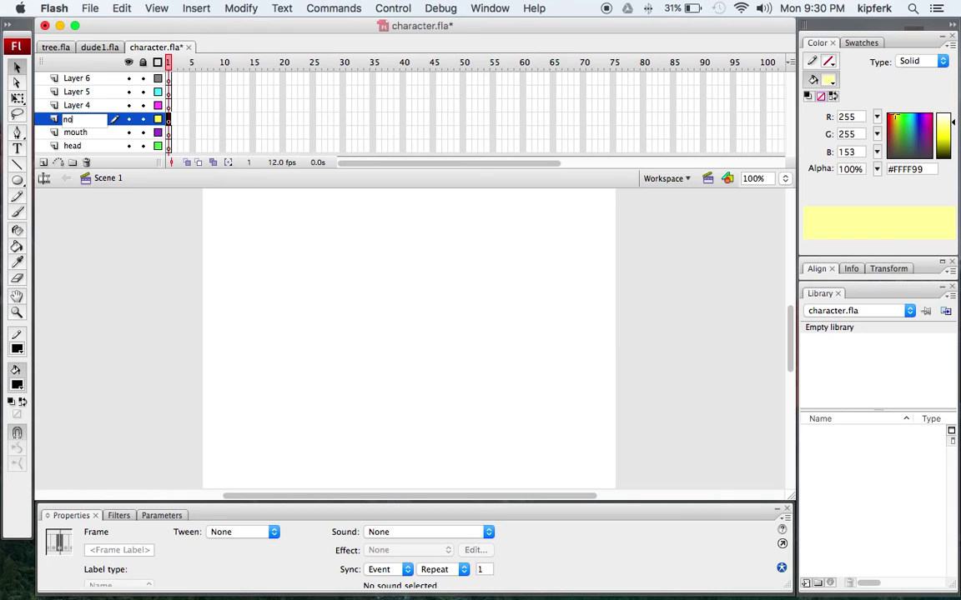
# Rename the top three layers eyes, ears and hair.
pyautogui.doubleClick(84, 106)
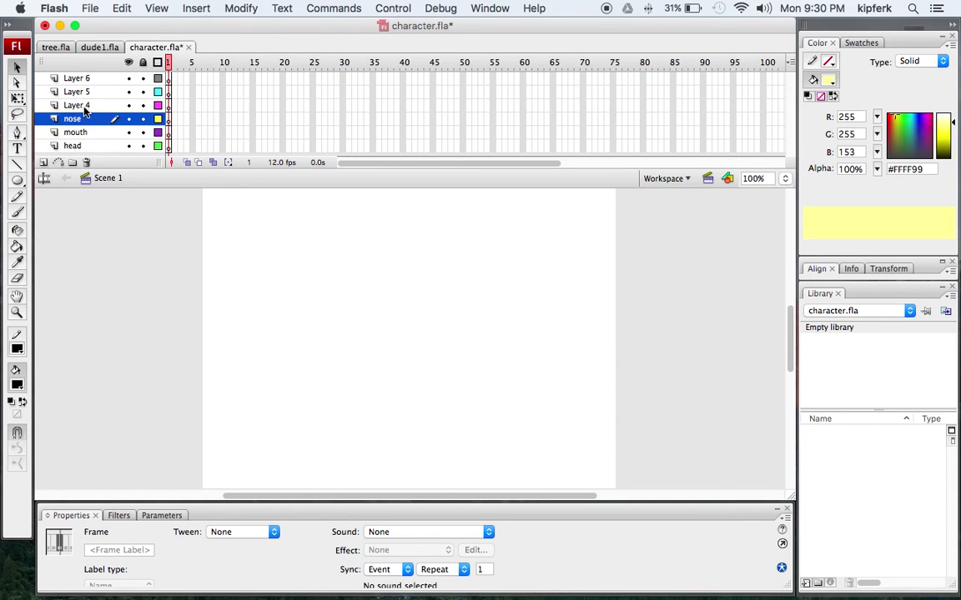
pyautogui.write('eyes')
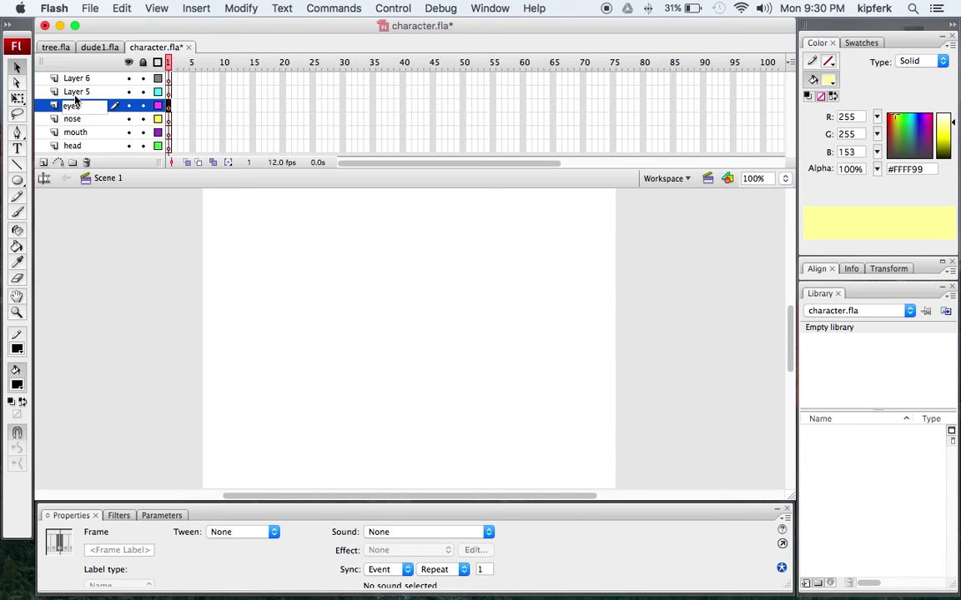
pyautogui.doubleClick(79, 91)
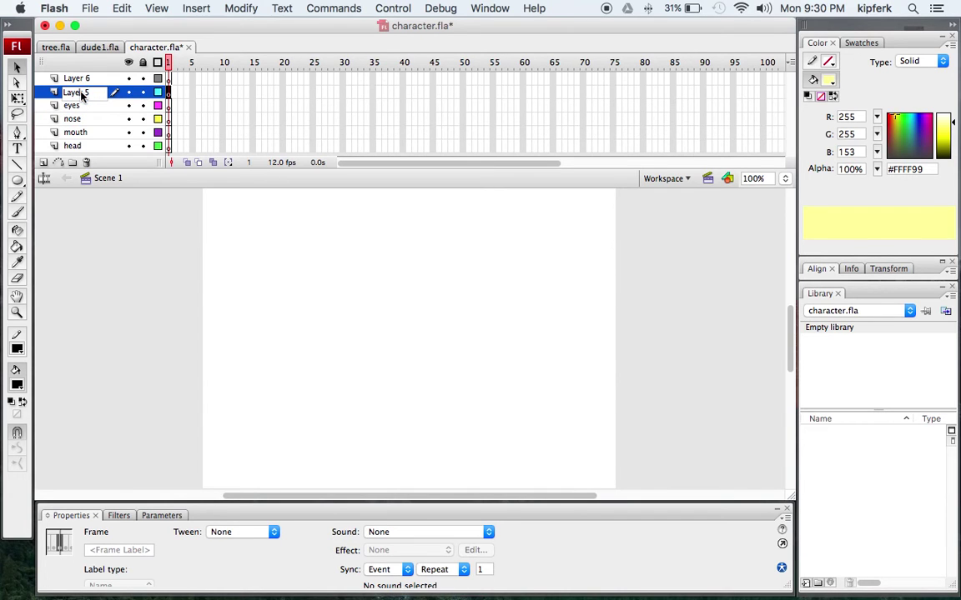
pyautogui.write('el')
pyautogui.doubleClick(86, 79)
pyautogui.write('hair')
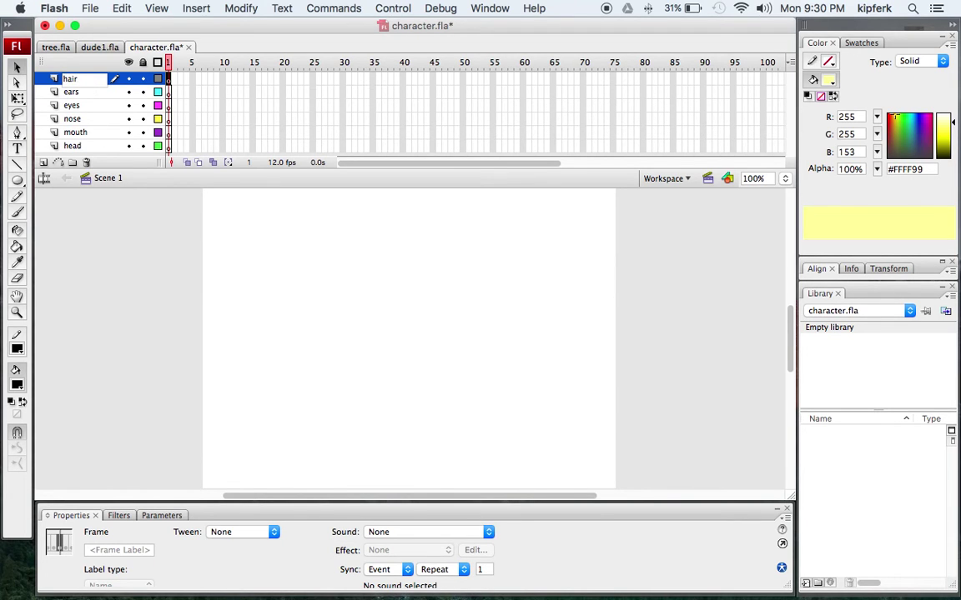
pyautogui.click(81, 147)
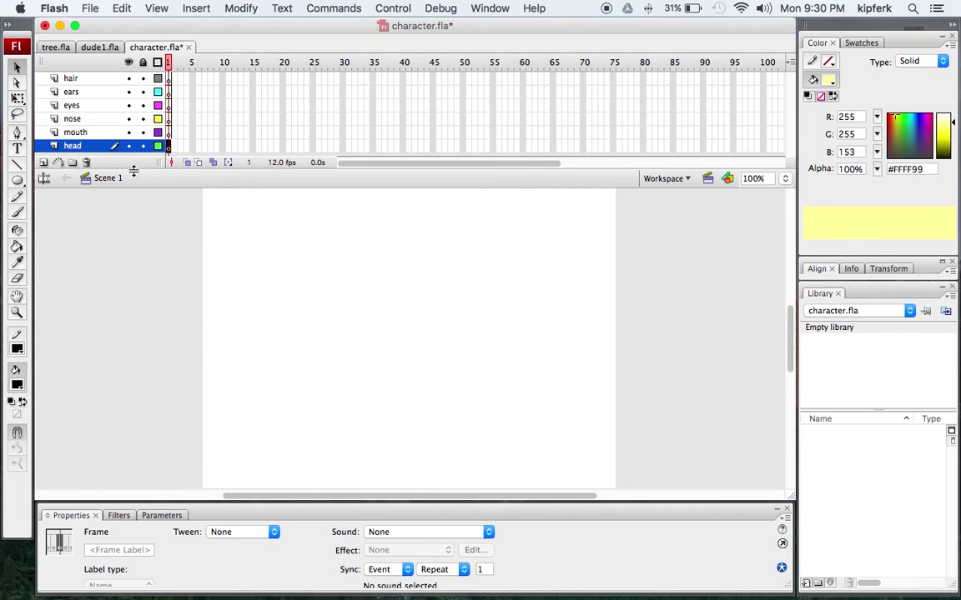
# Choose the plain Oval Tool with a peach #FFCC99 fill for the head layer.
pyautogui.click(20, 180)
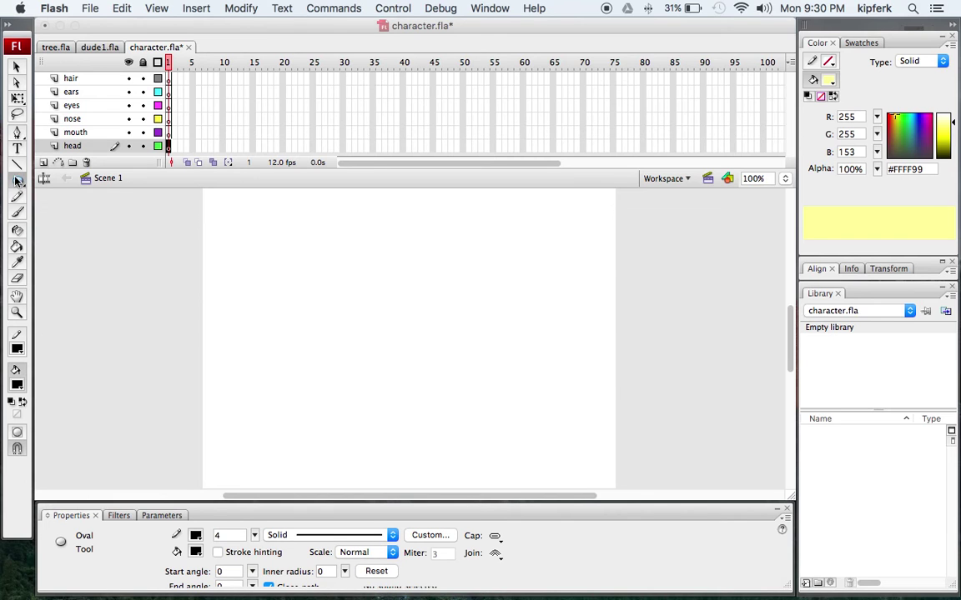
pyautogui.click(19, 183)
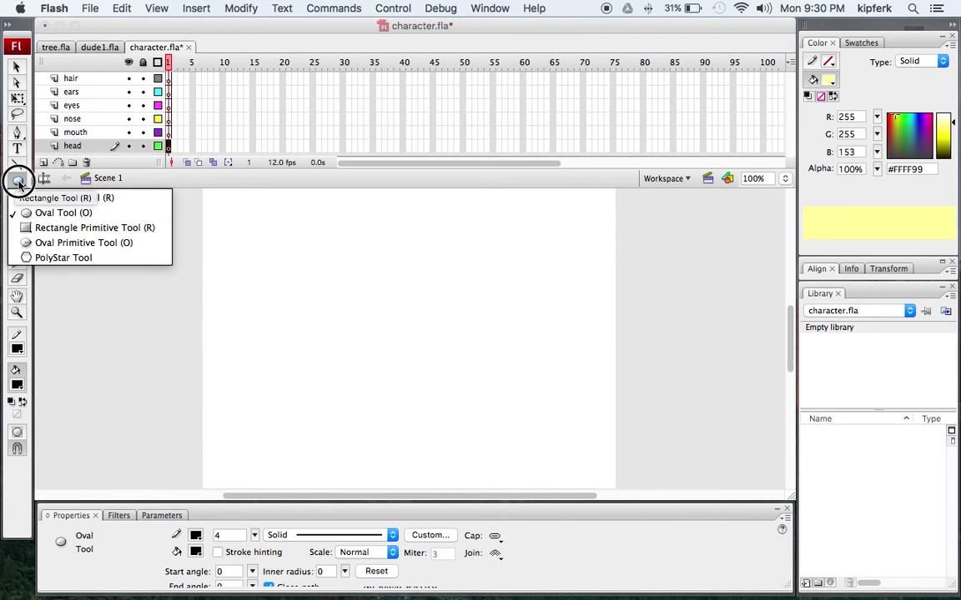
pyautogui.click(60, 213)
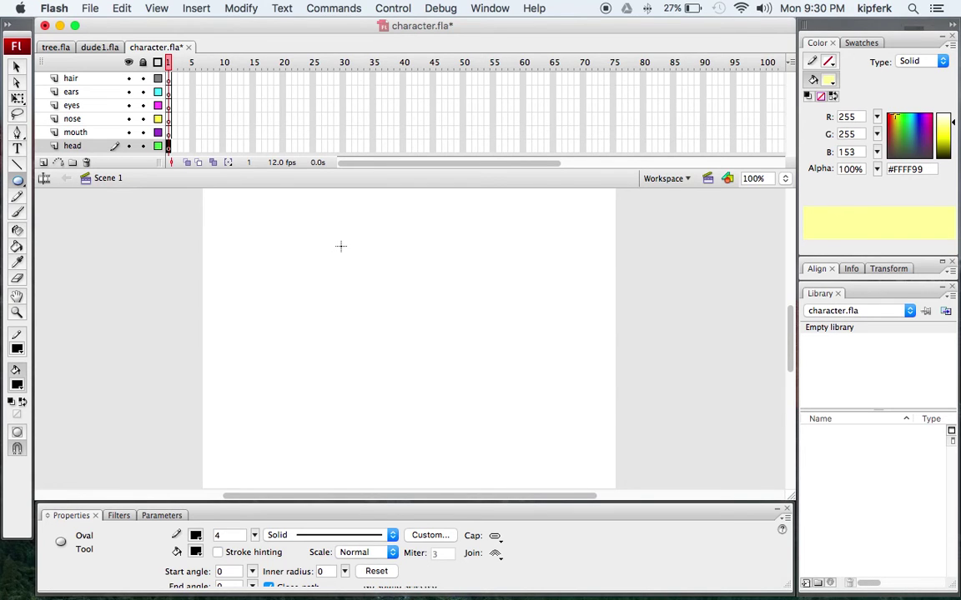
pyautogui.click(16, 385)
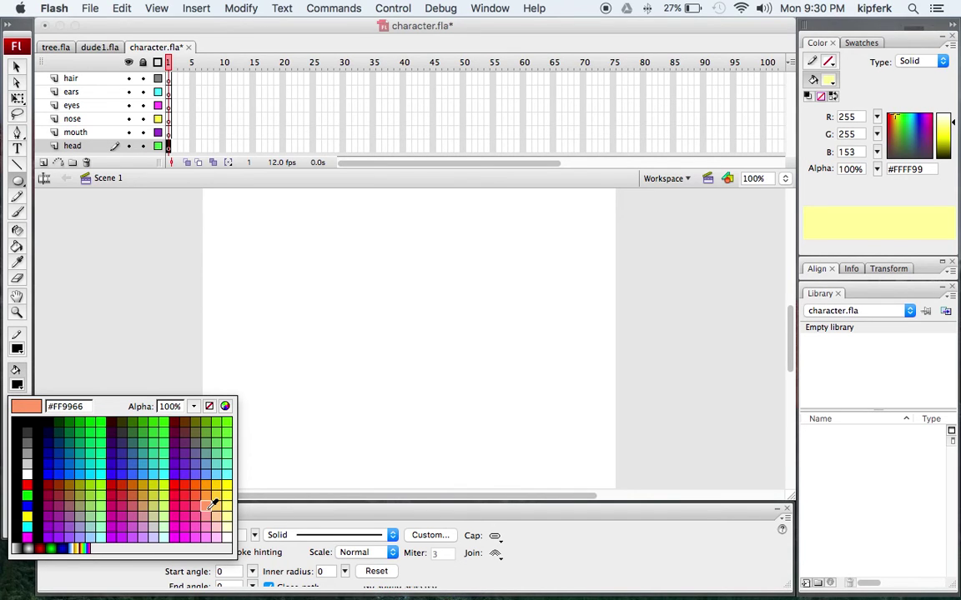
pyautogui.click(221, 511)
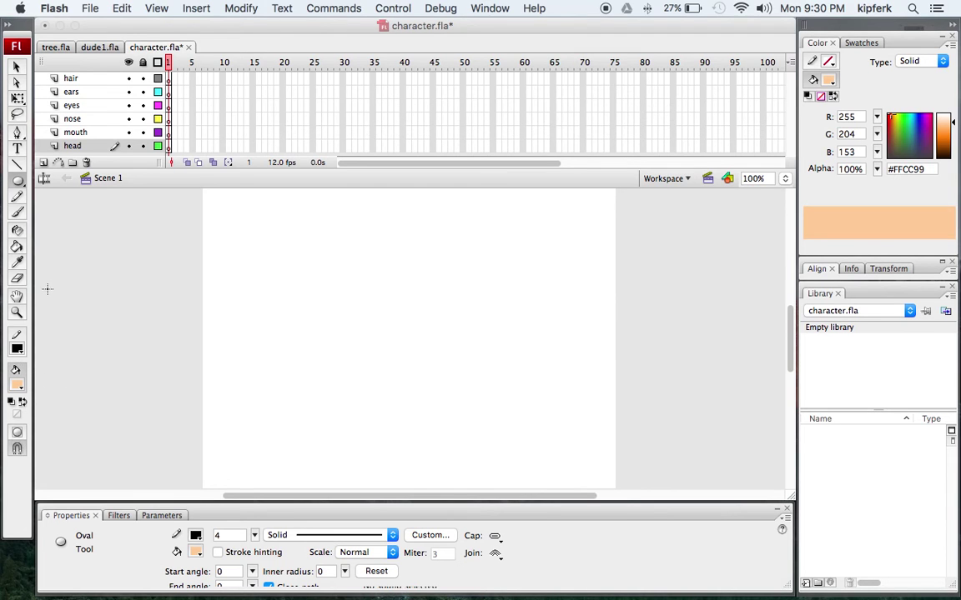
# Draw a 172-wide peach oval in the stage centre with a thick black outline.
pyautogui.moveTo(353, 253)
pyautogui.mouseDown()
pyautogui.moveTo(491, 424)
pyautogui.moveTo(482, 418)
pyautogui.mouseUp()
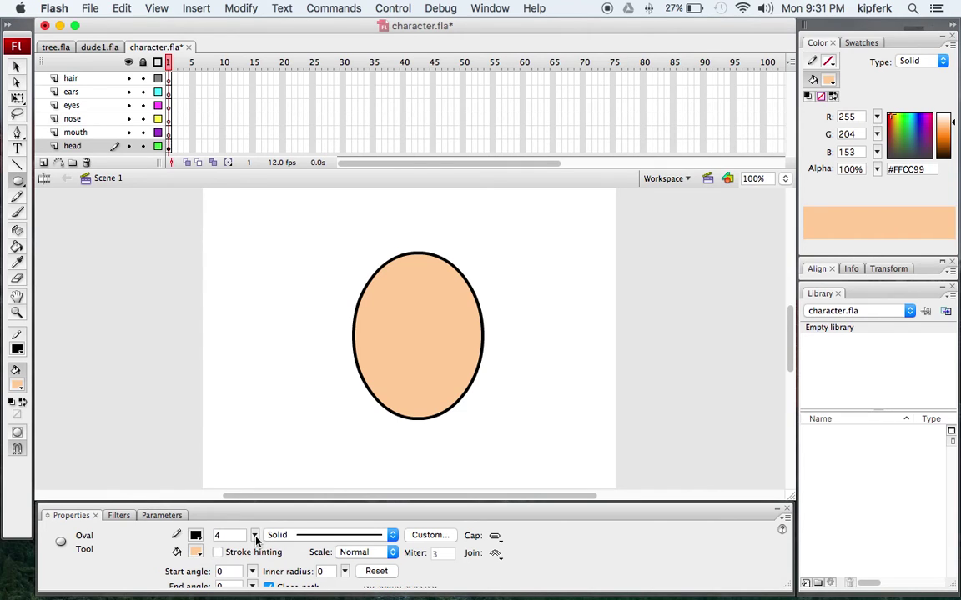
pyautogui.moveTo(255, 540)
pyautogui.mouseDown()
pyautogui.moveTo(253, 510)
pyautogui.moveTo(255, 563)
pyautogui.mouseUp()
pyautogui.click(18, 67)
pyautogui.click(409, 342)
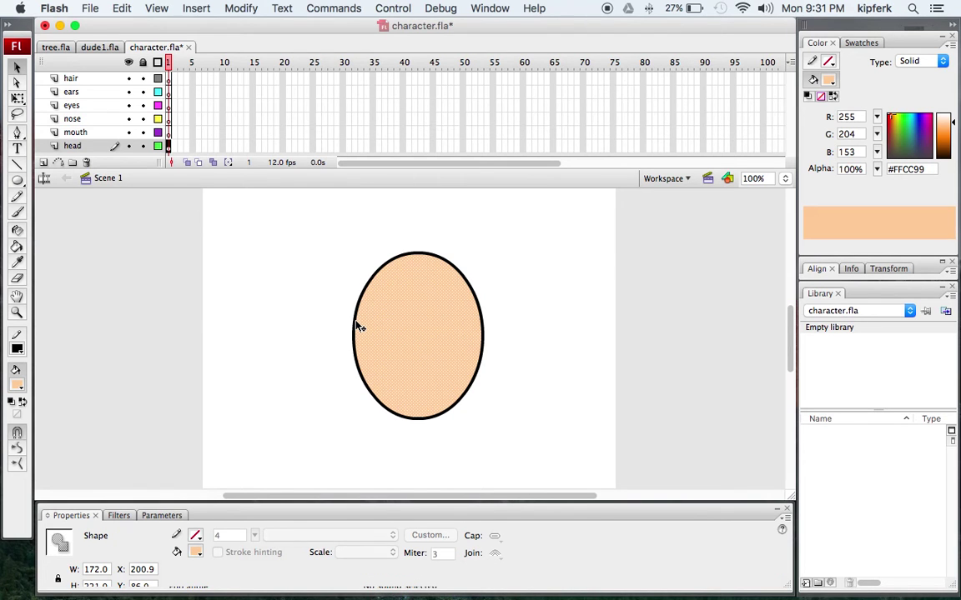
pyautogui.click(356, 326)
# Check the oval's fill and outline by selecting and deselecting them.
pyautogui.click(551, 317)
pyautogui.click(482, 337)
pyautogui.keyDown('shift'); pyautogui.click(448, 338); pyautogui.keyUp('shift')
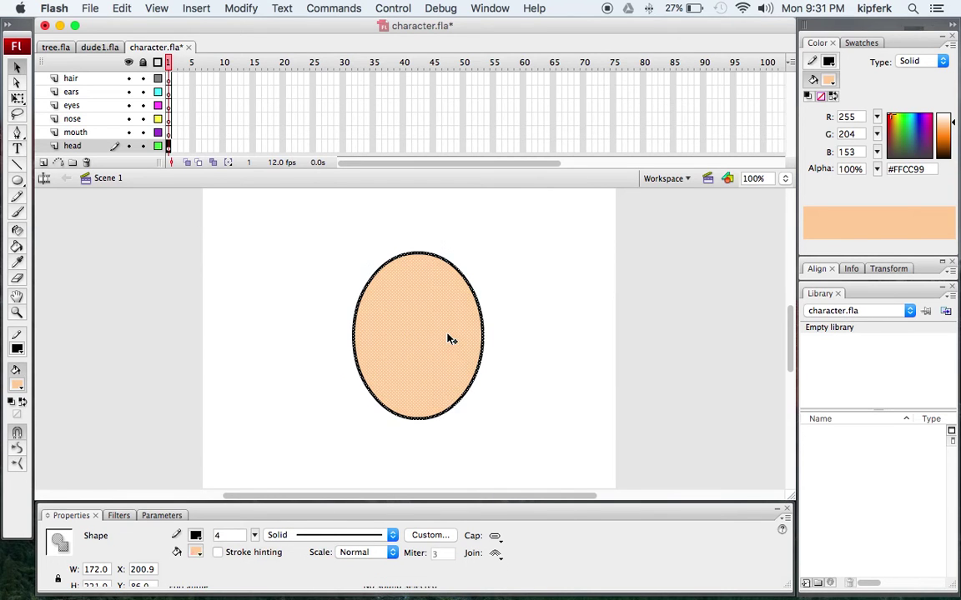
pyautogui.click(532, 301)
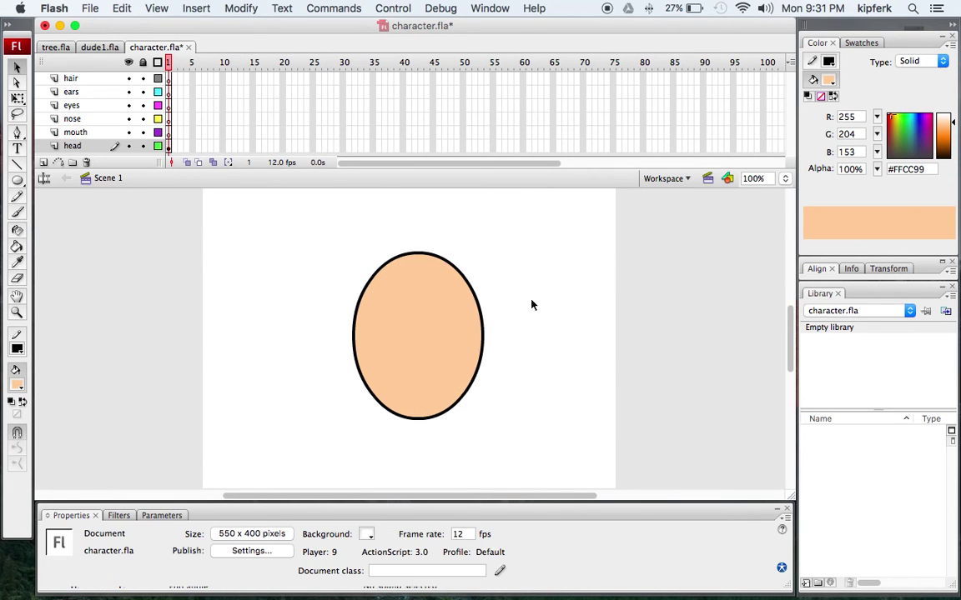
pyautogui.click(440, 326)
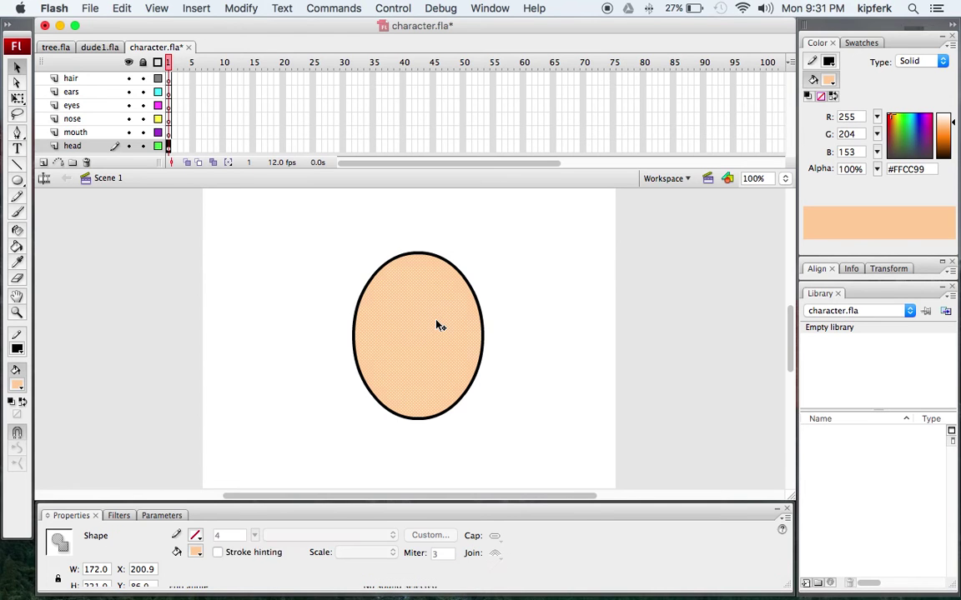
pyautogui.keyDown('shift'); pyautogui.click(484, 339); pyautogui.keyUp('shift')
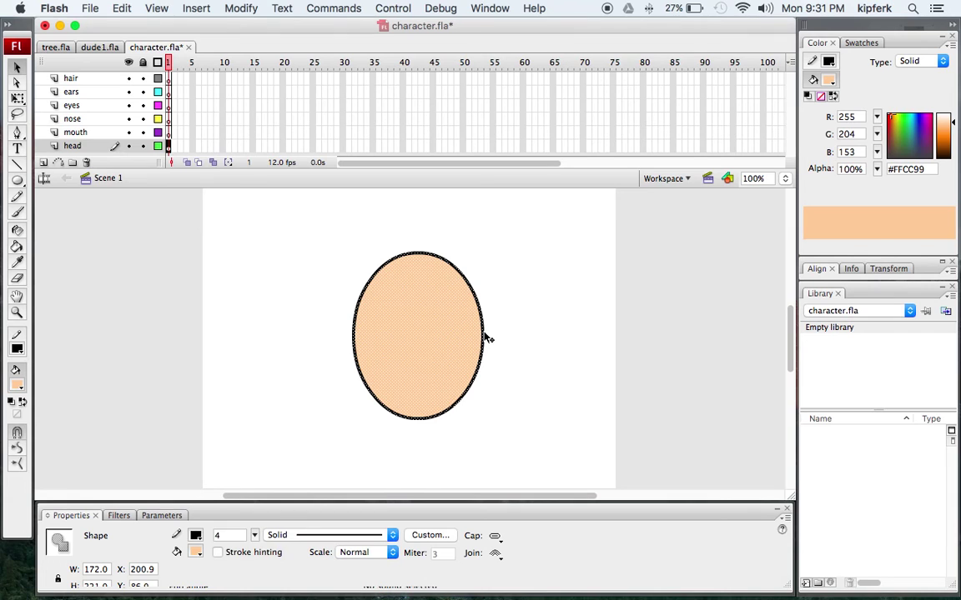
pyautogui.click(527, 327)
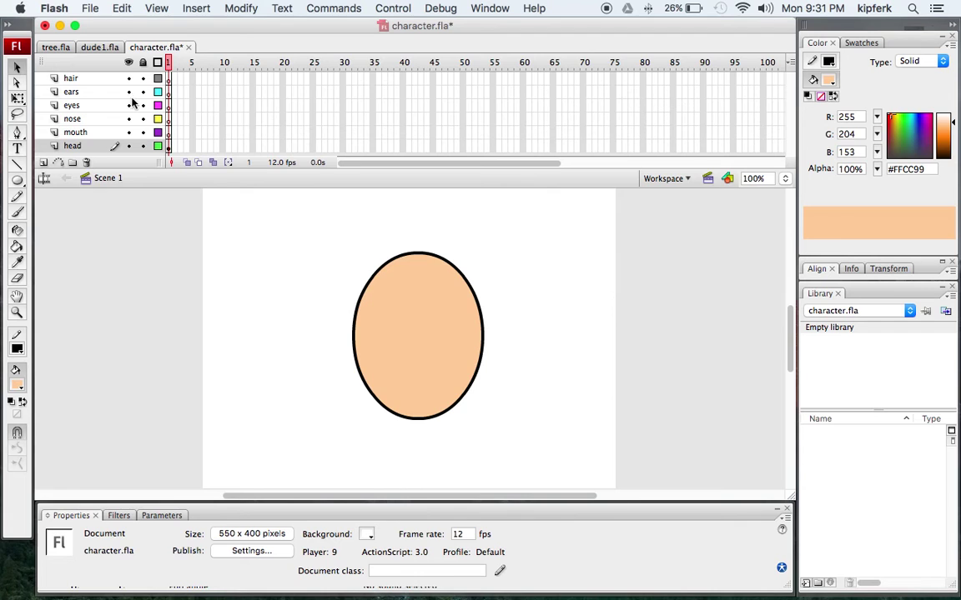
pyautogui.click(17, 83)
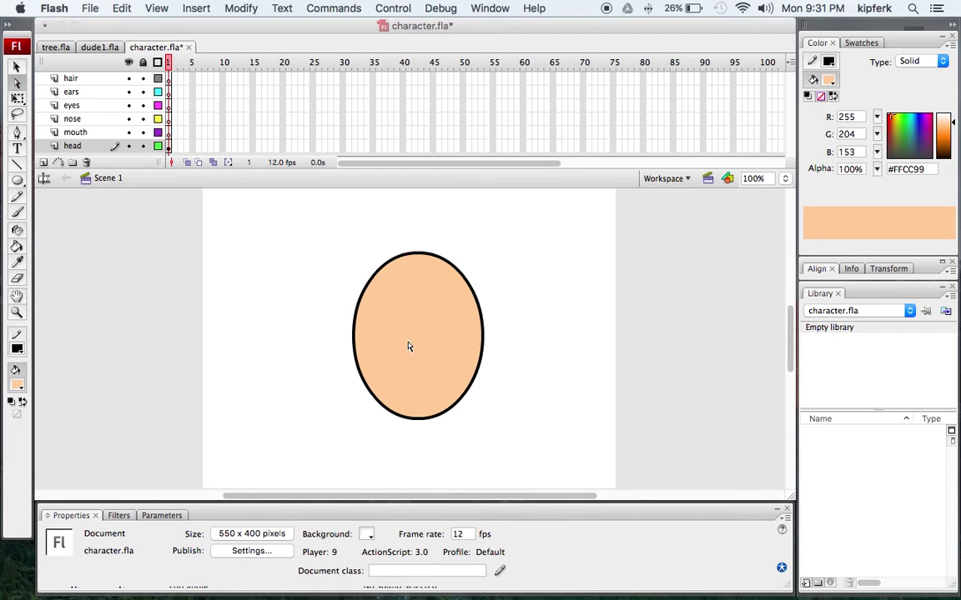
# Pull the head outline's left and right edge anchors inward.
pyautogui.click(356, 331)
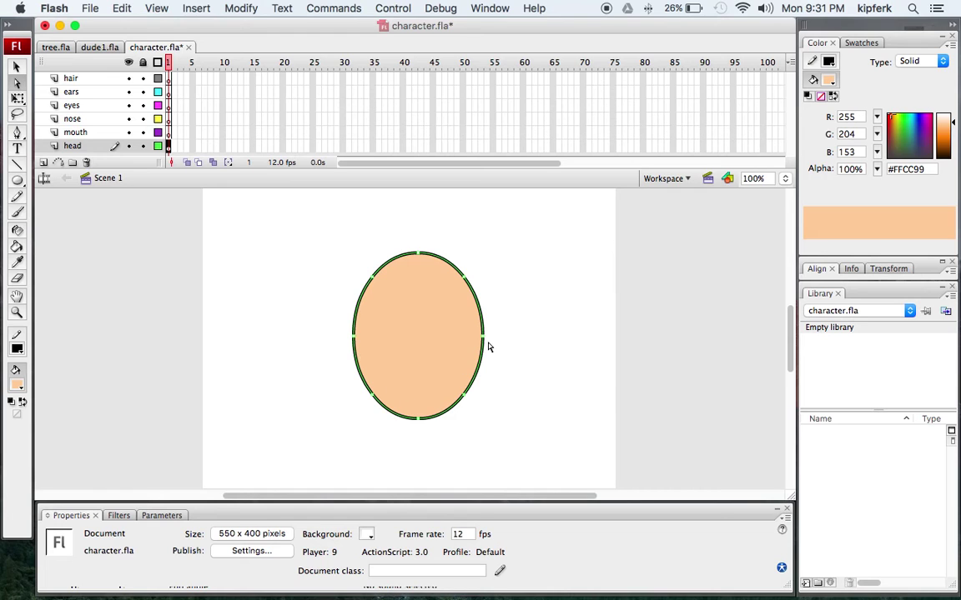
pyautogui.click(353, 338)
pyautogui.moveTo(354, 340); pyautogui.dragTo(371, 328)
pyautogui.click(485, 341)
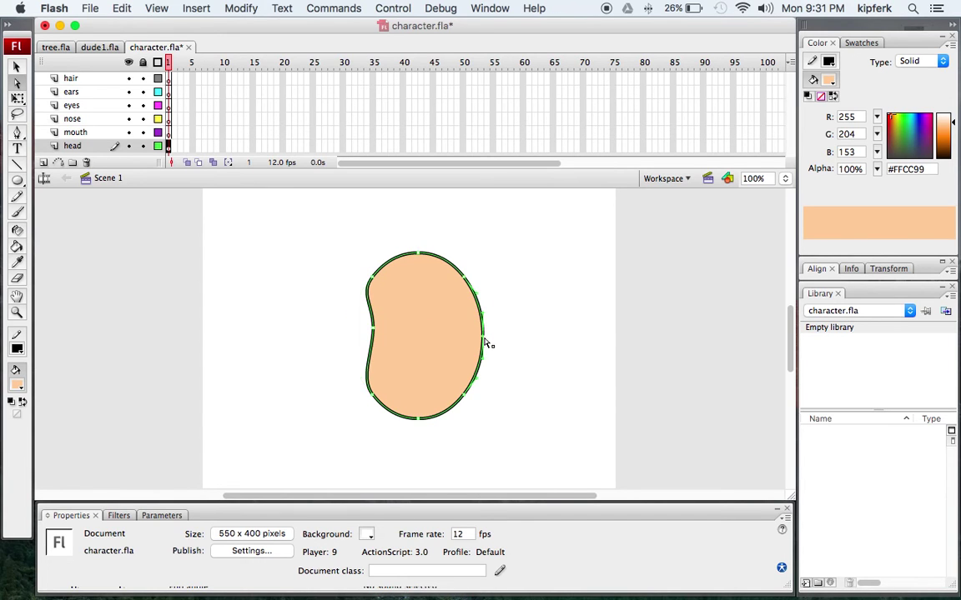
pyautogui.moveTo(478, 334)
pyautogui.mouseDown()
pyautogui.moveTo(459, 321)
pyautogui.moveTo(463, 331)
pyautogui.mouseUp()
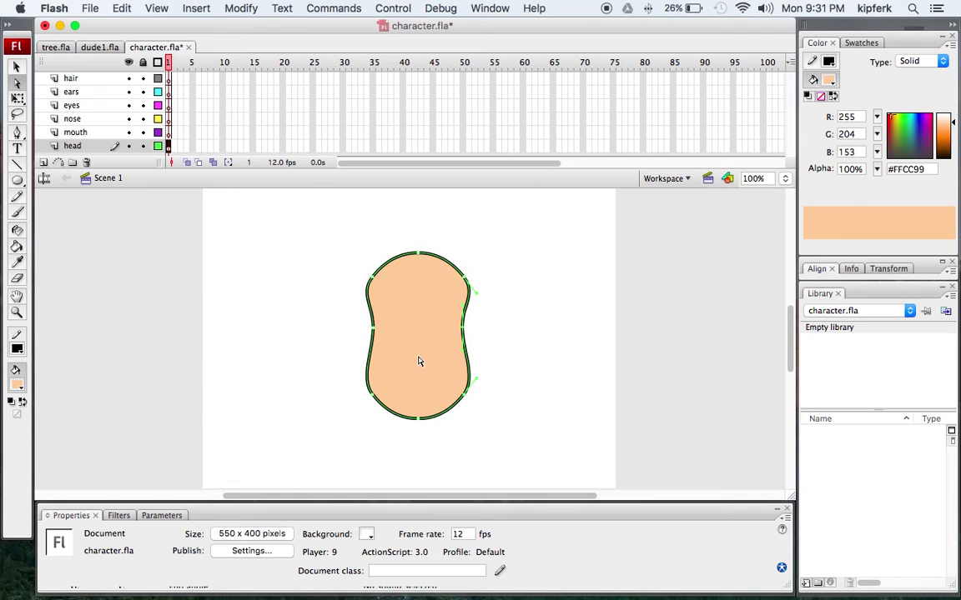
# Adjust the lower curves and raise the side anchors to round the head shape.
pyautogui.click(368, 398)
pyautogui.moveTo(369, 399)
pyautogui.mouseDown()
pyautogui.moveTo(360, 393)
pyautogui.moveTo(374, 401)
pyautogui.mouseUp()
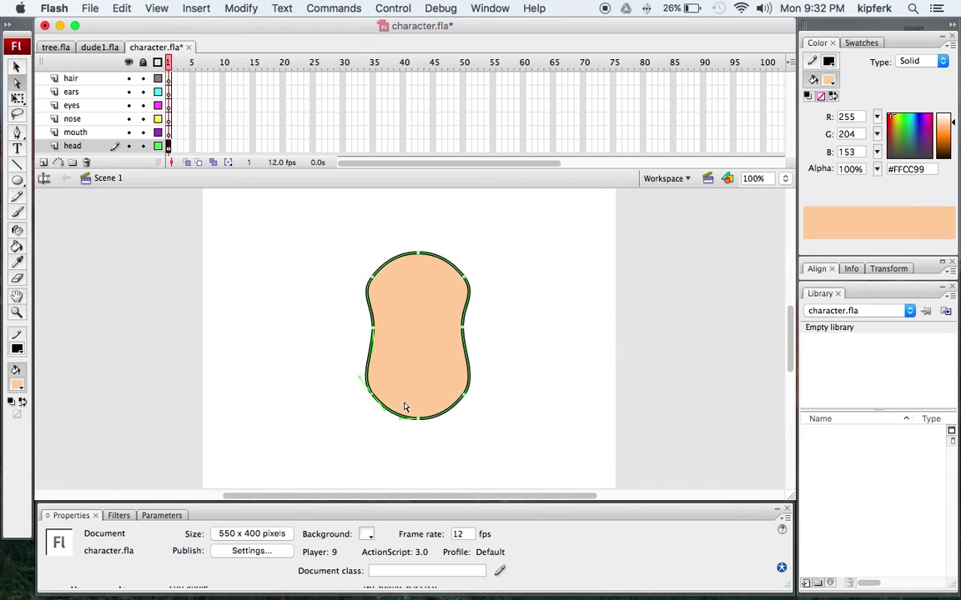
pyautogui.click(463, 396)
pyautogui.moveTo(464, 396); pyautogui.dragTo(475, 391)
pyautogui.moveTo(464, 332)
pyautogui.mouseDown()
pyautogui.moveTo(465, 312)
pyautogui.moveTo(457, 315)
pyautogui.moveTo(465, 316)
pyautogui.mouseUp()
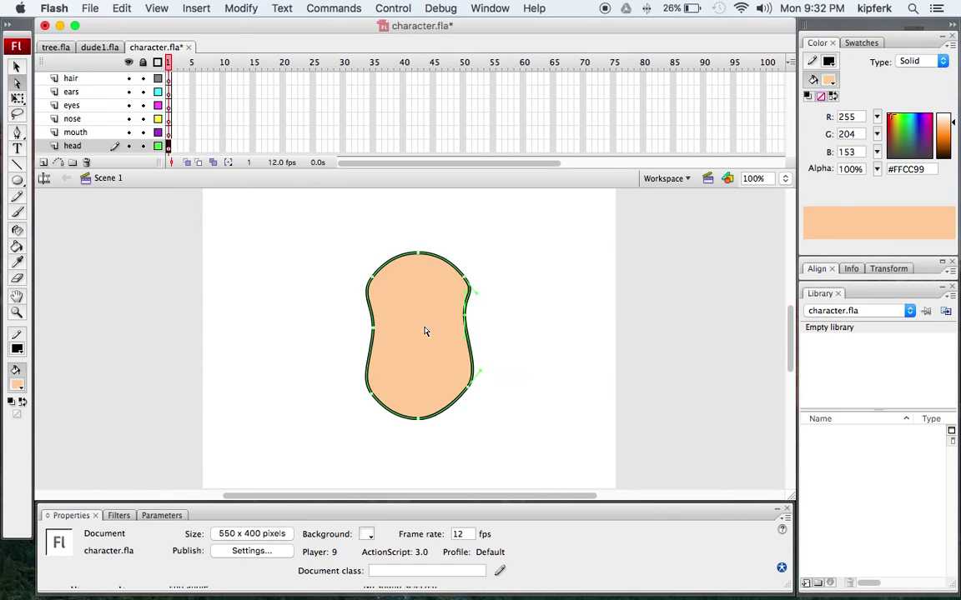
pyautogui.moveTo(372, 327); pyautogui.dragTo(376, 317)
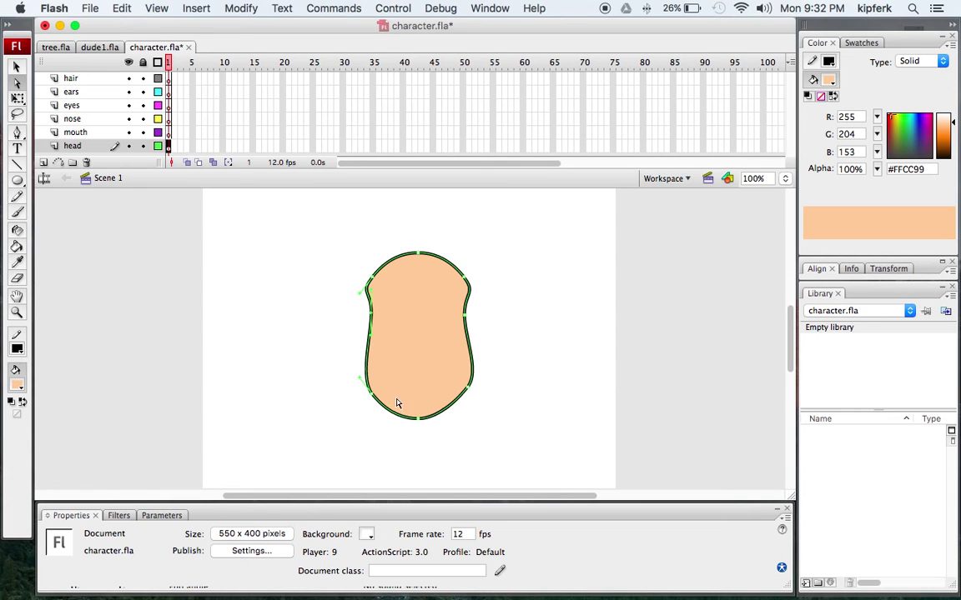
pyautogui.moveTo(369, 394); pyautogui.dragTo(365, 388)
pyautogui.click(358, 427)
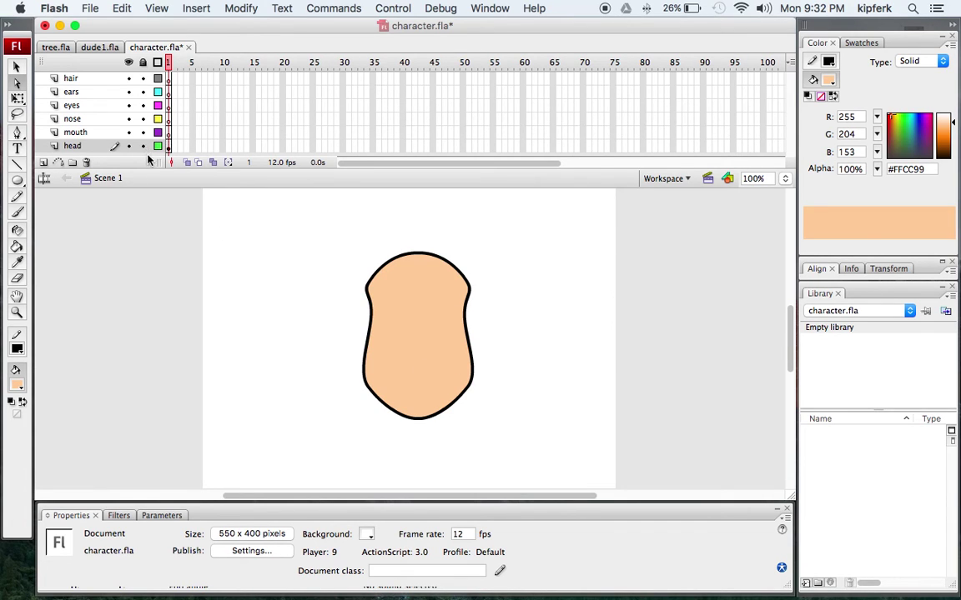
# Select the entire head drawing, fill and outline.
pyautogui.press('v')
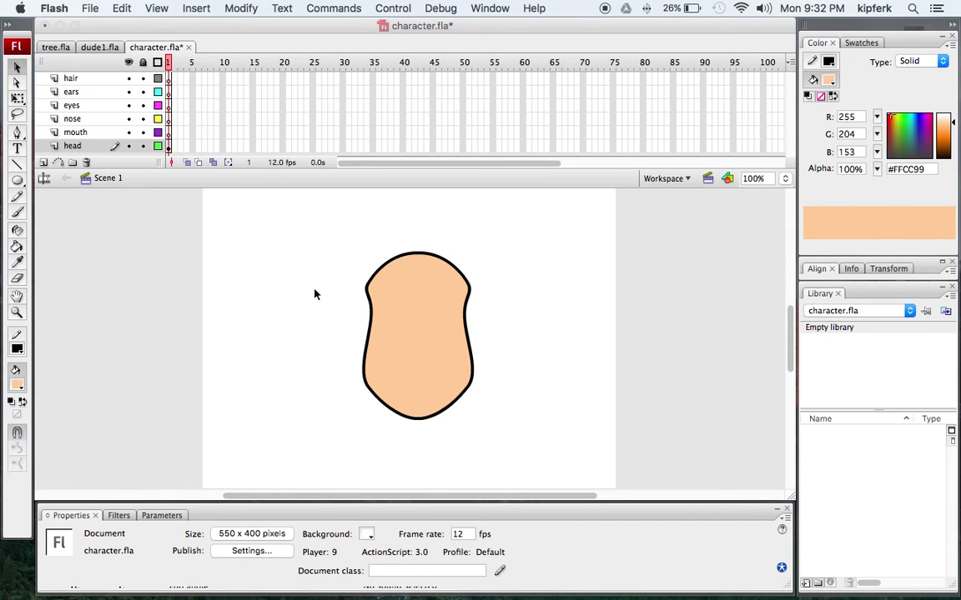
pyautogui.click(382, 359)
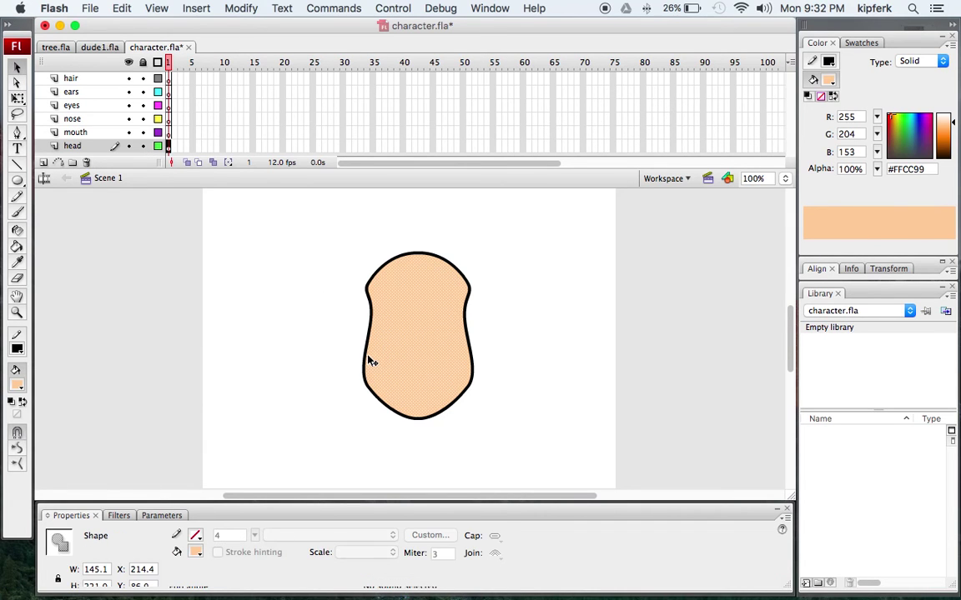
pyautogui.click(343, 240)
pyautogui.moveTo(334, 217)
pyautogui.mouseDown()
pyautogui.moveTo(500, 398)
pyautogui.moveTo(513, 456)
pyautogui.mouseUp()
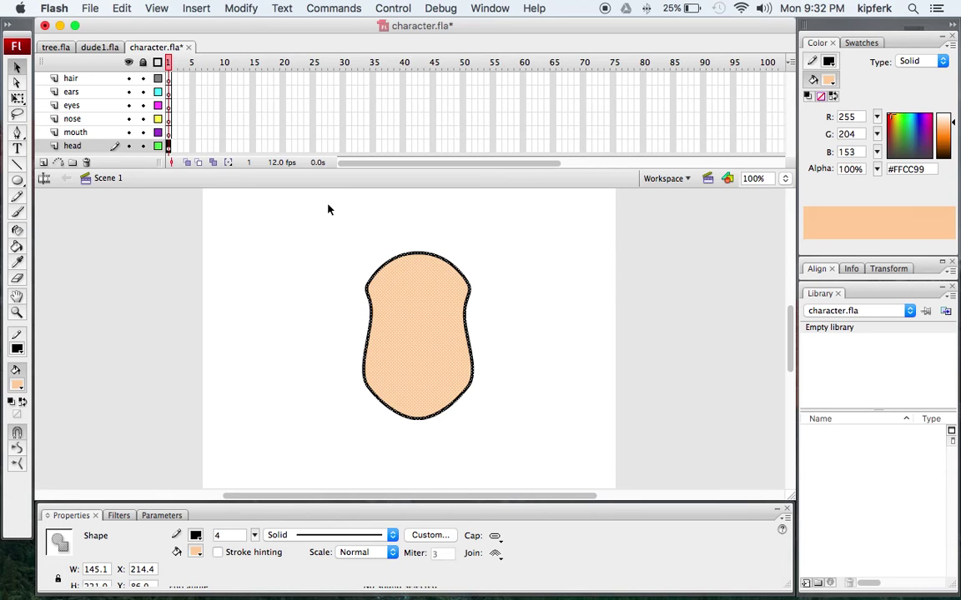
# Convert the head into a Graphic symbol named head via Modify > Convert to Symbol.
pyautogui.press('F8')
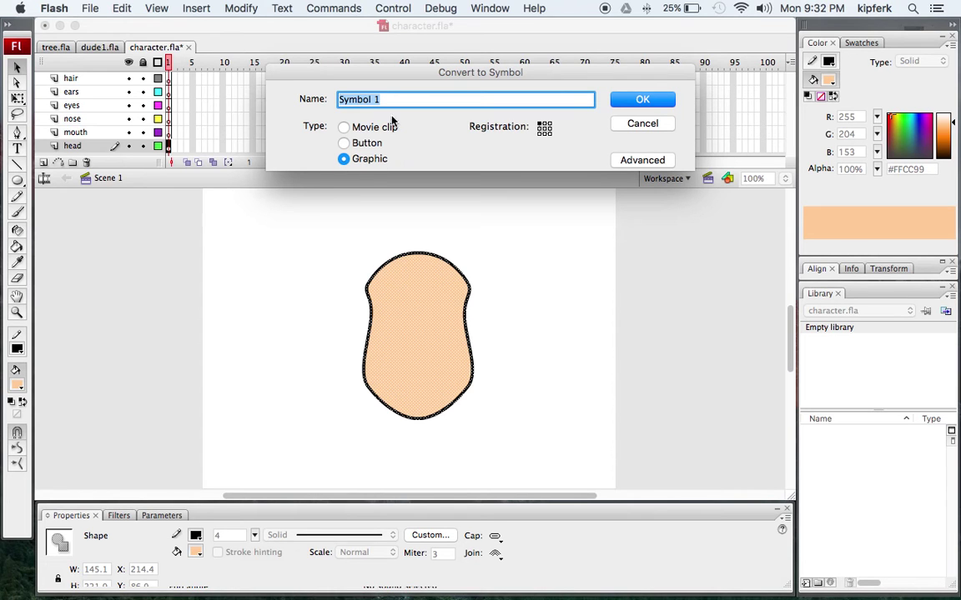
pyautogui.click(632, 123)
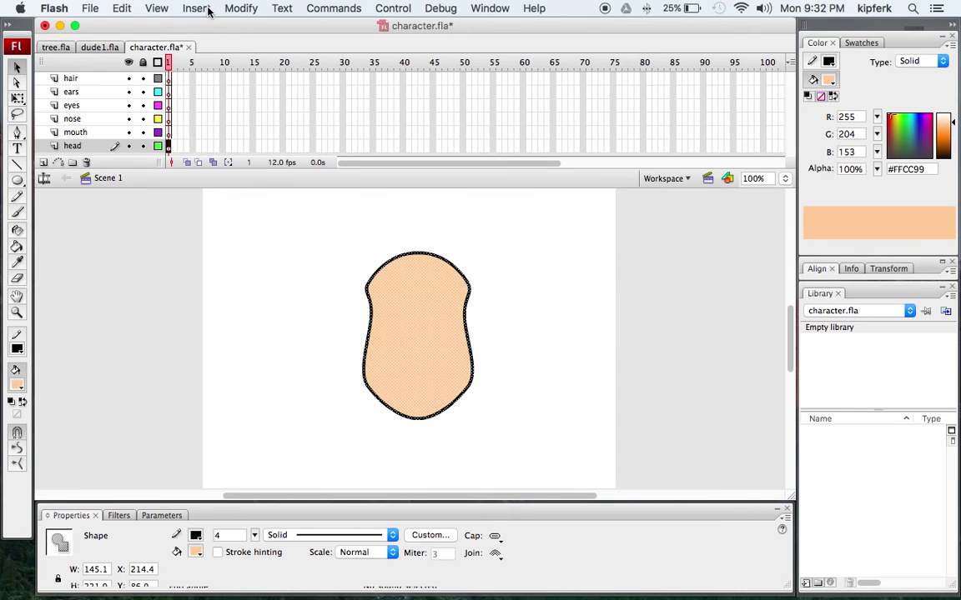
pyautogui.click(384, 8)
pyautogui.moveTo(200, 11)
pyautogui.moveTo(138, 11)
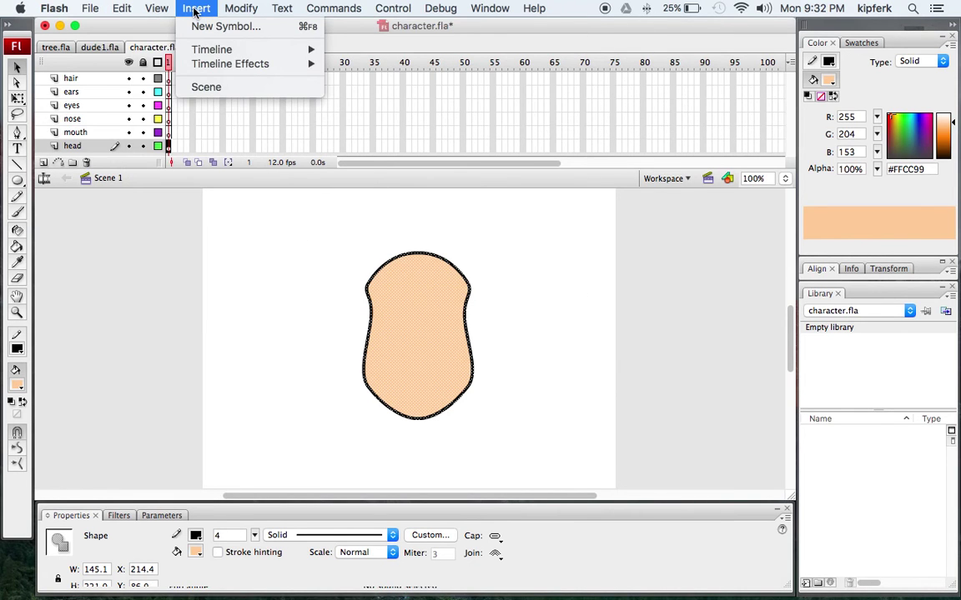
pyautogui.moveTo(231, 10)
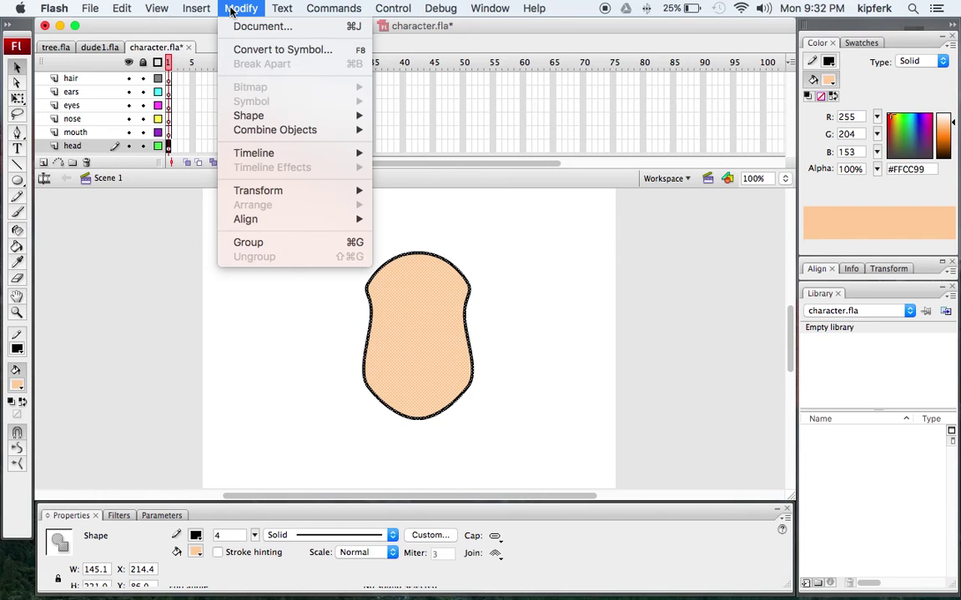
pyautogui.click(260, 51)
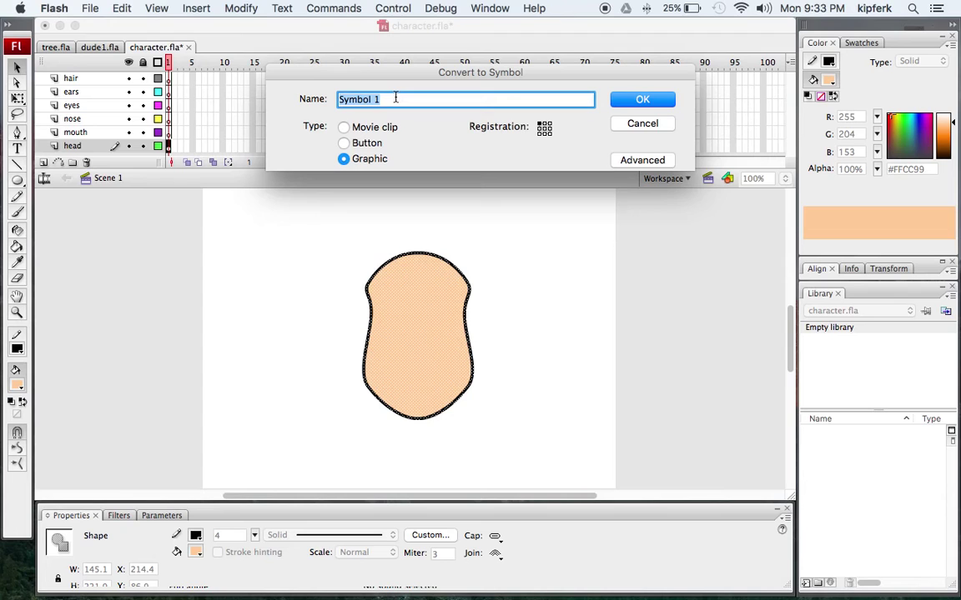
pyautogui.write('hea')
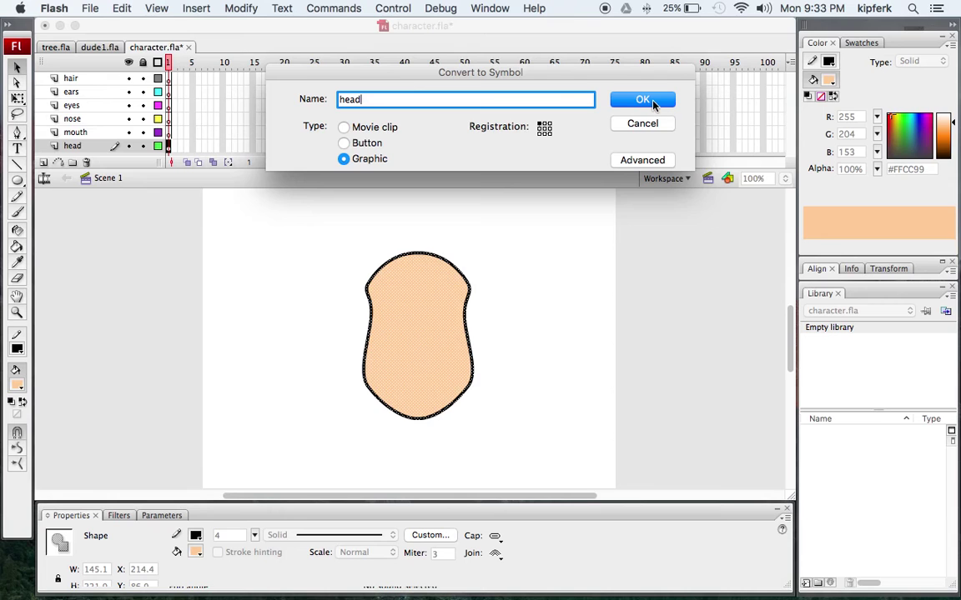
pyautogui.write('d')
pyautogui.click(654, 101)
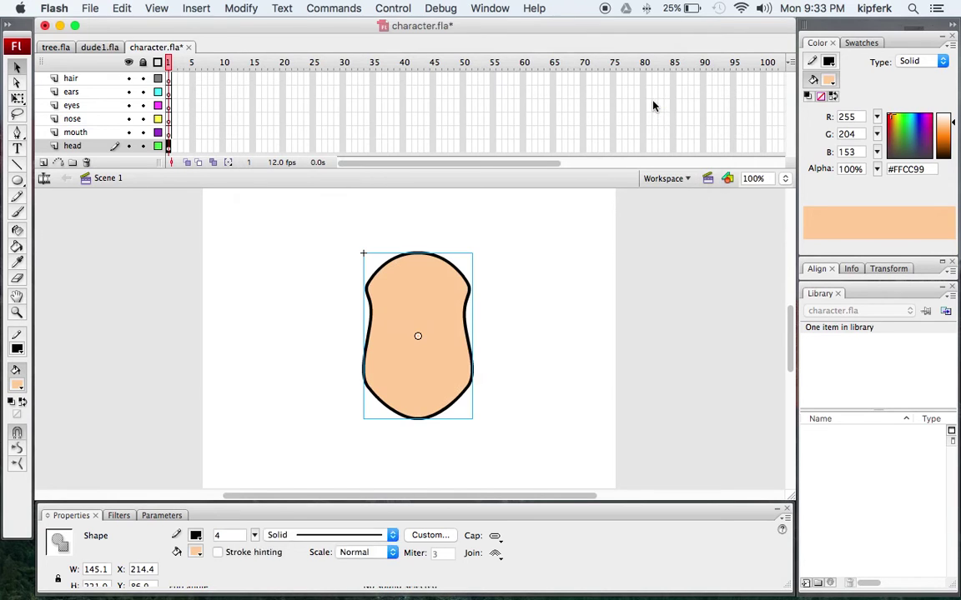
pyautogui.click(291, 256)
pyautogui.click(169, 133)
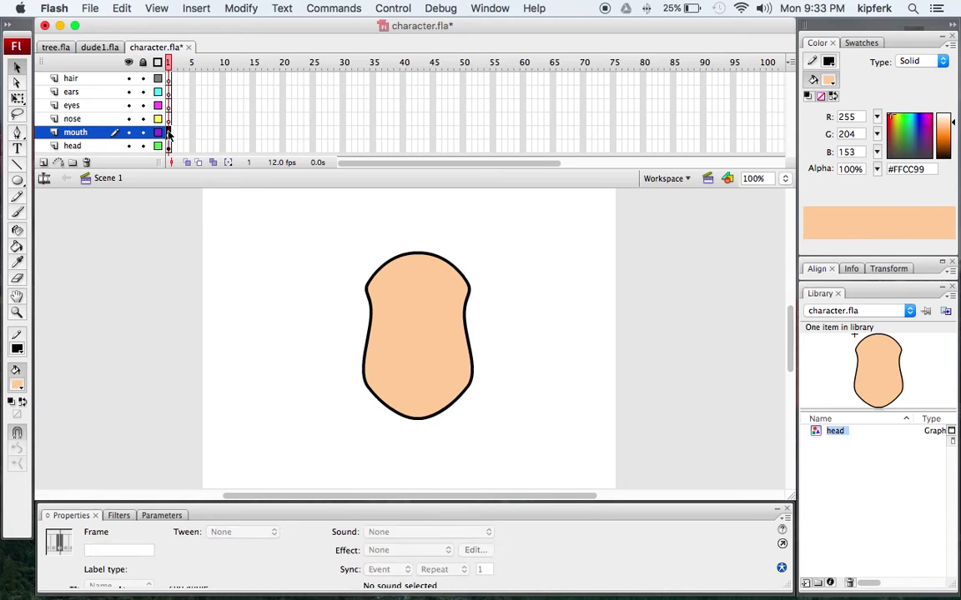
# Zoom to 200% and draw an oval mouth near the bottom of the head.
pyautogui.press('z')
pyautogui.click(423, 380)
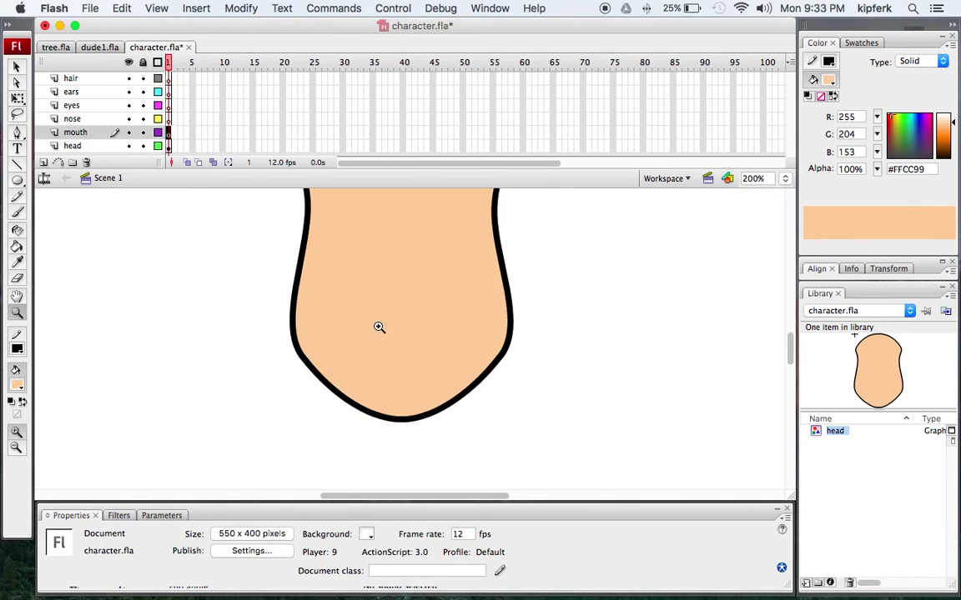
pyautogui.scroll(3, 378, 327)
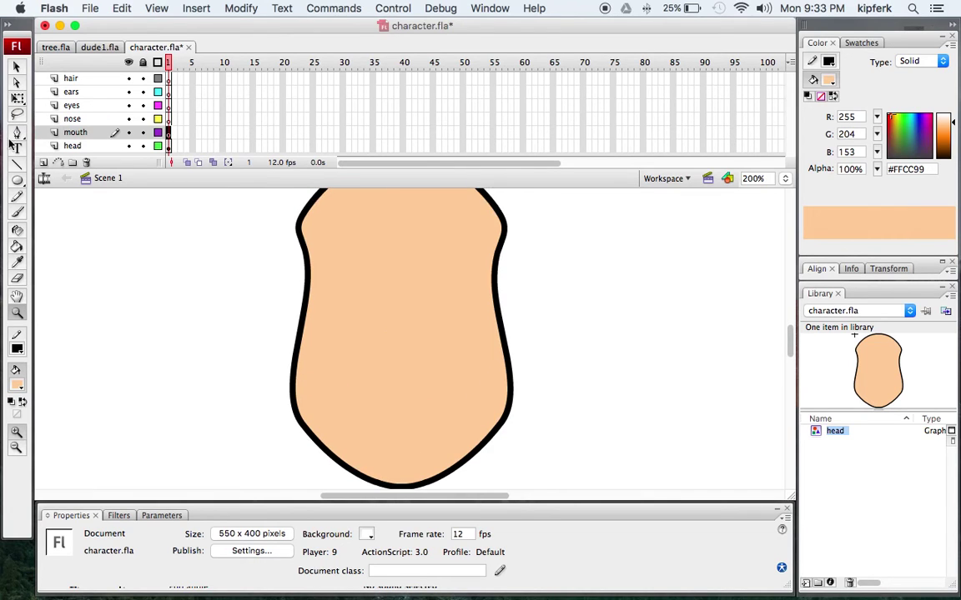
pyautogui.click(16, 183)
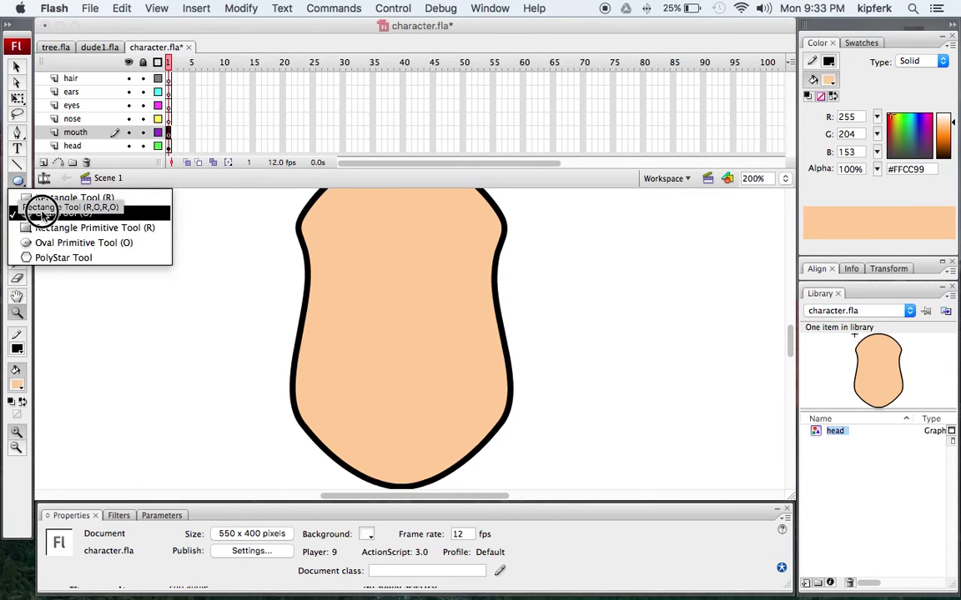
pyautogui.click(38, 208)
pyautogui.moveTo(329, 376); pyautogui.dragTo(473, 441)
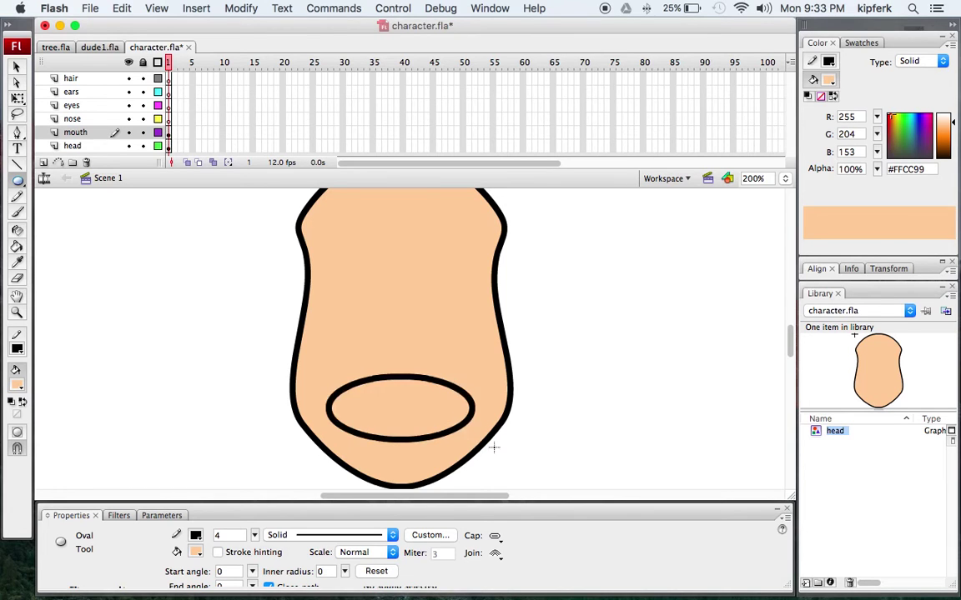
# Fill the mouth oval with black using the Paint Bucket.
pyautogui.click(16, 247)
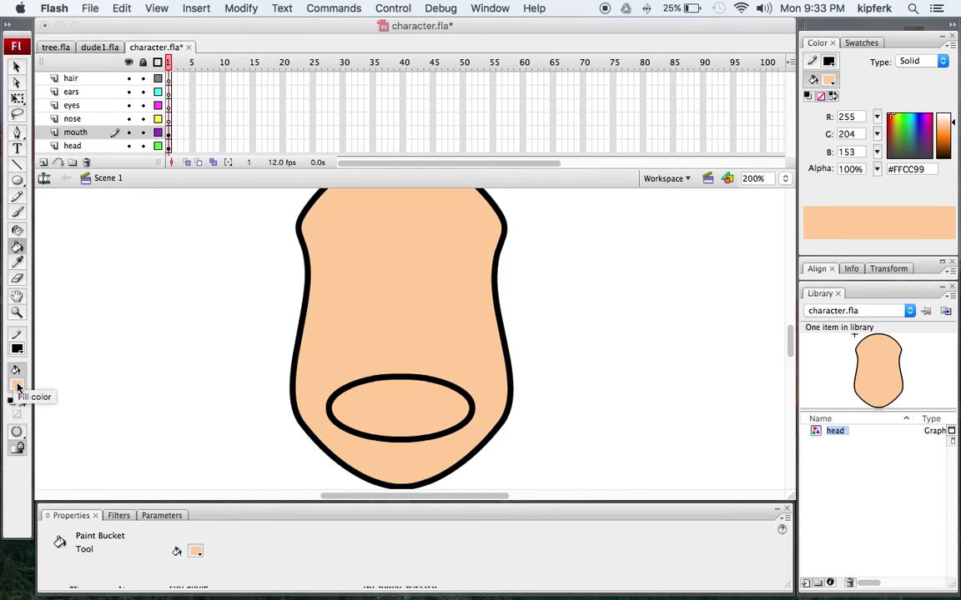
pyautogui.click(18, 386)
pyautogui.click(28, 417)
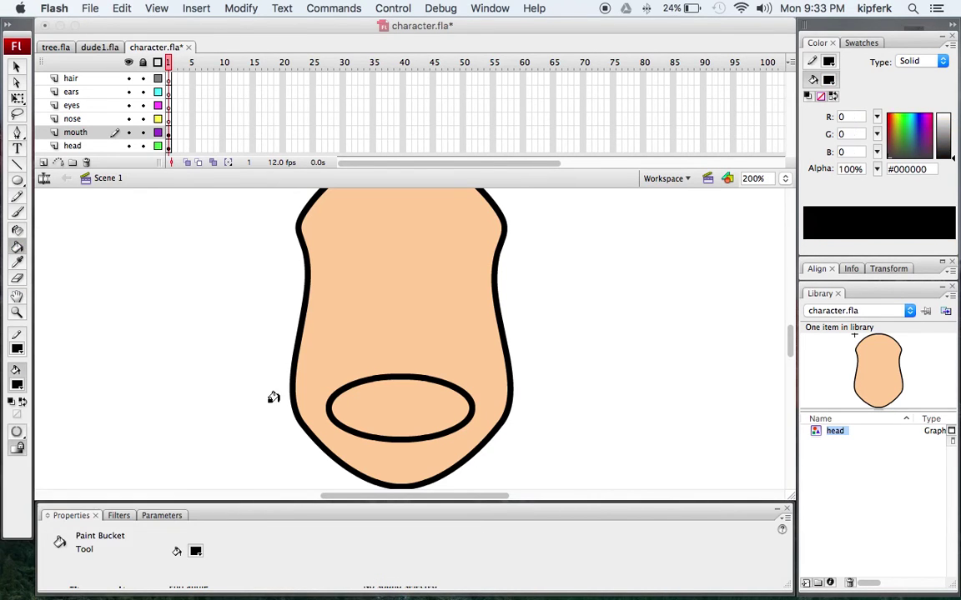
pyautogui.click(372, 402)
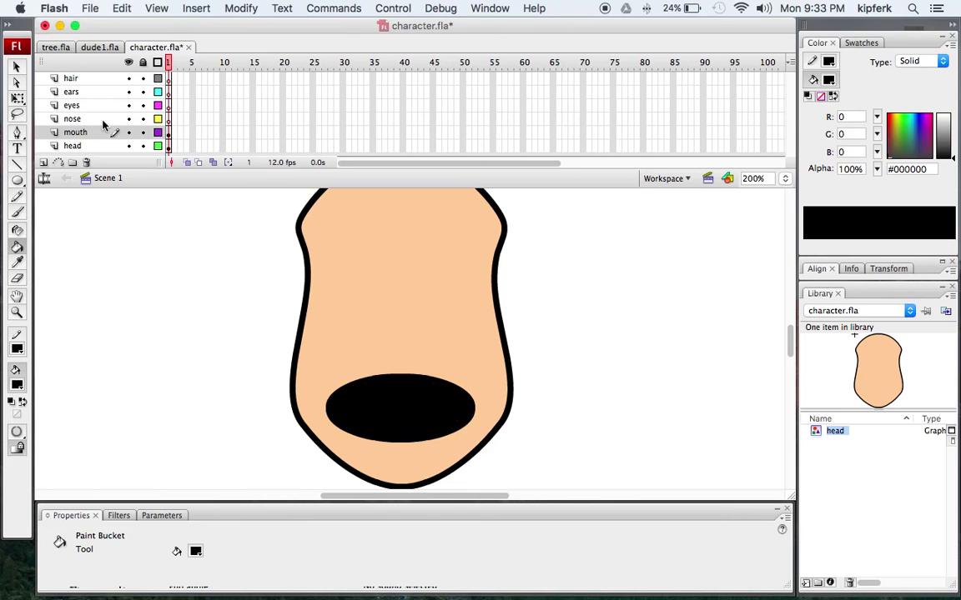
pyautogui.click(16, 83)
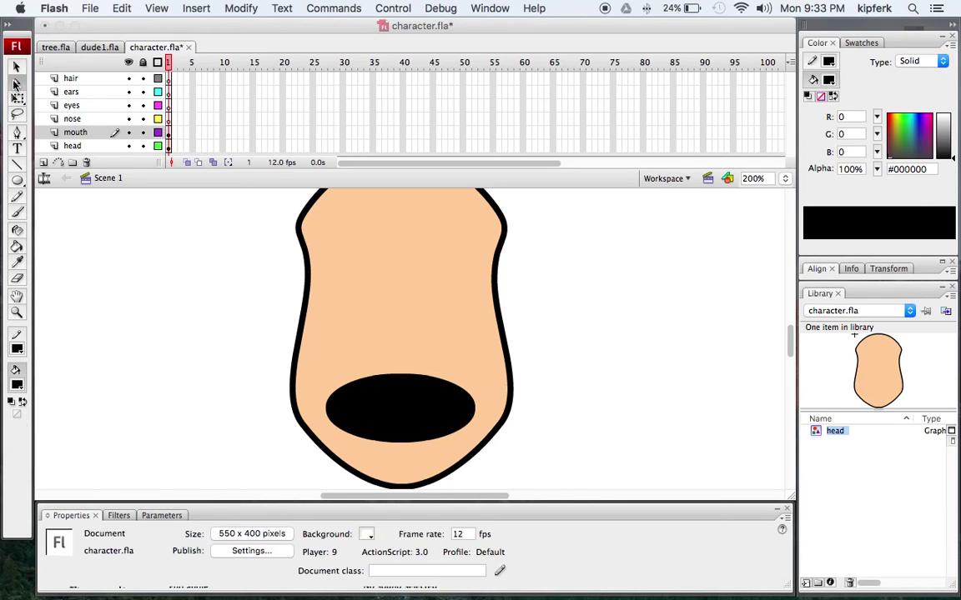
pyautogui.click(402, 382)
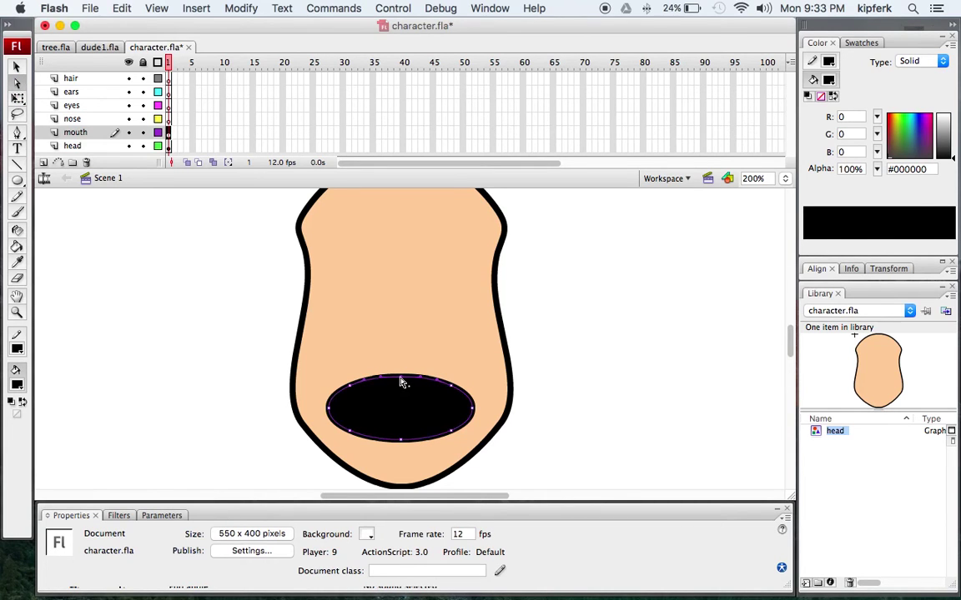
# Lower the mouth's top and upper-left anchors and flatten its upper-right curve.
pyautogui.moveTo(399, 380); pyautogui.dragTo(398, 402)
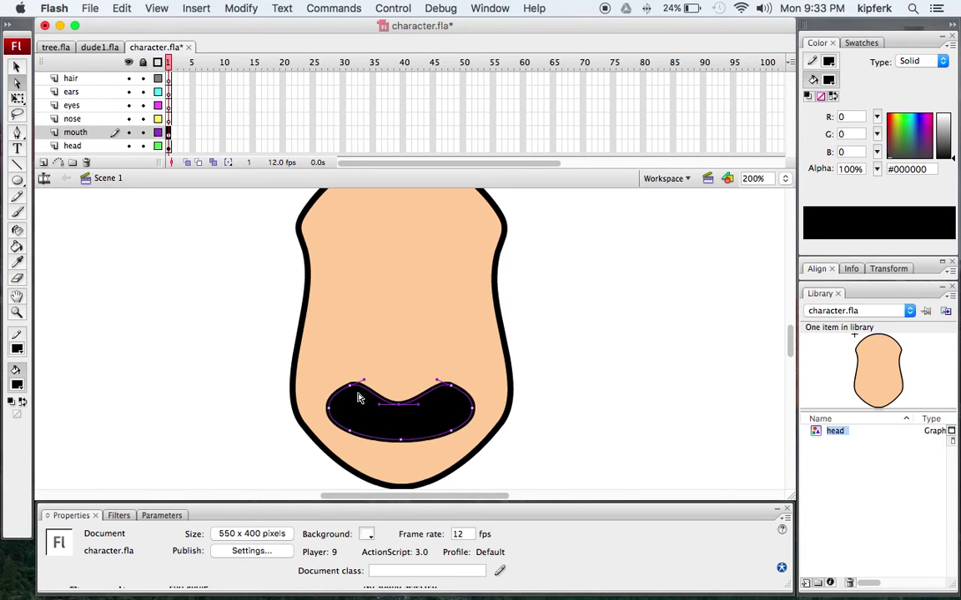
pyautogui.moveTo(352, 392); pyautogui.dragTo(380, 404)
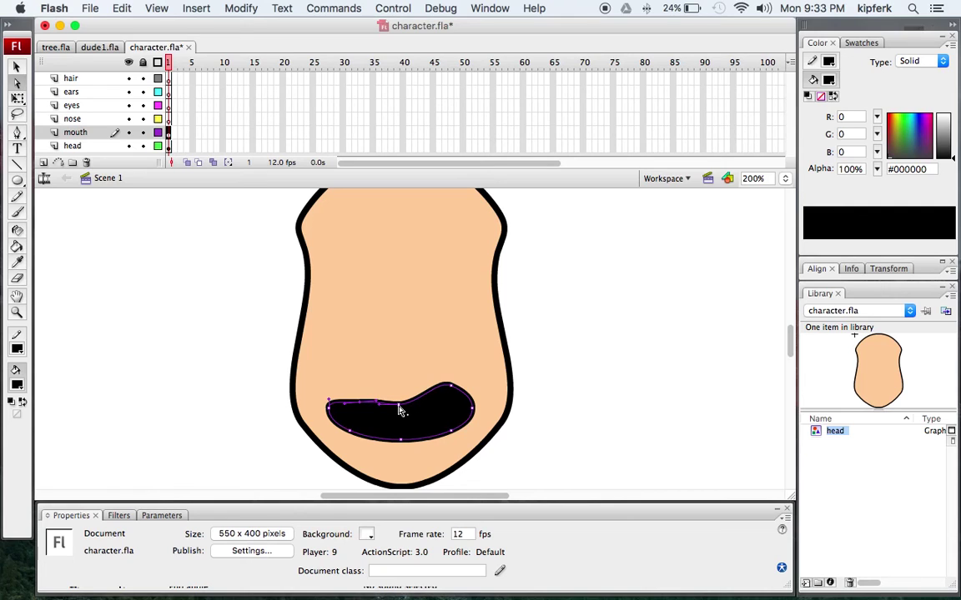
pyautogui.click(460, 395)
pyautogui.moveTo(451, 389)
pyautogui.mouseDown()
pyautogui.moveTo(440, 373)
pyautogui.moveTo(416, 381)
pyautogui.moveTo(420, 354)
pyautogui.moveTo(412, 390)
pyautogui.moveTo(412, 377)
pyautogui.moveTo(451, 402)
pyautogui.mouseUp()
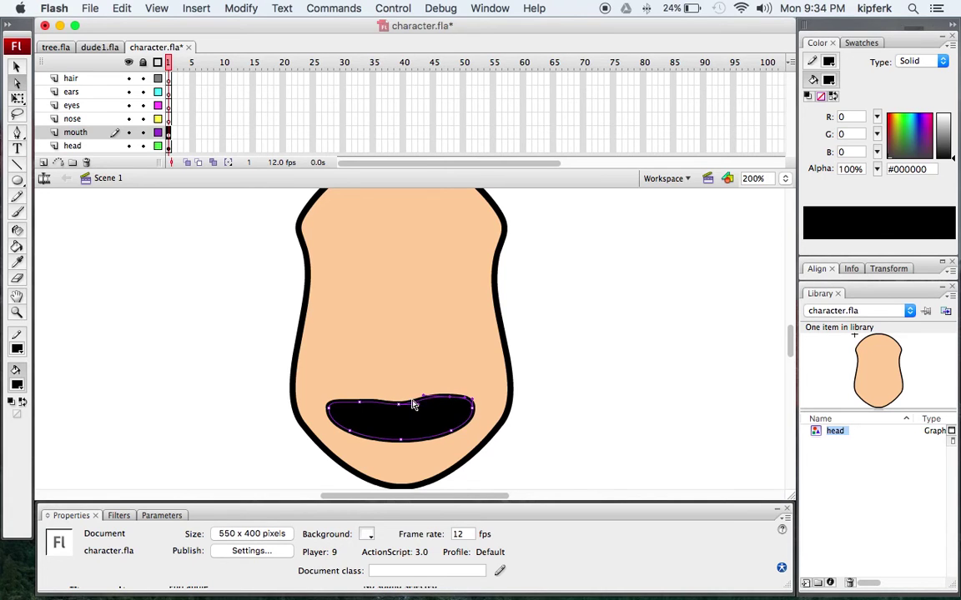
pyautogui.click(539, 380)
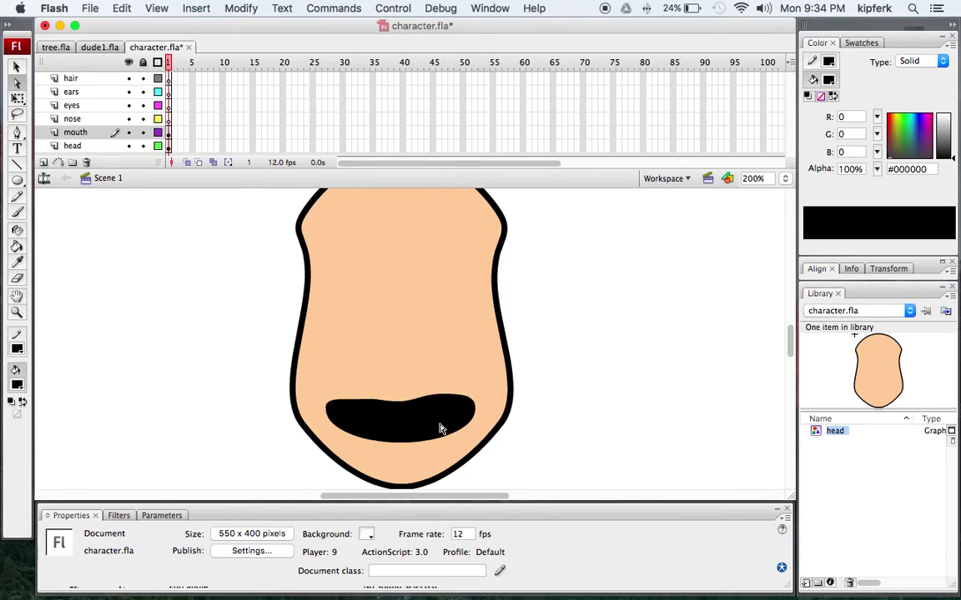
# Refine the mouth's top edge, comparing versions with undo and redo.
pyautogui.click(404, 408)
pyautogui.moveTo(398, 409)
pyautogui.mouseDown()
pyautogui.moveTo(393, 395)
pyautogui.moveTo(398, 403)
pyautogui.mouseUp()
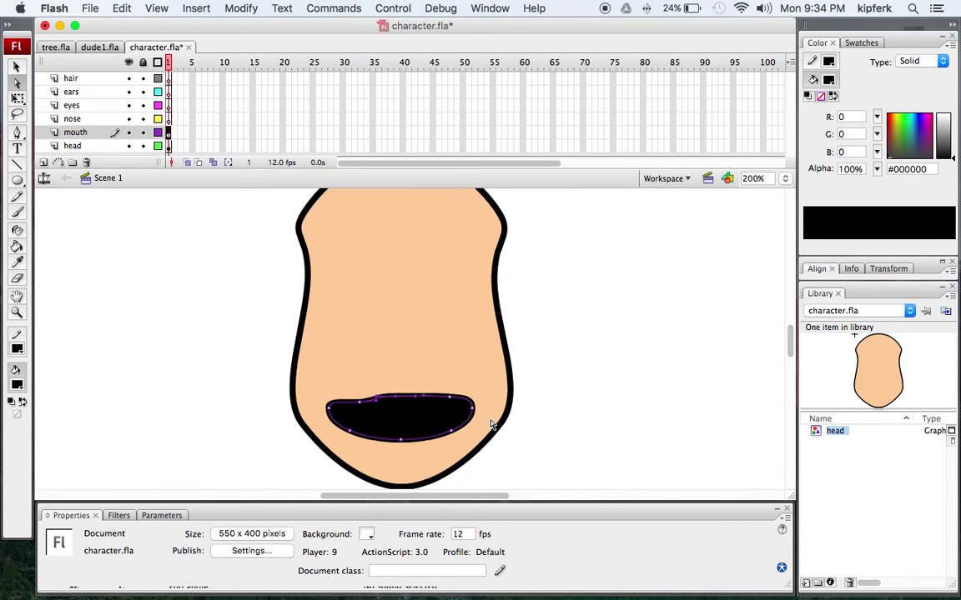
pyautogui.press('super+z')
pyautogui.press('super+z')
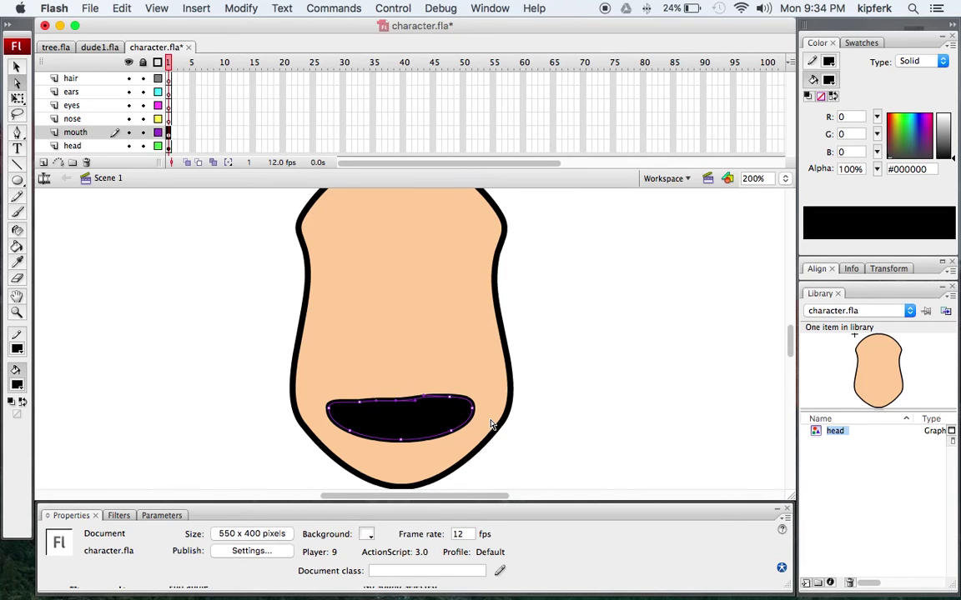
pyautogui.press('super+z')
pyautogui.press('super+z')
pyautogui.press('super+y')
pyautogui.click(583, 377)
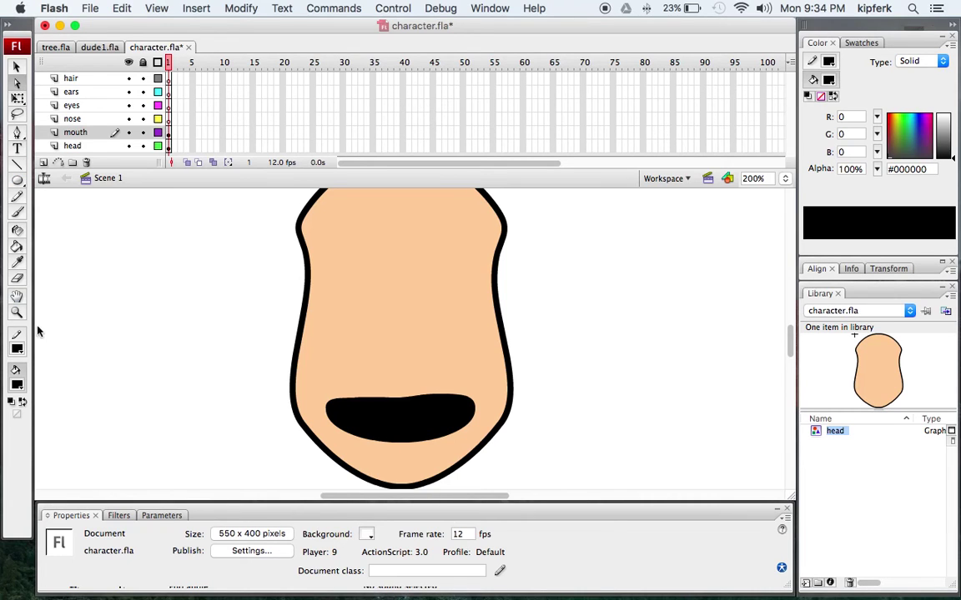
# Brush a white strip of teeth along the top of the mouth.
pyautogui.click(16, 212)
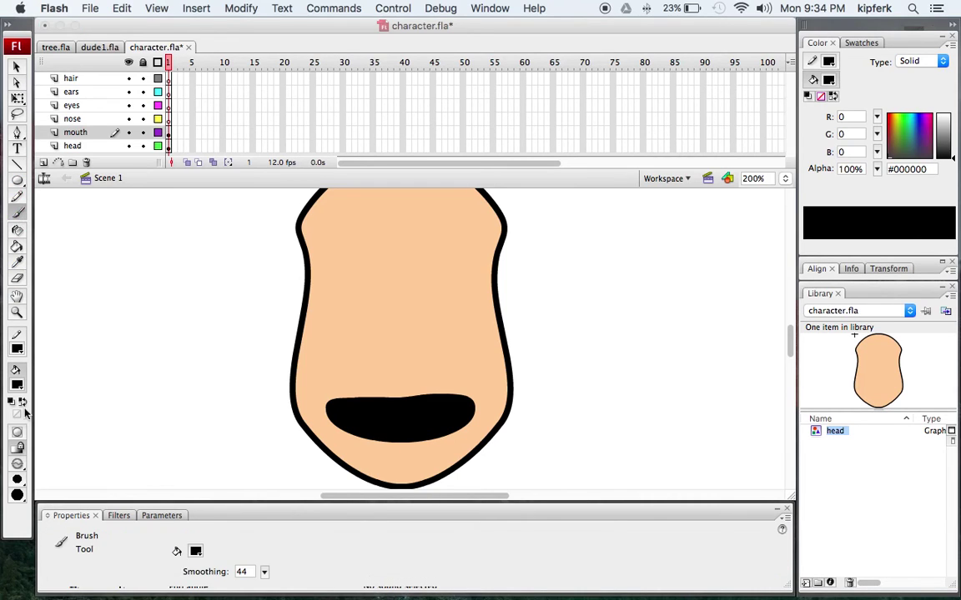
pyautogui.click(16, 385)
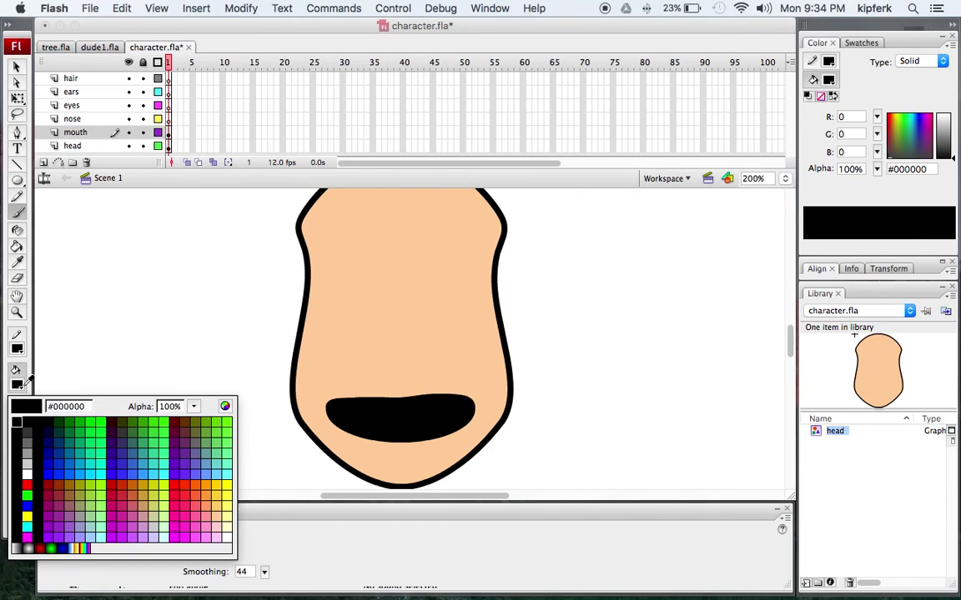
pyautogui.click(29, 477)
pyautogui.moveTo(337, 409)
pyautogui.mouseDown()
pyautogui.moveTo(461, 408)
pyautogui.moveTo(341, 409)
pyautogui.mouseUp()
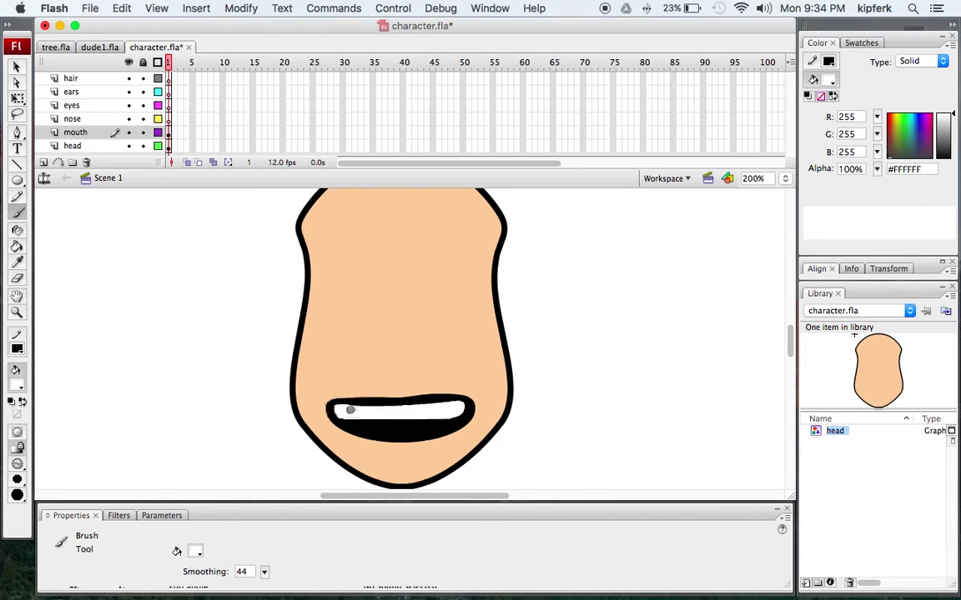
pyautogui.moveTo(458, 406)
pyautogui.mouseDown()
pyautogui.moveTo(345, 408)
pyautogui.moveTo(373, 405)
pyautogui.mouseUp()
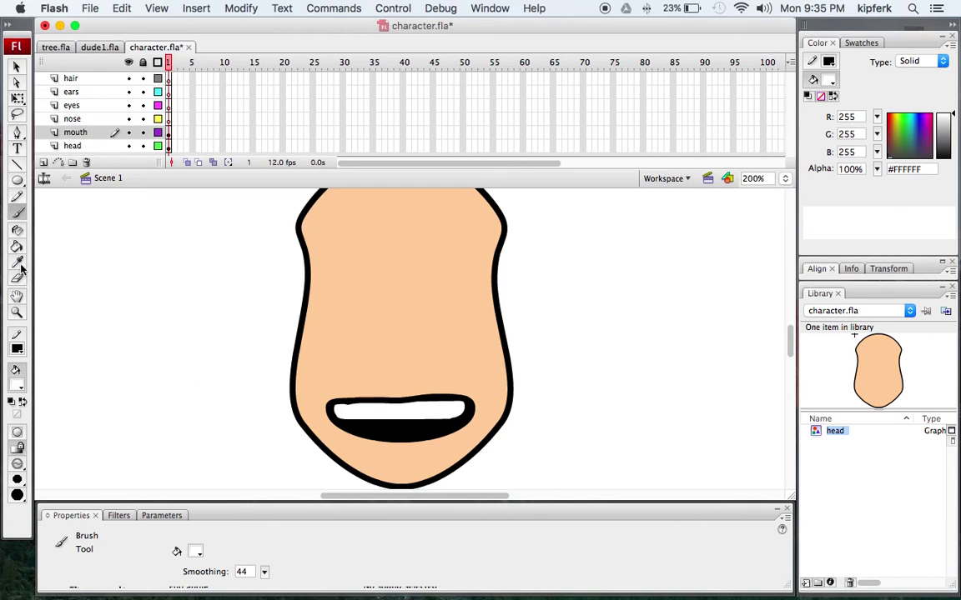
# Paint a small red tongue in the lower mouth and zoom out to the whole face.
pyautogui.click(17, 385)
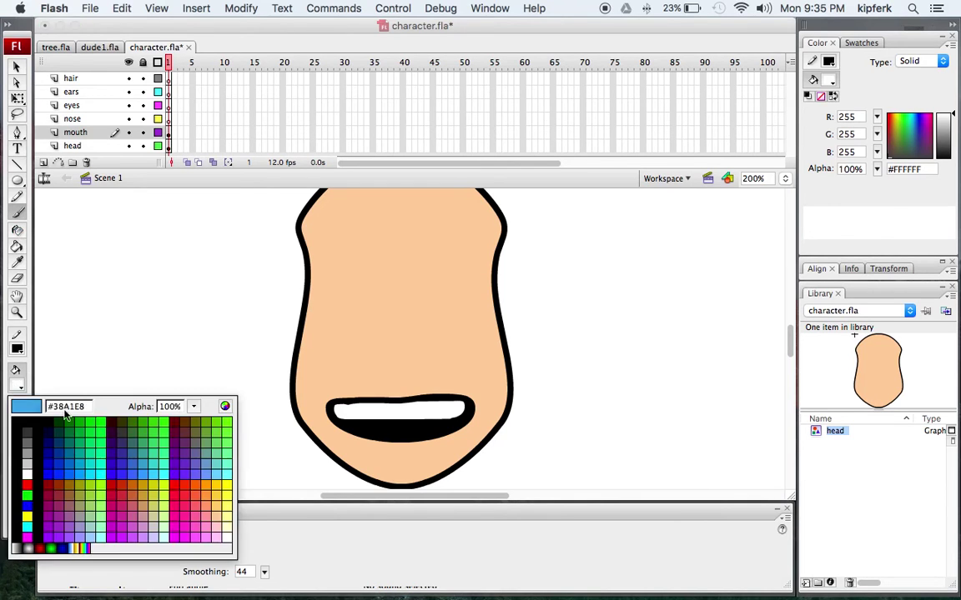
pyautogui.click(23, 438)
pyautogui.moveTo(386, 431); pyautogui.dragTo(405, 431)
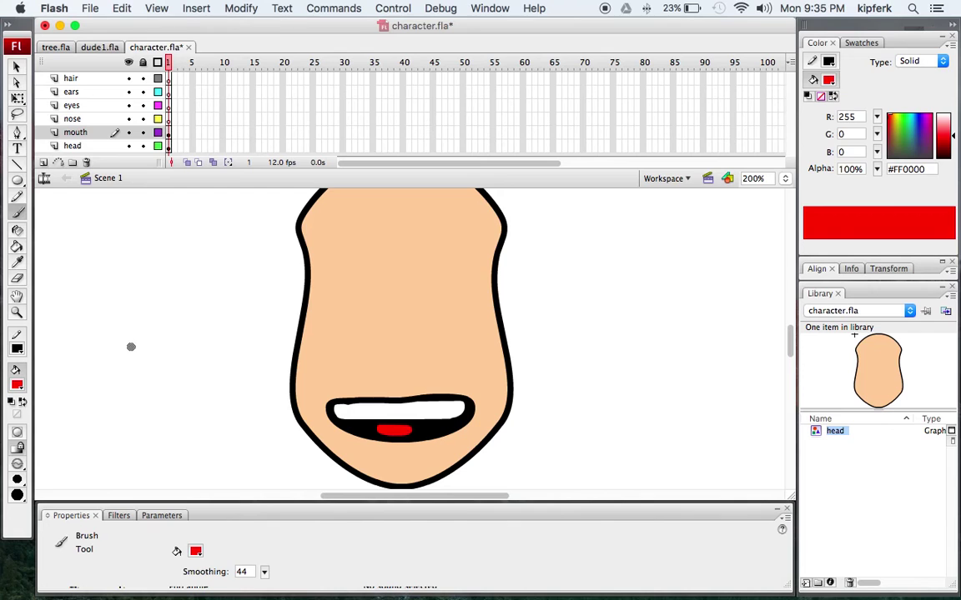
pyautogui.press('z')
pyautogui.keyDown('alt'); pyautogui.click(403, 317); pyautogui.keyUp('alt')
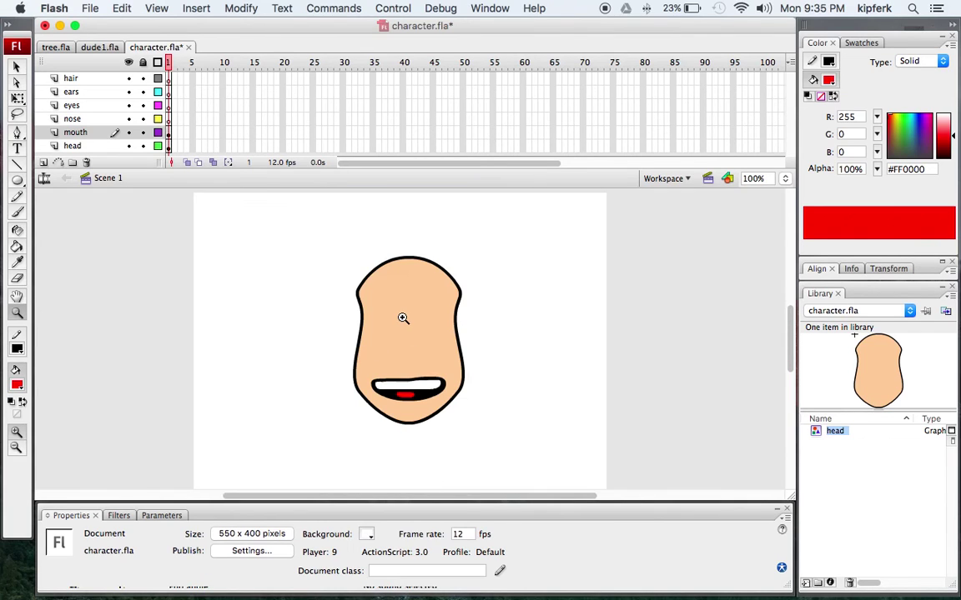
# Select the mouth artwork and convert it into a Graphic symbol named mouth.
pyautogui.click(168, 132)
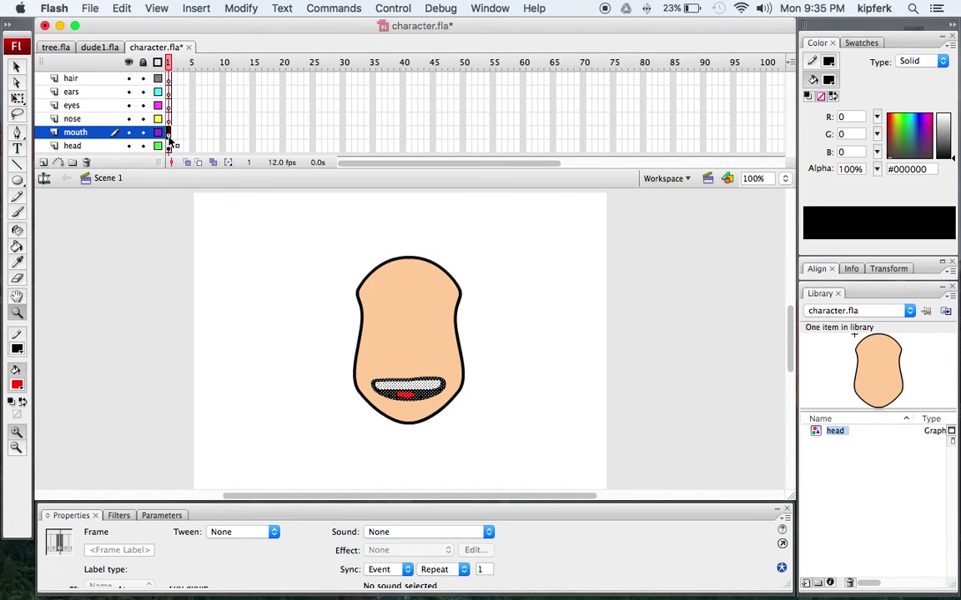
pyautogui.click(169, 146)
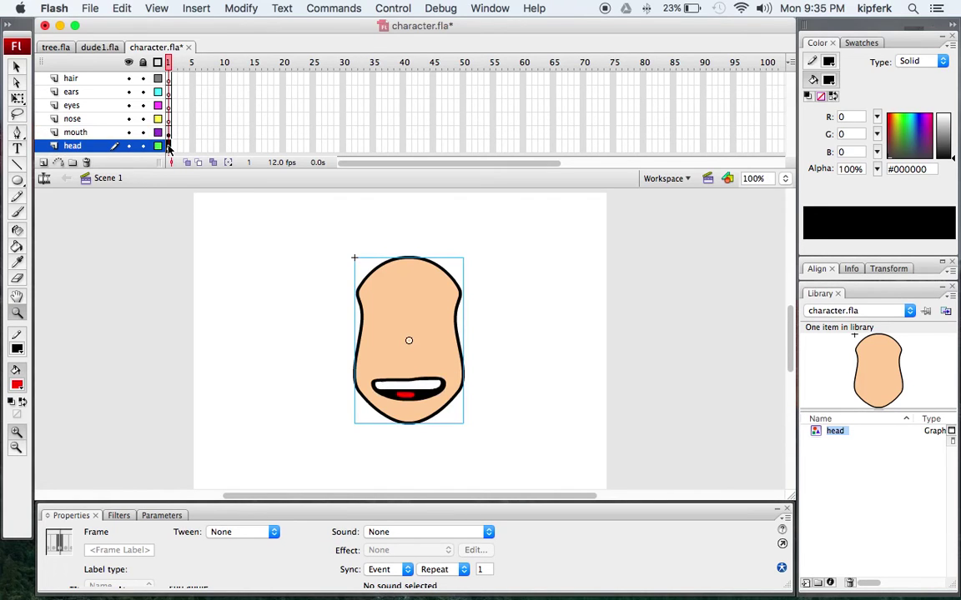
pyautogui.click(168, 133)
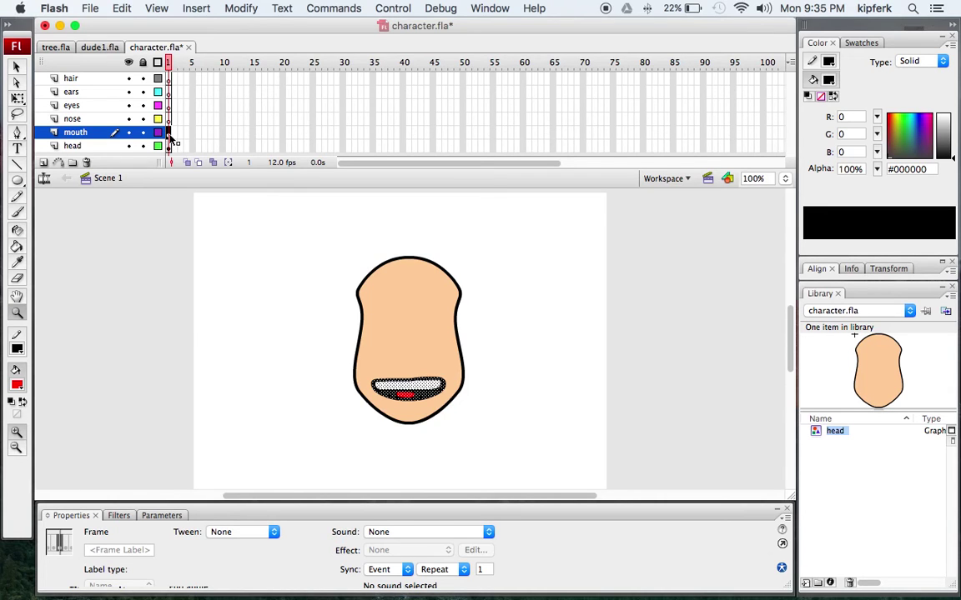
pyautogui.press('F8')
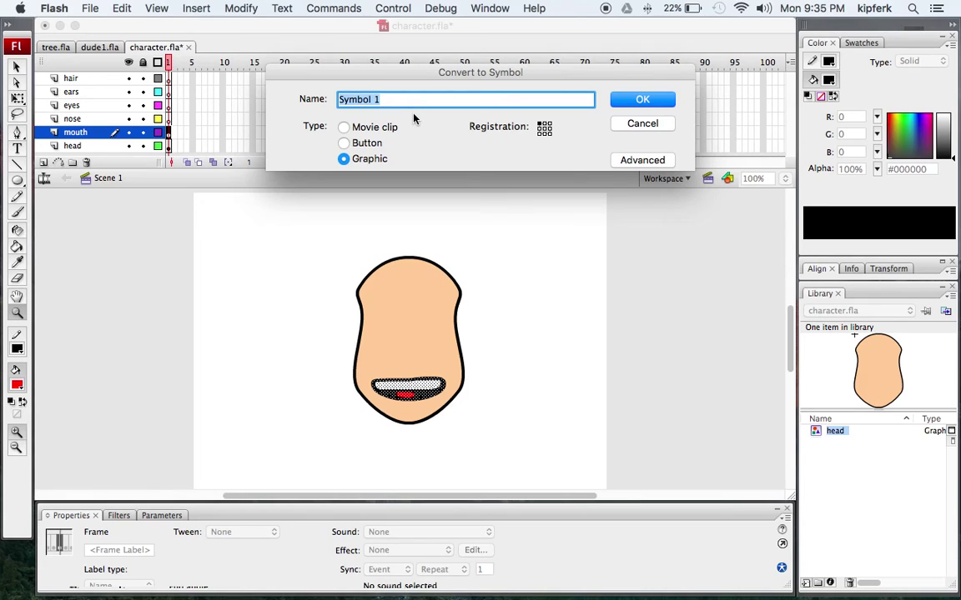
pyautogui.click(642, 123)
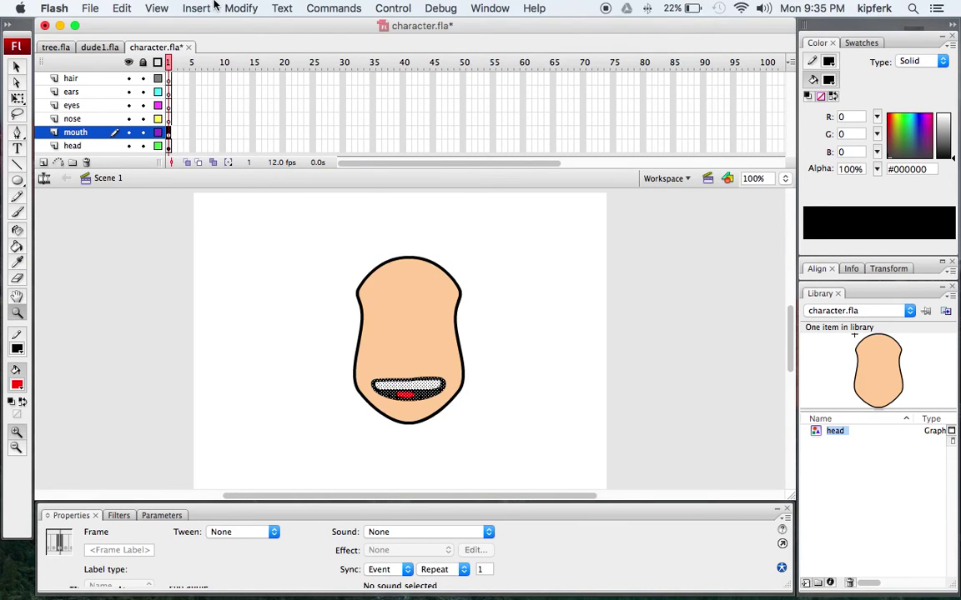
pyautogui.click(240, 8)
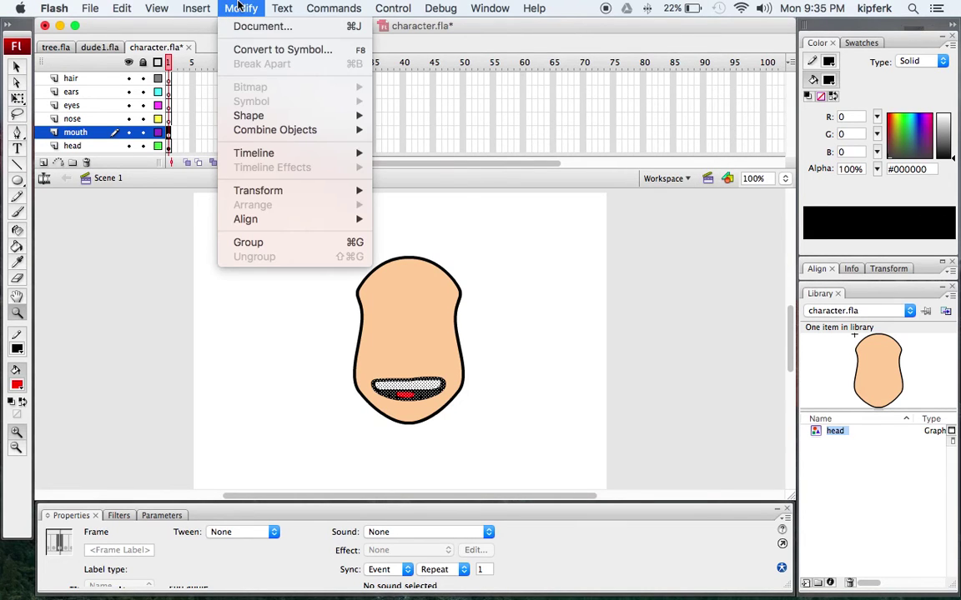
pyautogui.click(254, 50)
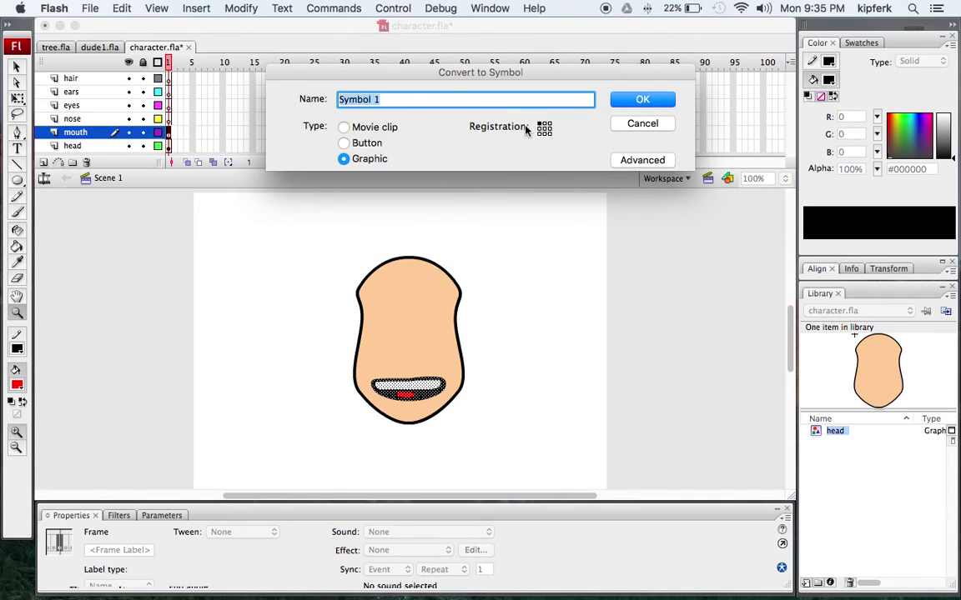
pyautogui.write('mouth')
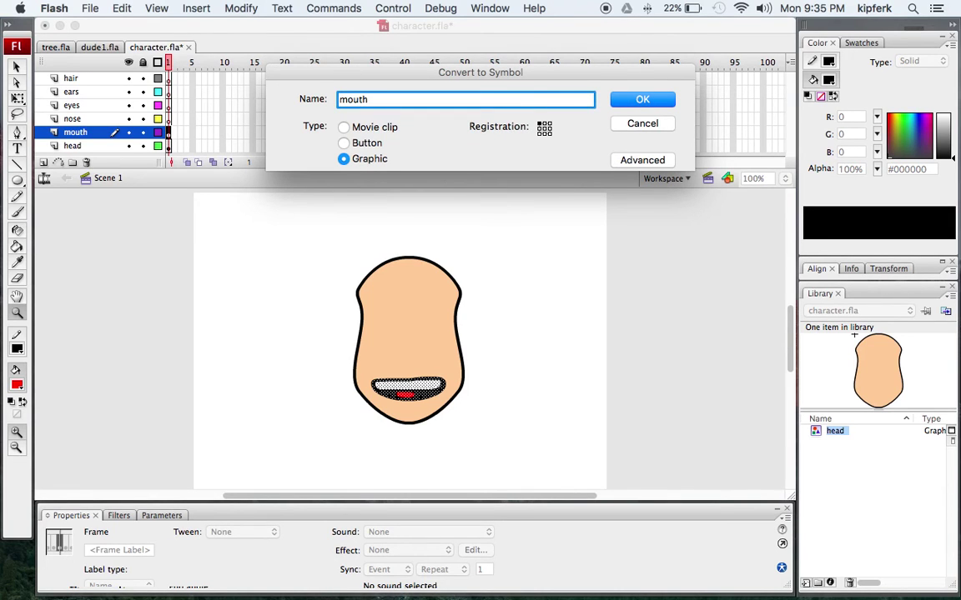
pyautogui.press('Return')
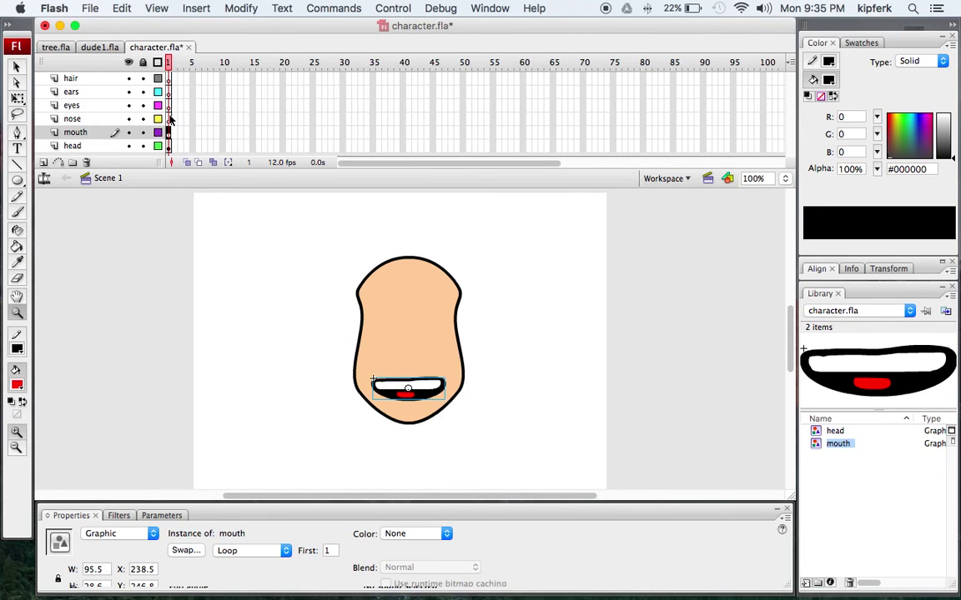
pyautogui.click(169, 119)
# Try a black L-shaped nose stroke with a small brush, then undo it.
pyautogui.press('b')
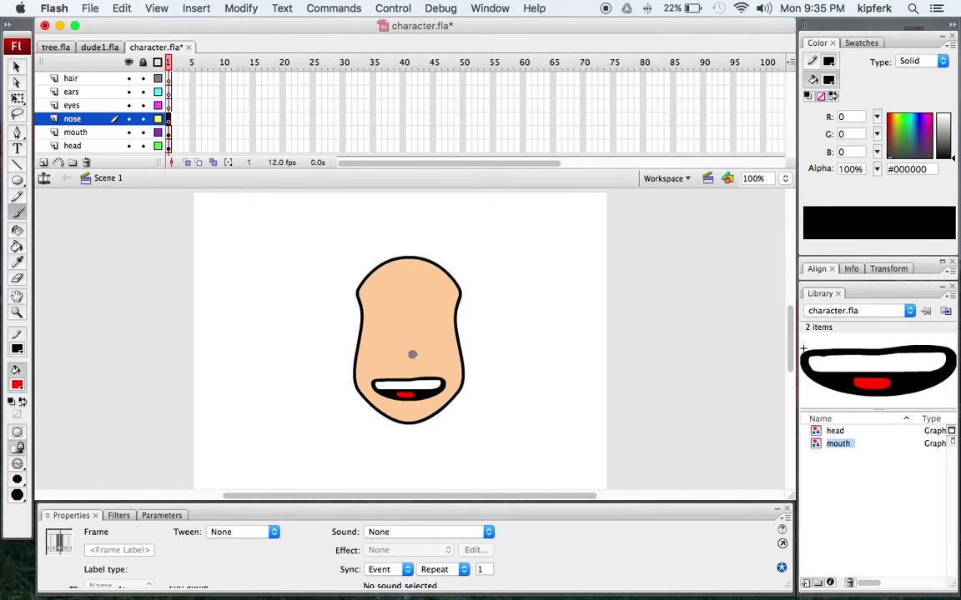
pyautogui.click(17, 479)
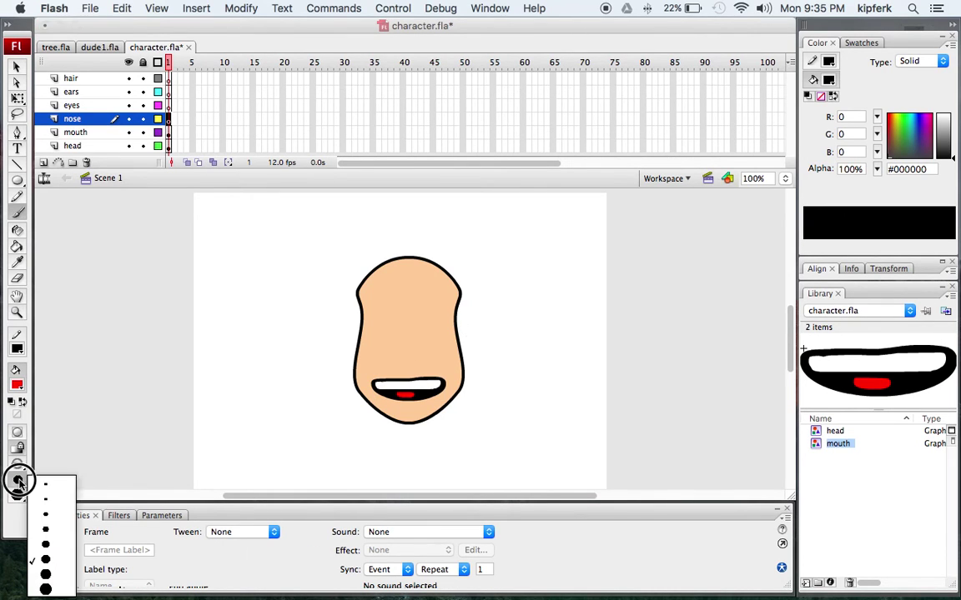
pyautogui.click(48, 534)
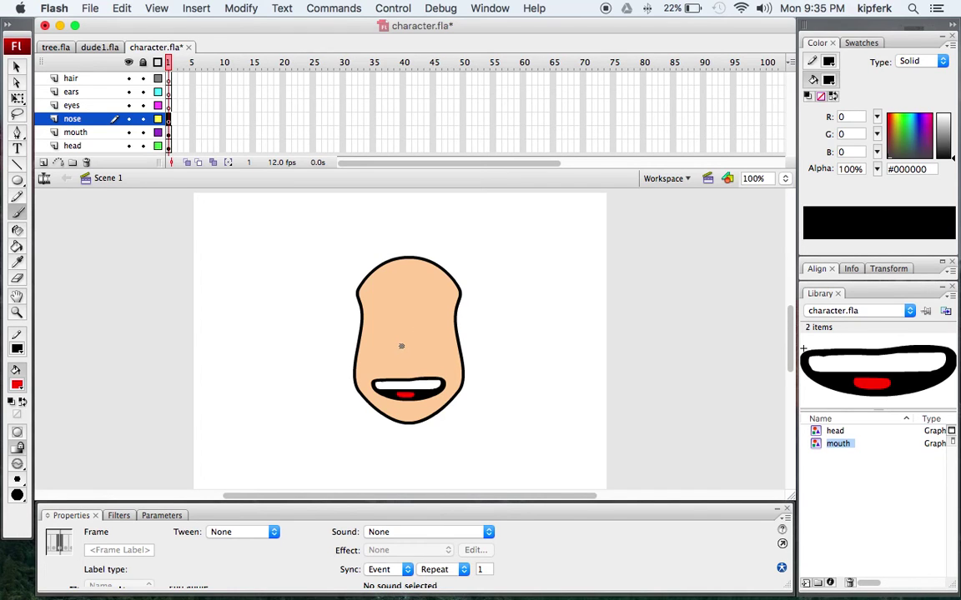
pyautogui.moveTo(401, 343); pyautogui.dragTo(400, 351)
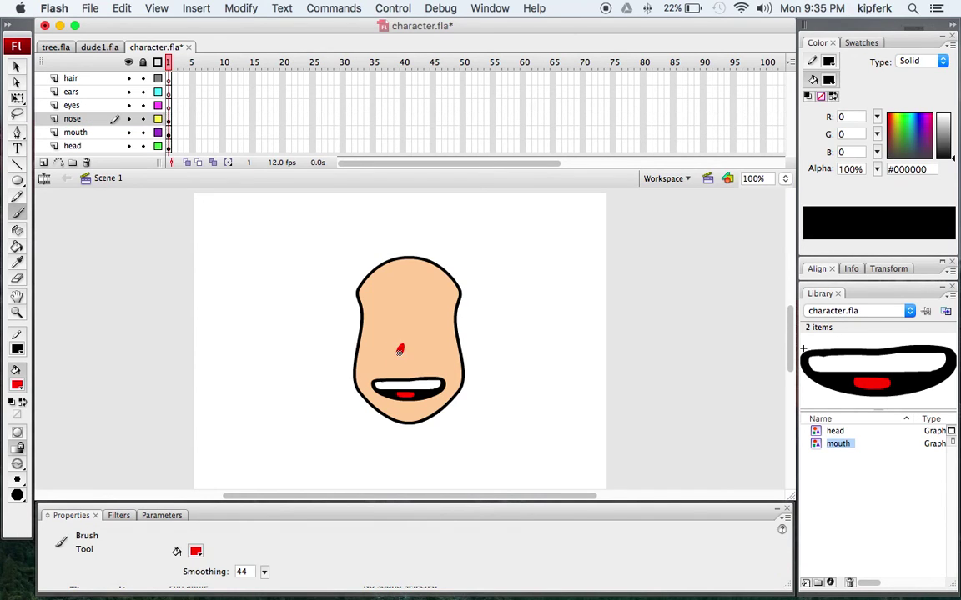
pyautogui.click(17, 385)
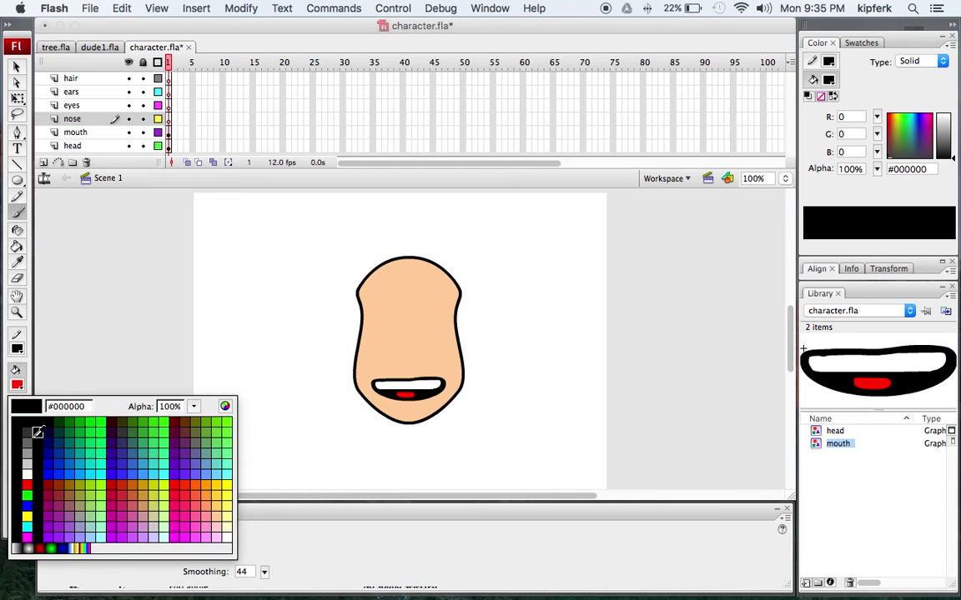
pyautogui.click(27, 428)
pyautogui.moveTo(401, 346)
pyautogui.mouseDown()
pyautogui.moveTo(397, 360)
pyautogui.moveTo(419, 358)
pyautogui.mouseUp()
pyautogui.press('super+z')
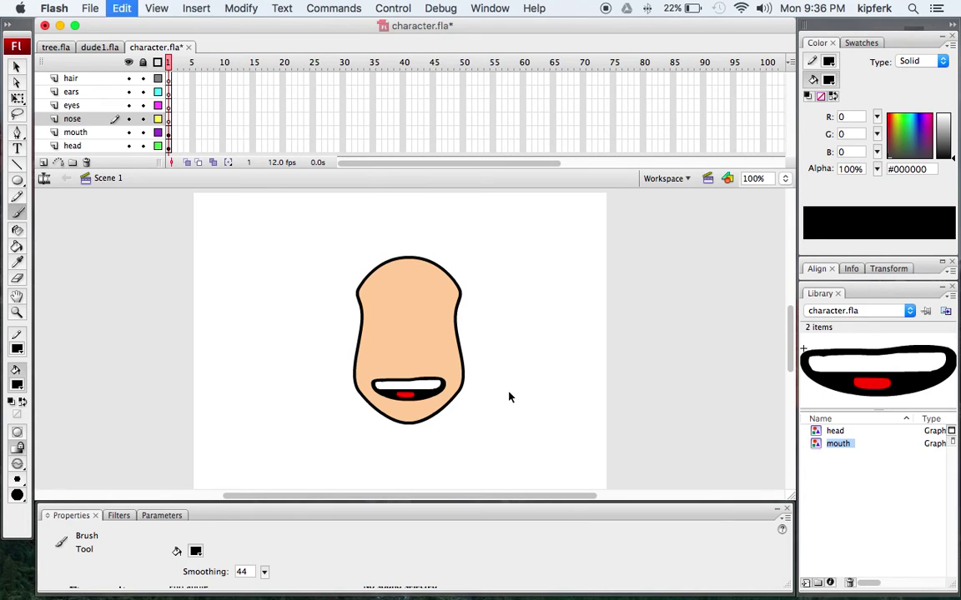
# Repaint a hooked black nose in the face's middle with a smaller brush.
pyautogui.click(17, 481)
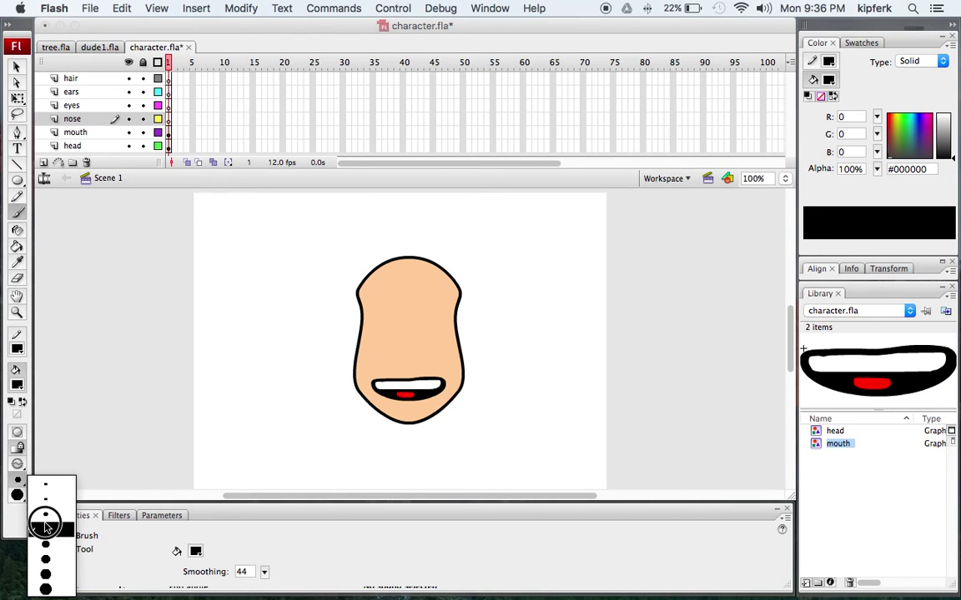
pyautogui.click(46, 514)
pyautogui.moveTo(398, 341)
pyautogui.mouseDown()
pyautogui.moveTo(397, 354)
pyautogui.moveTo(418, 349)
pyautogui.mouseUp()
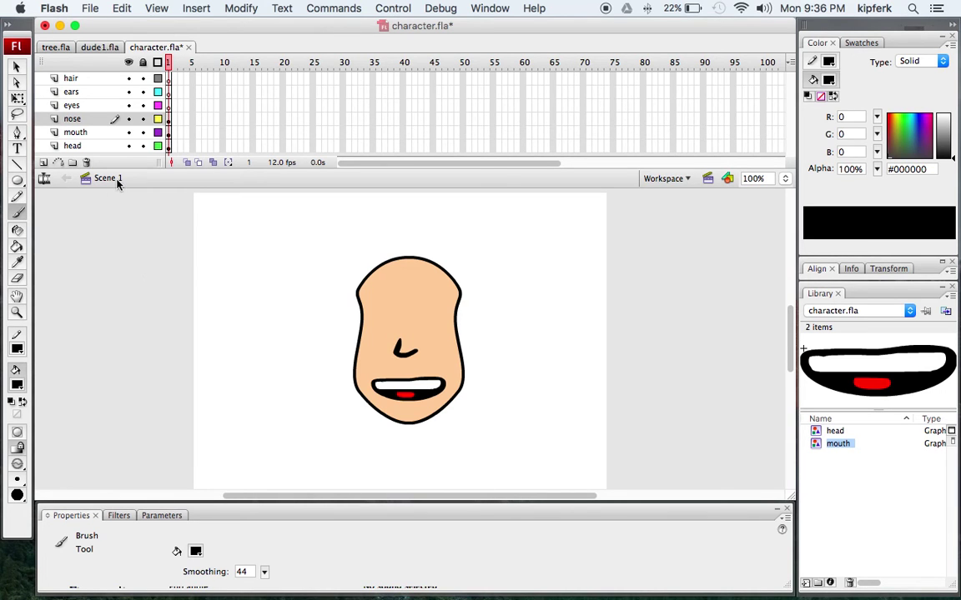
pyautogui.click(170, 106)
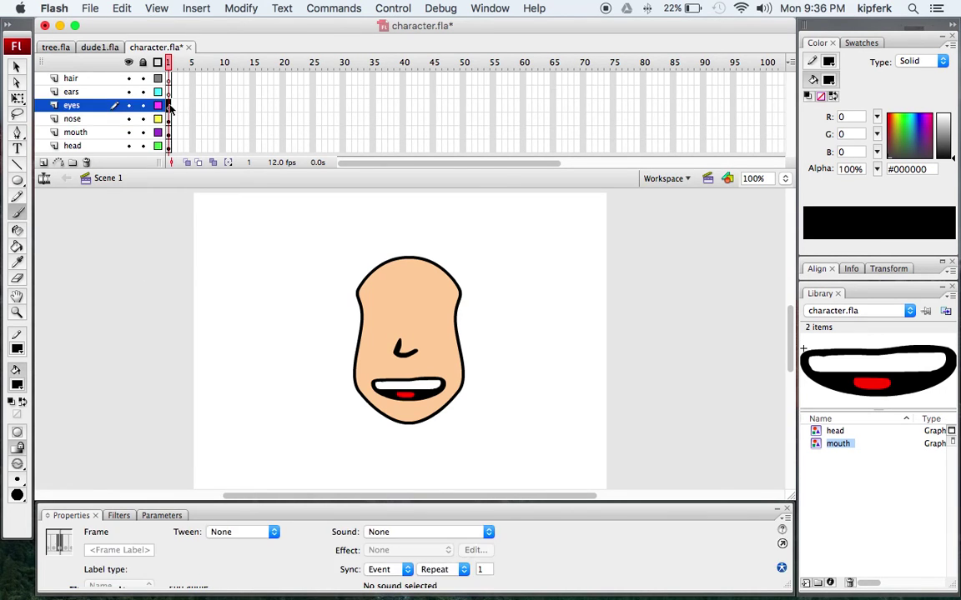
# Zoom to 200% and draw an oval for the left eye on the upper left of the face.
pyautogui.press('z')
pyautogui.click(407, 326)
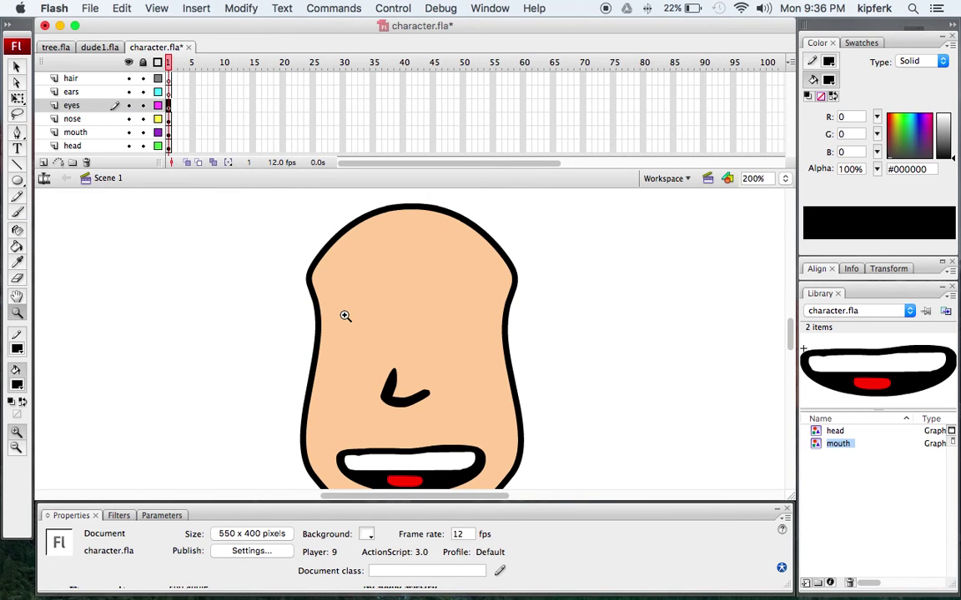
pyautogui.click(18, 181)
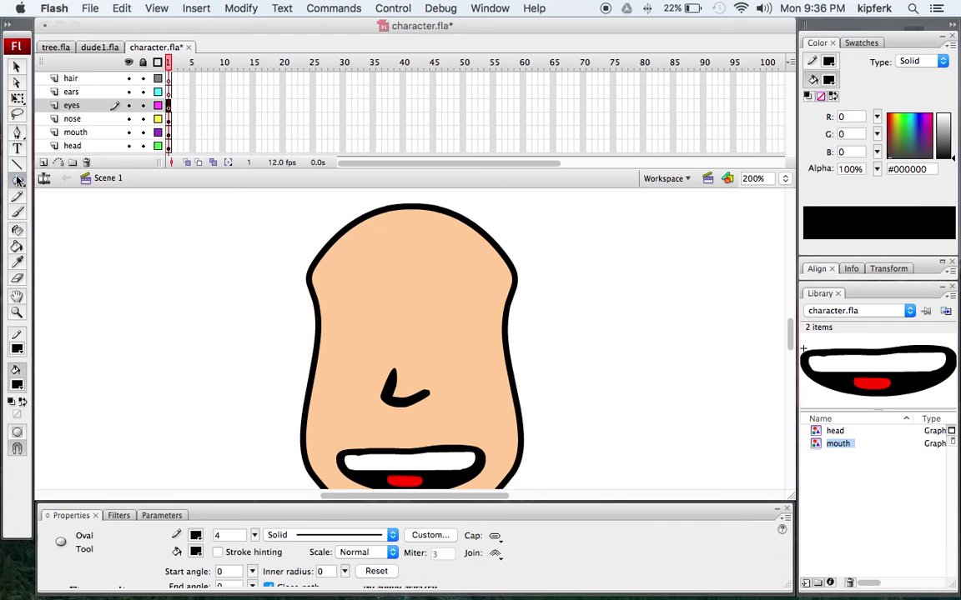
pyautogui.moveTo(342, 302); pyautogui.dragTo(387, 366)
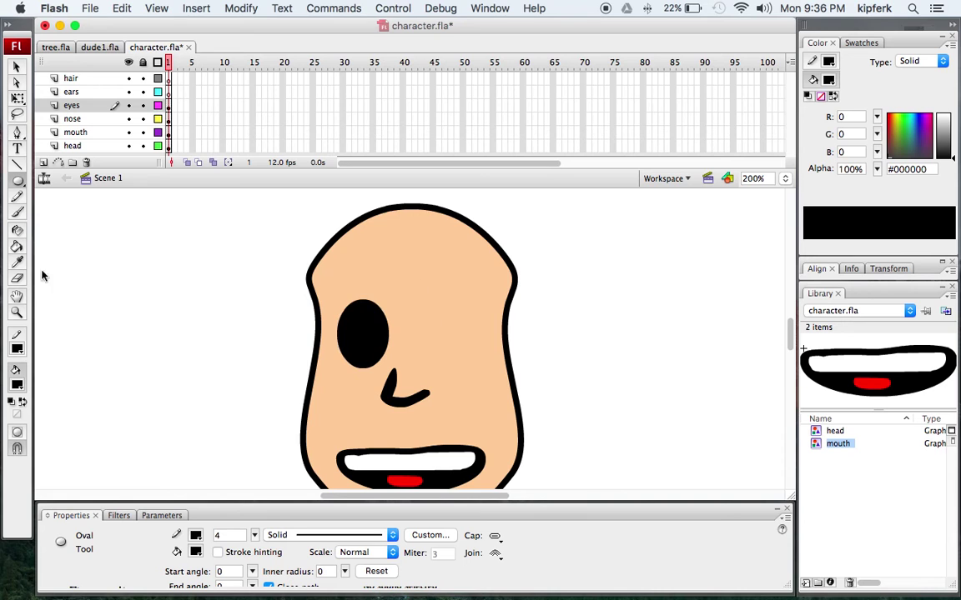
# Fill the eye oval with white and select its black outline.
pyautogui.click(17, 385)
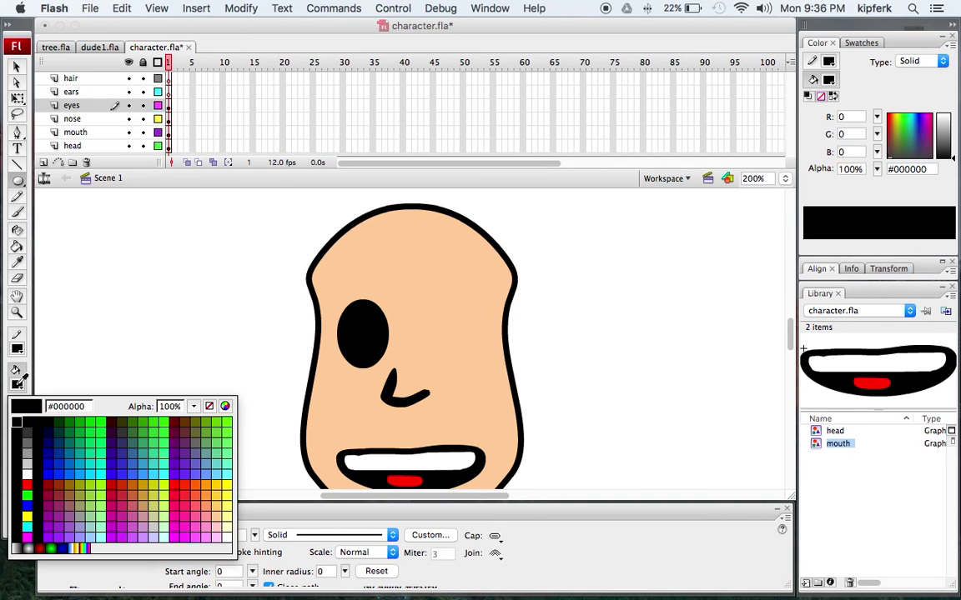
pyautogui.click(26, 466)
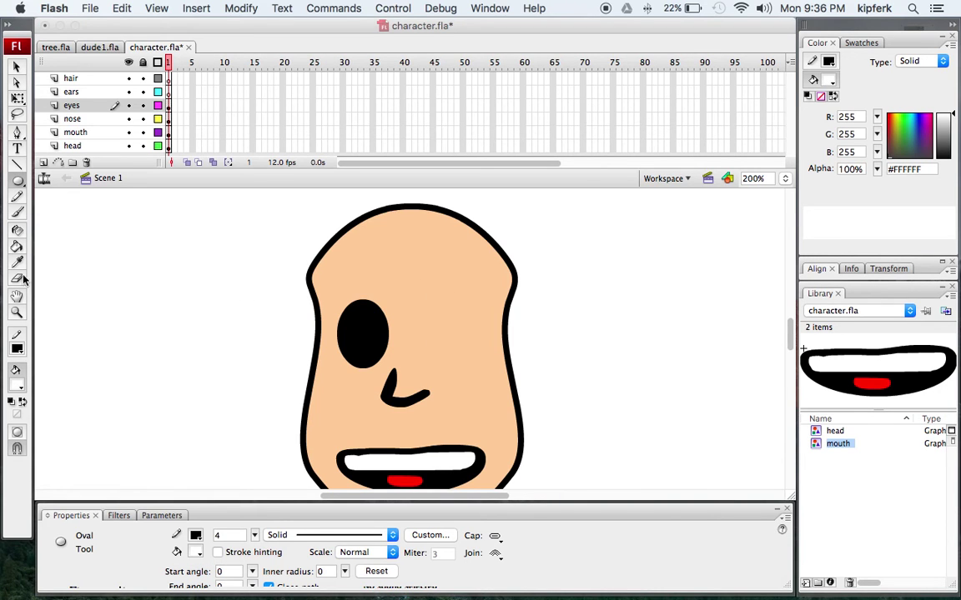
pyautogui.click(17, 246)
pyautogui.click(363, 322)
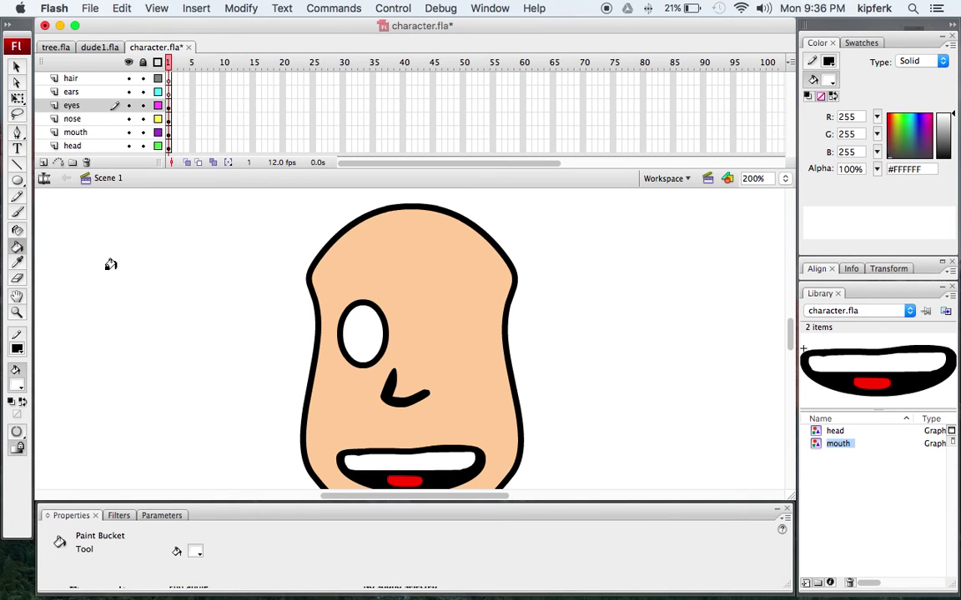
pyautogui.press('v')
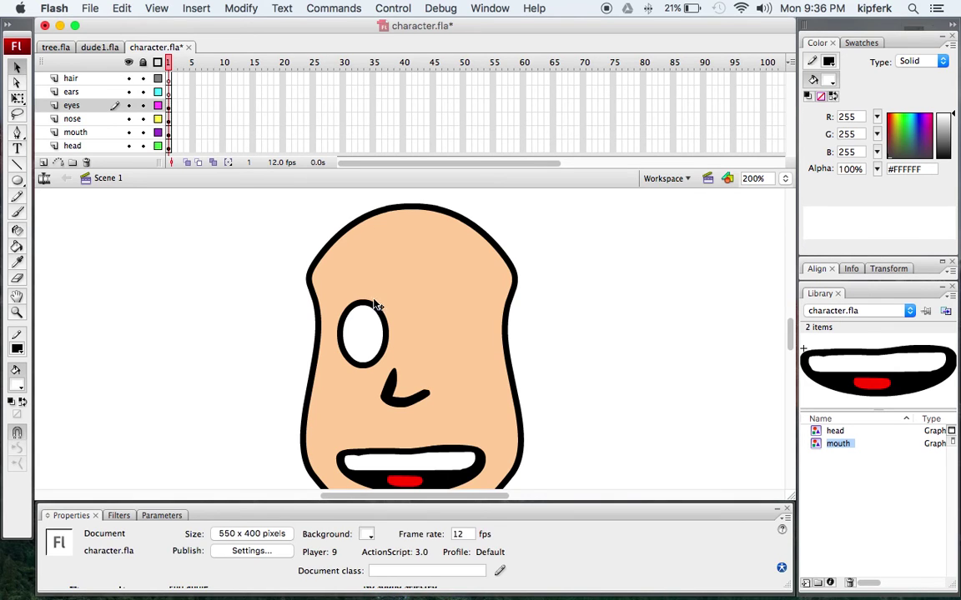
pyautogui.click(371, 302)
# Copy the eye, paste the duplicate and place it on the right side of the face.
pyautogui.click(366, 337)
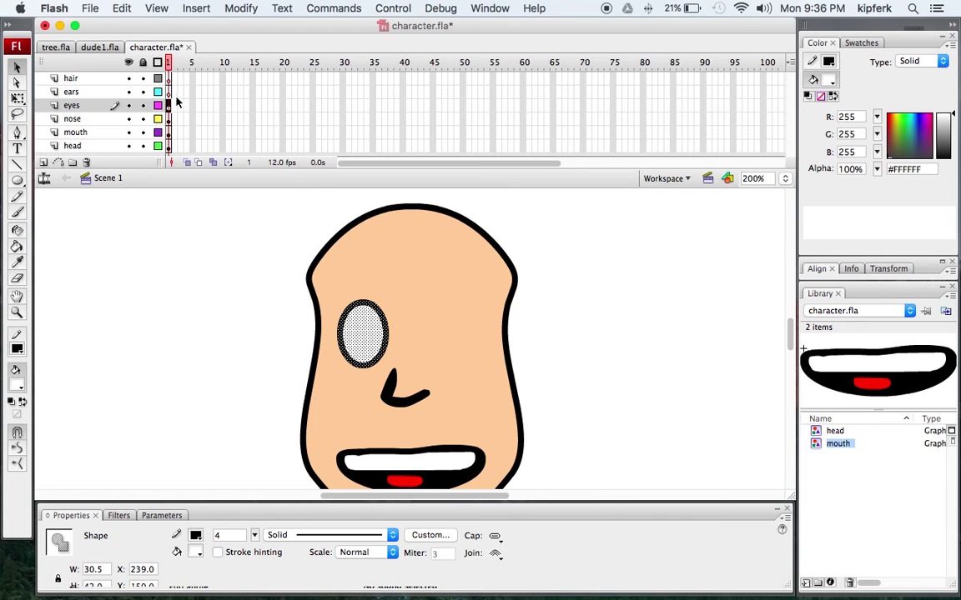
pyautogui.click(121, 9)
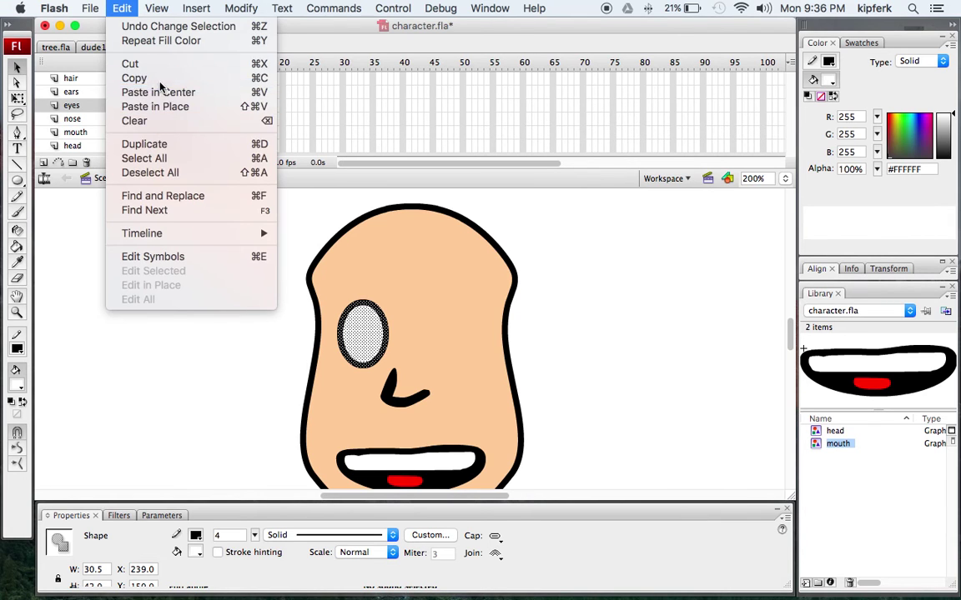
pyautogui.click(144, 75)
pyautogui.click(123, 9)
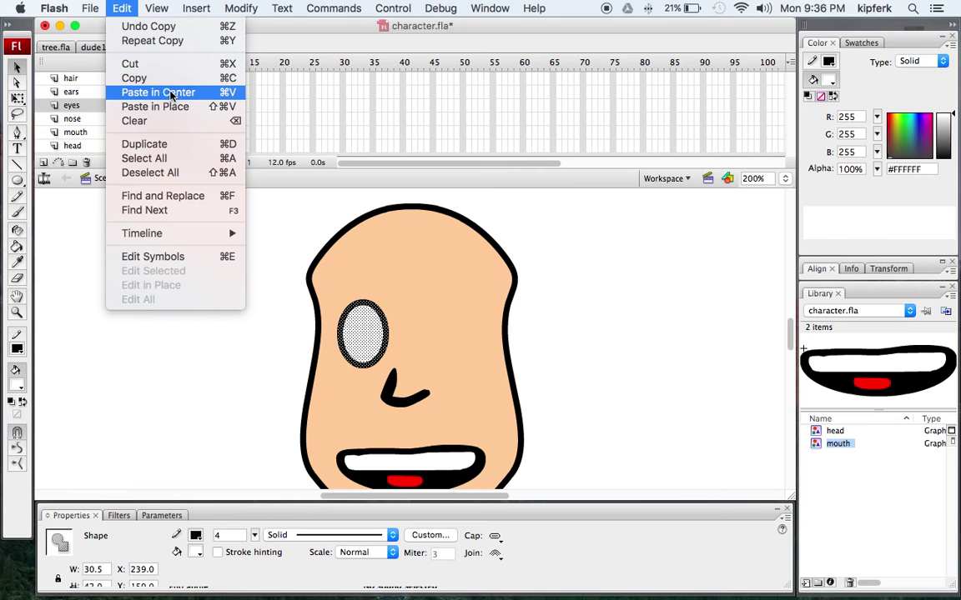
pyautogui.click(173, 97)
pyautogui.moveTo(417, 340); pyautogui.dragTo(462, 328)
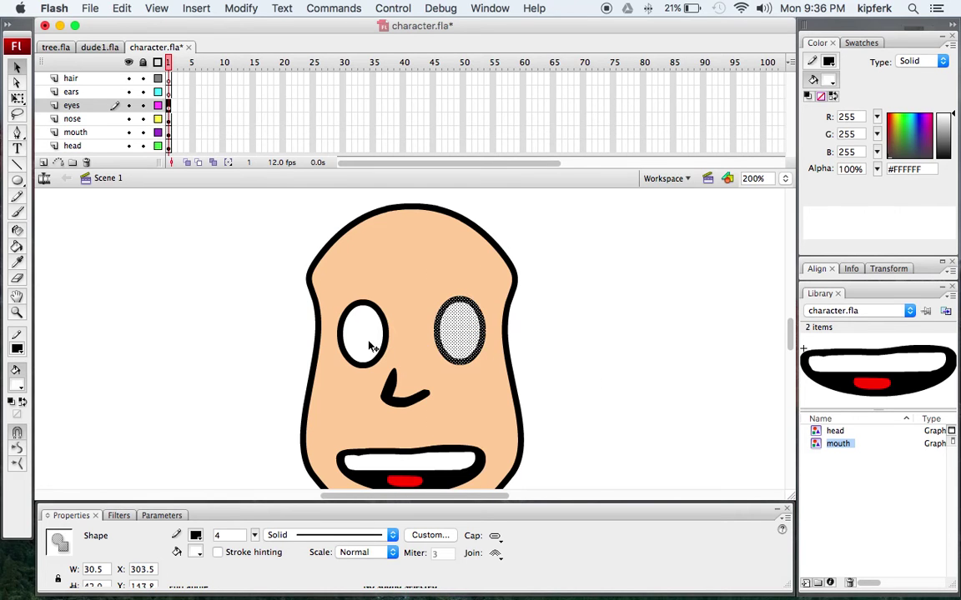
# Select the left eye's outline and white fill, then deselect it.
pyautogui.click(257, 321)
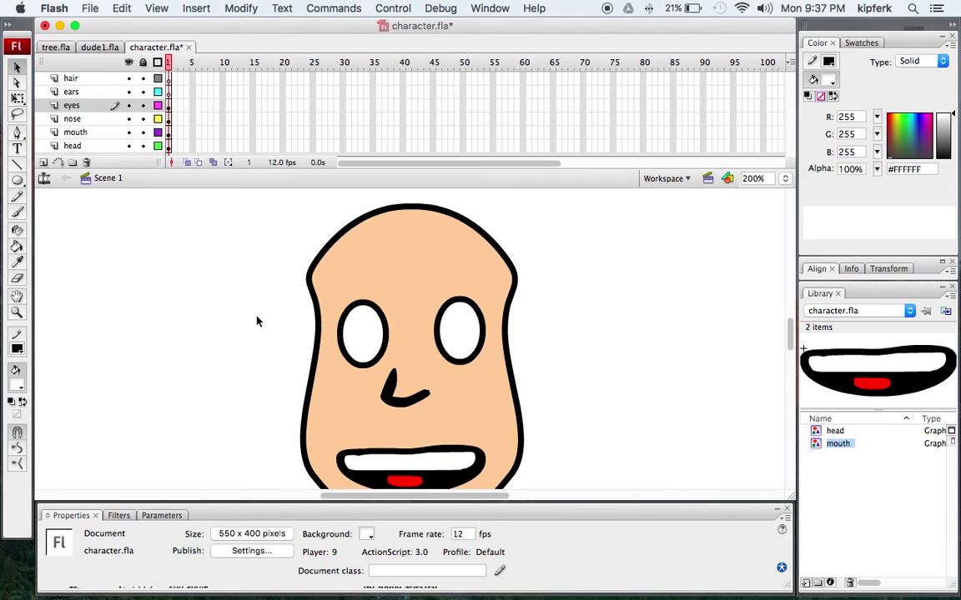
pyautogui.click(382, 358)
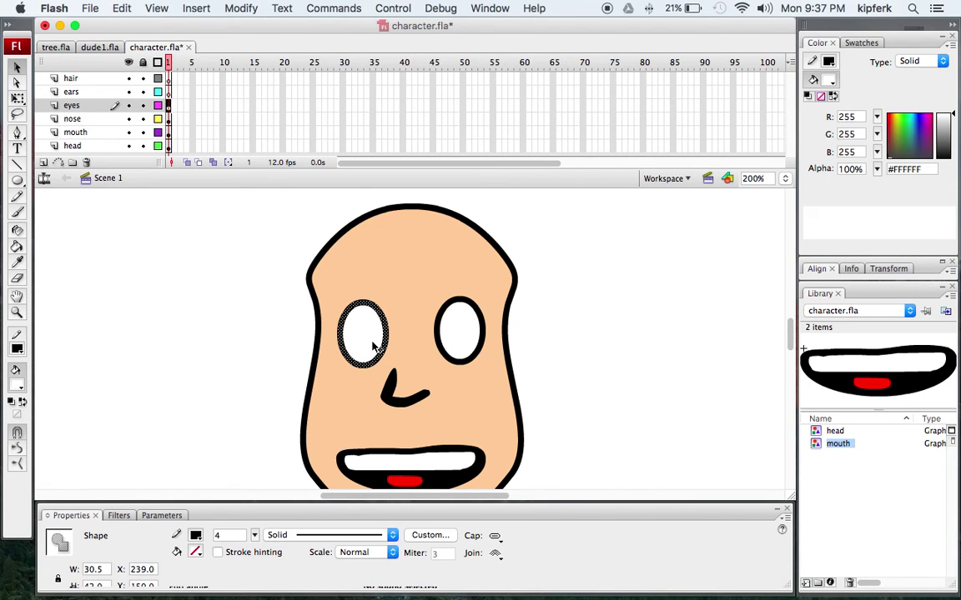
pyautogui.keyDown('shift'); pyautogui.click(372, 348); pyautogui.keyUp('shift')
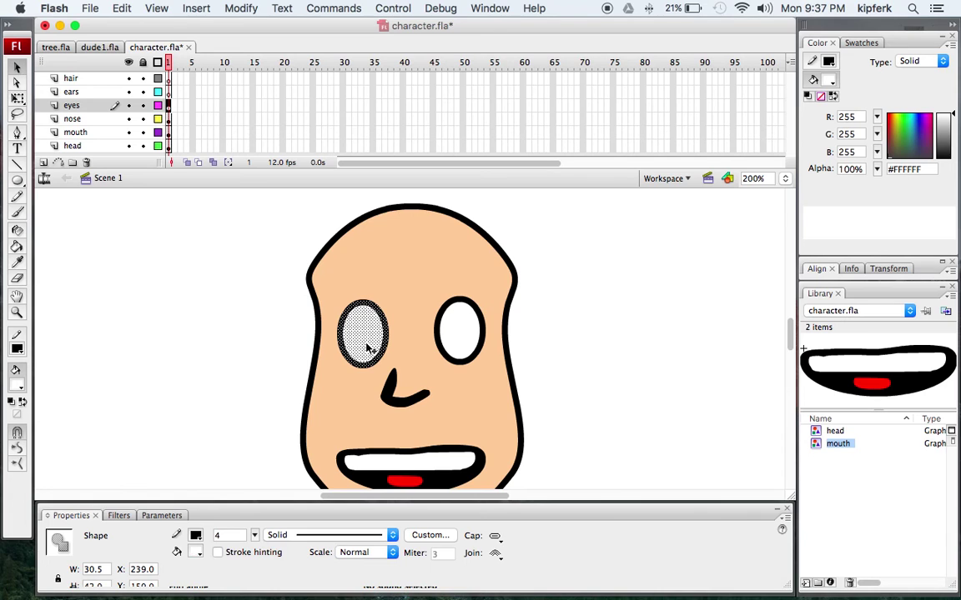
pyautogui.click(50, 217)
# Draw a small circle inside the left eye and nudge it one pixel left.
pyautogui.click(17, 180)
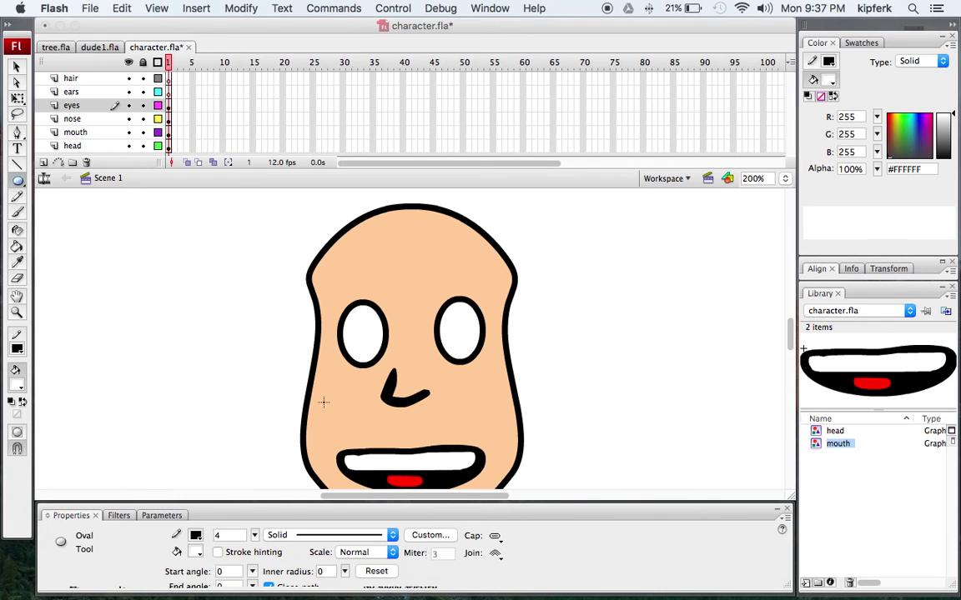
pyautogui.moveTo(354, 333); pyautogui.dragTo(385, 364)
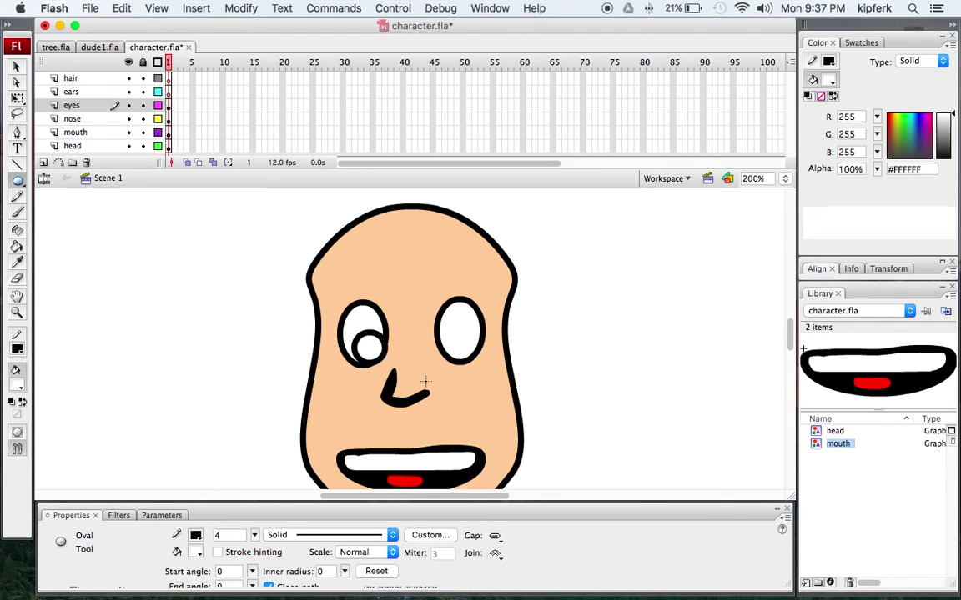
pyautogui.press('v')
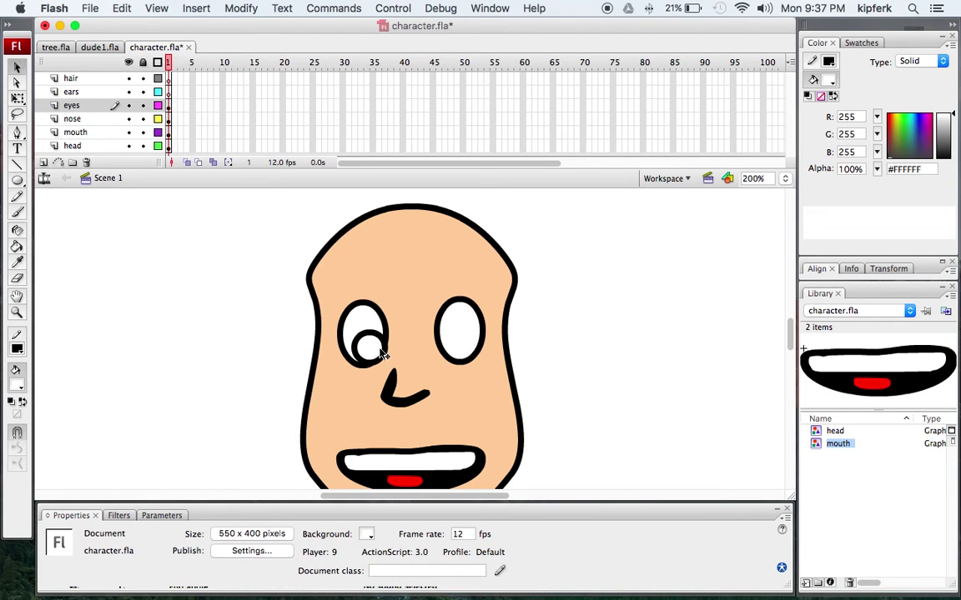
pyautogui.click(386, 349)
pyautogui.doubleClick(364, 343)
pyautogui.keyDown('shift'); pyautogui.click(367, 345); pyautogui.keyUp('shift')
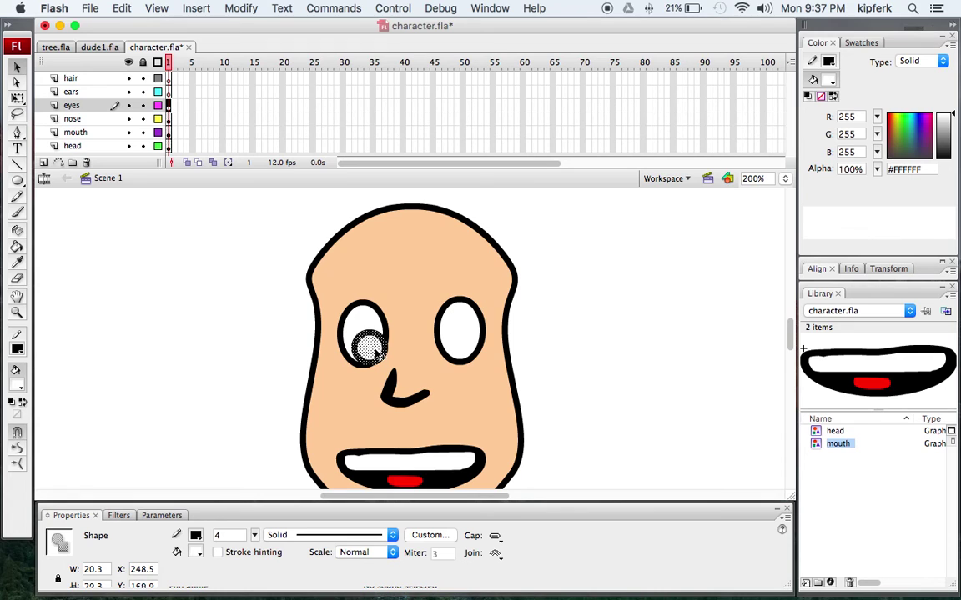
pyautogui.press('Left')
pyautogui.press('Left')
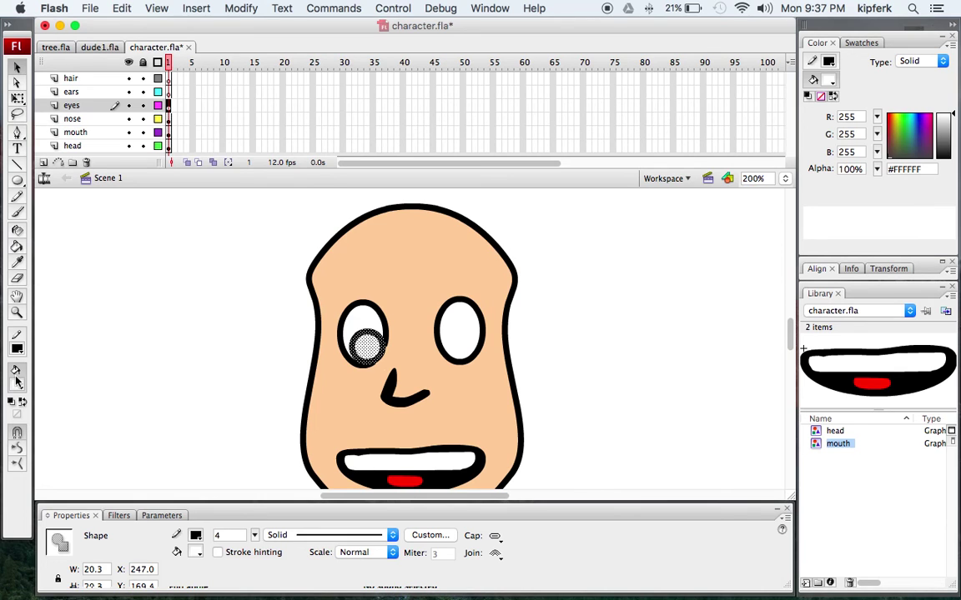
pyautogui.click(239, 331)
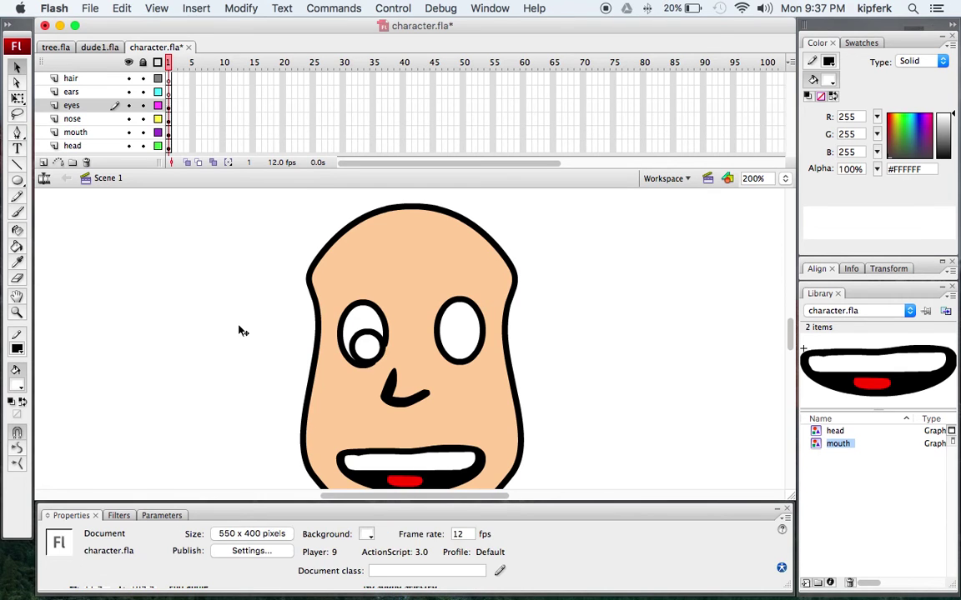
# Fill the small circle solid black to make the left pupil.
pyautogui.click(367, 344)
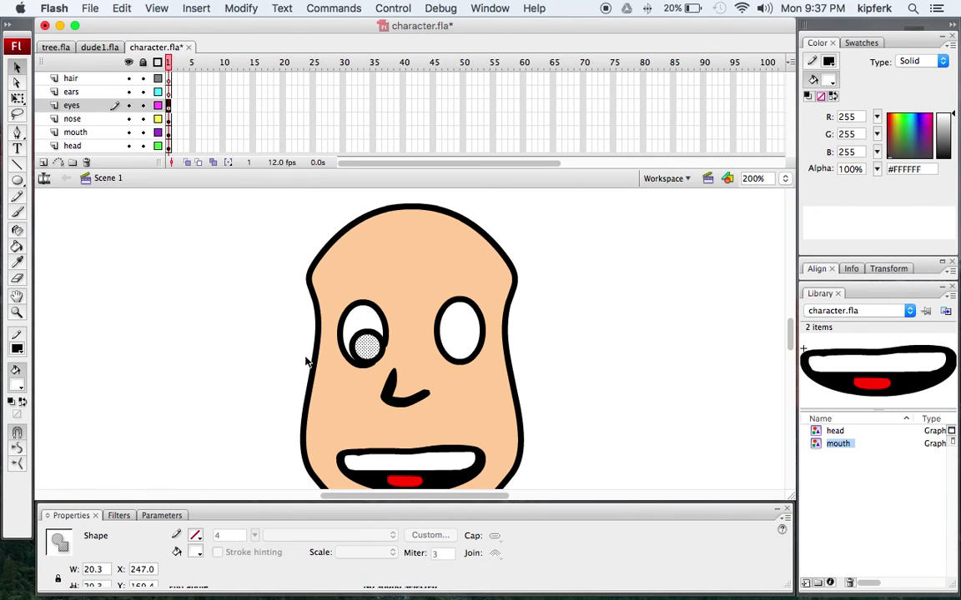
pyautogui.click(18, 385)
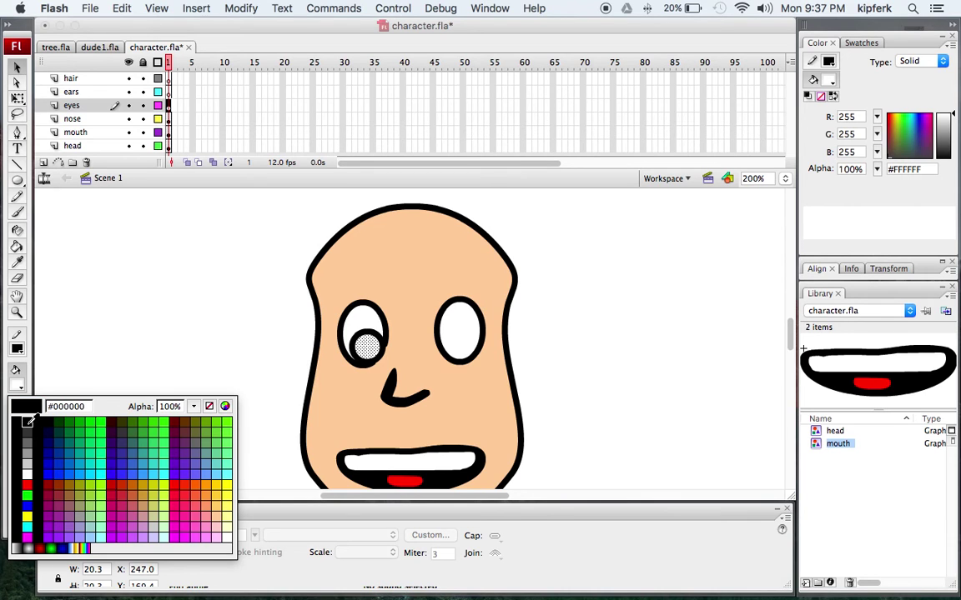
pyautogui.click(28, 422)
pyautogui.click(267, 361)
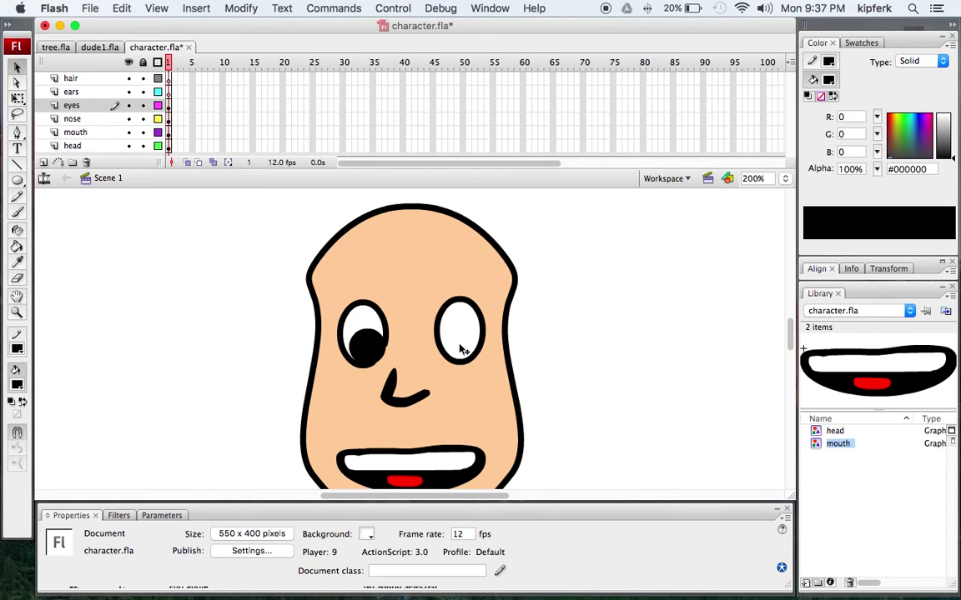
# Copy the left pupil, paste it into the right eye and nudge it up and right.
pyautogui.click(371, 344)
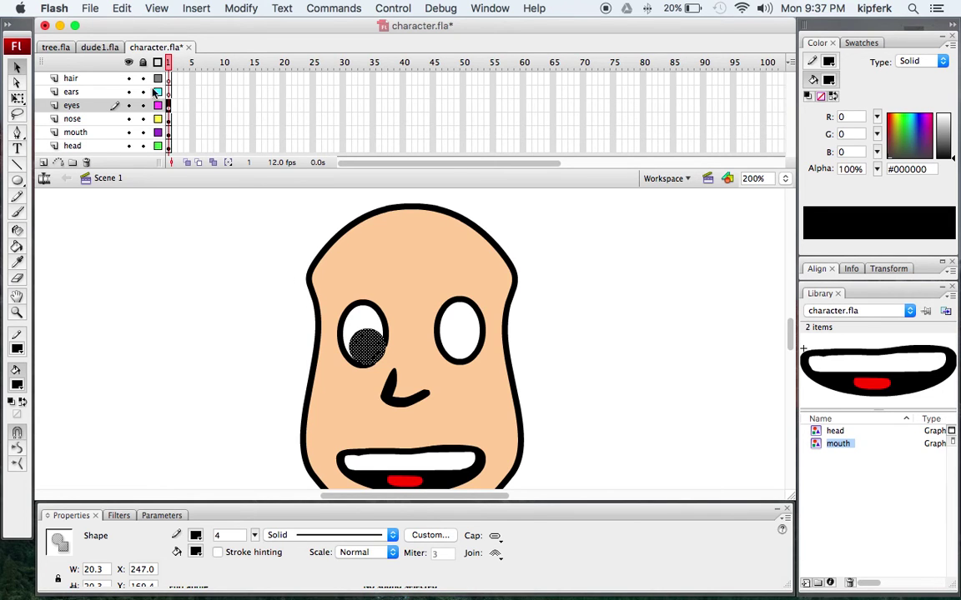
pyautogui.click(122, 8)
pyautogui.click(133, 76)
pyautogui.press('cmd+v')
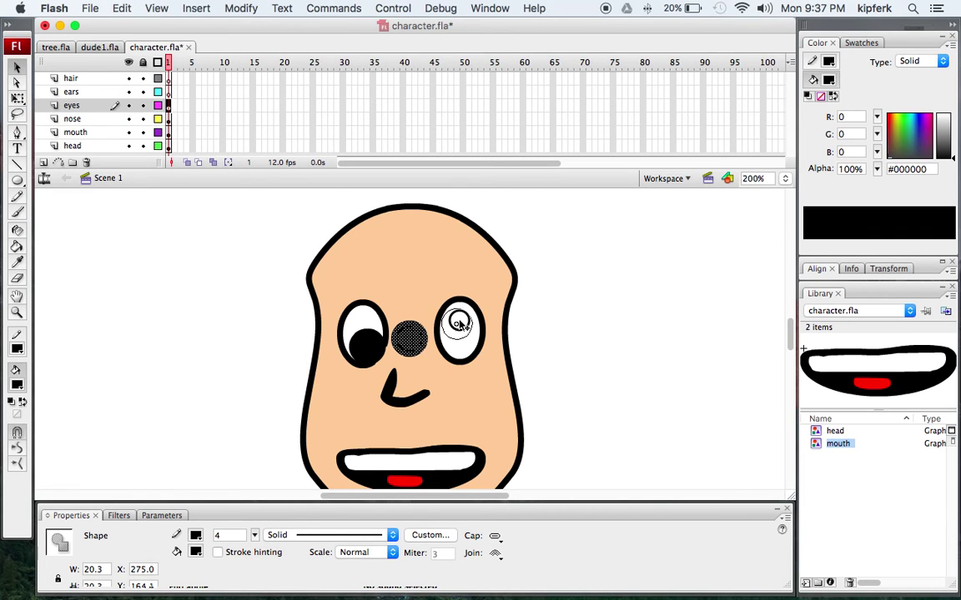
pyautogui.moveTo(455, 344); pyautogui.dragTo(455, 344)
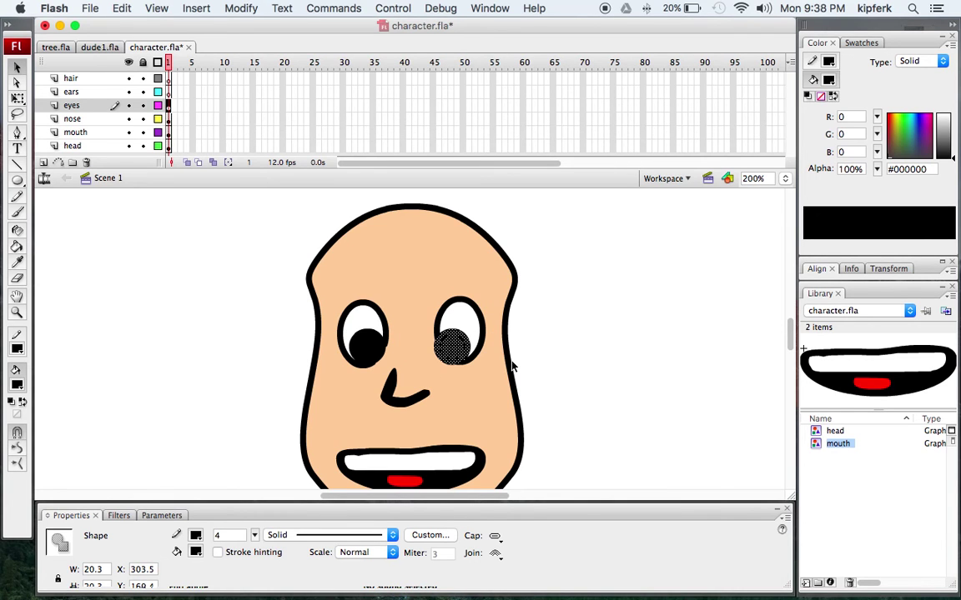
pyautogui.press('Up')
pyautogui.press('Up')
pyautogui.press('Right')
pyautogui.press('Right')
pyautogui.press('Right')
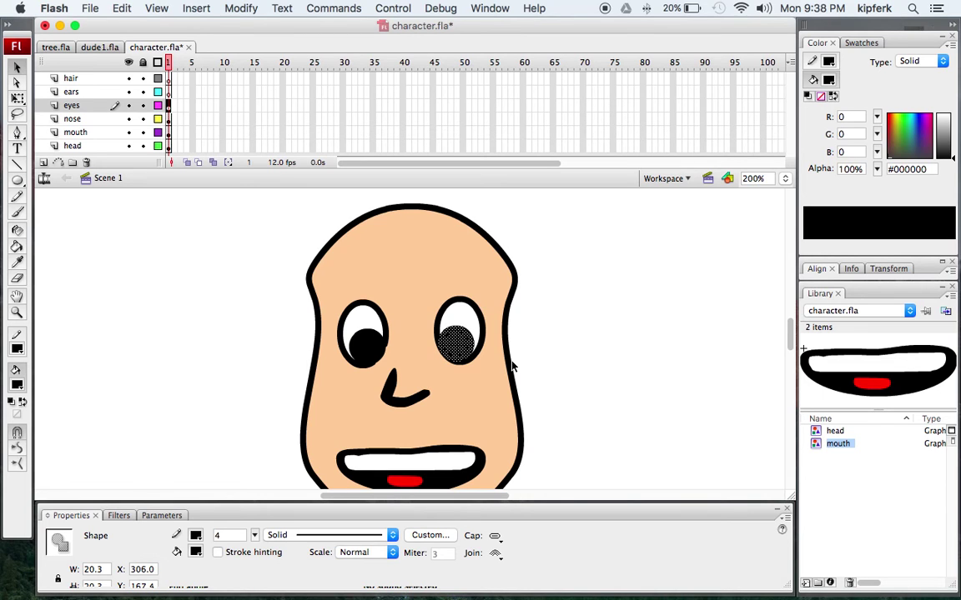
pyautogui.click(238, 291)
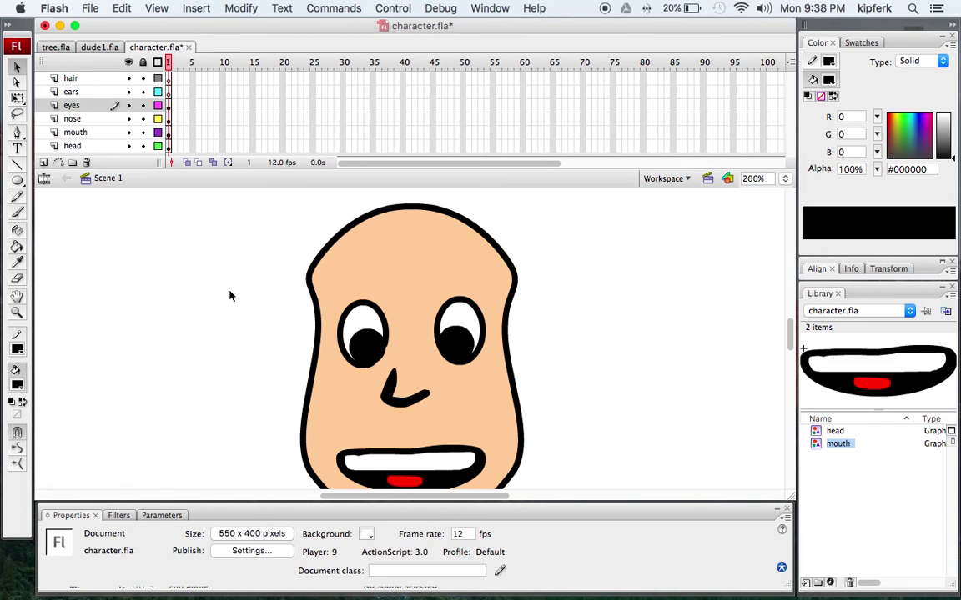
# Convert the whole left eye into a Graphic symbol named Leye.
pyautogui.click(371, 343)
pyautogui.moveTo(371, 343); pyautogui.dragTo(379, 345)
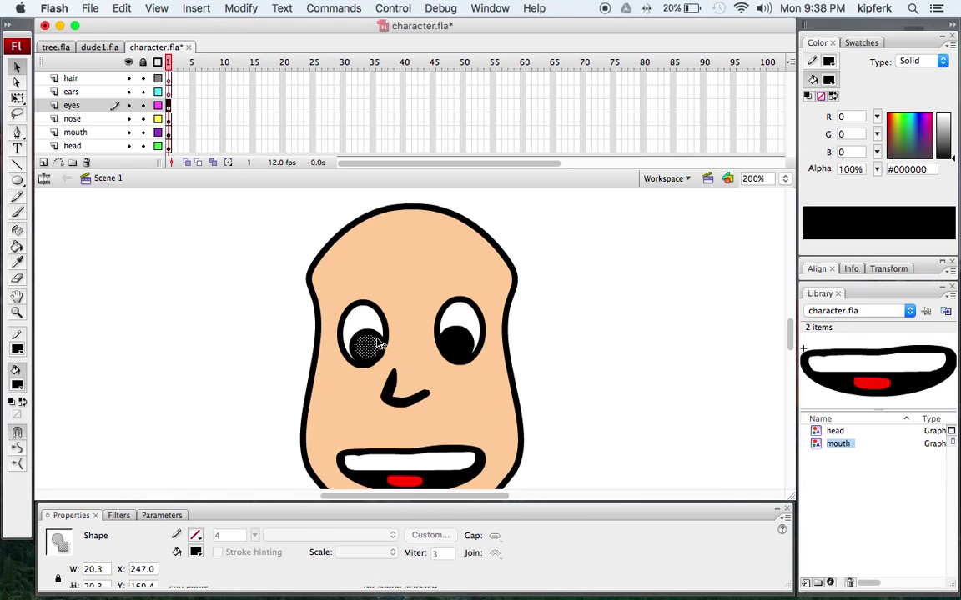
pyautogui.doubleClick(377, 343)
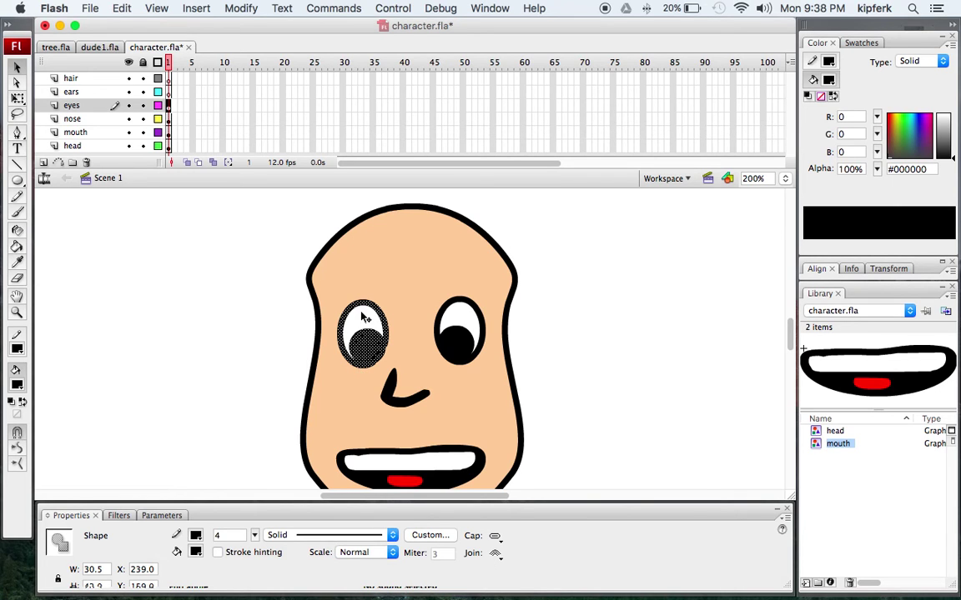
pyautogui.keyDown('shift'); pyautogui.click(364, 316); pyautogui.keyUp('shift')
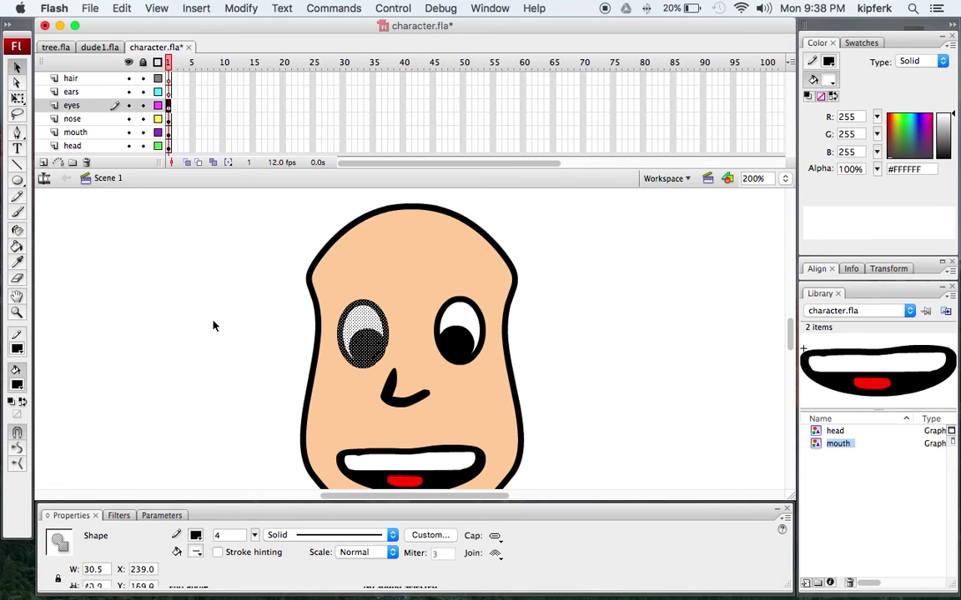
pyautogui.press('F8')
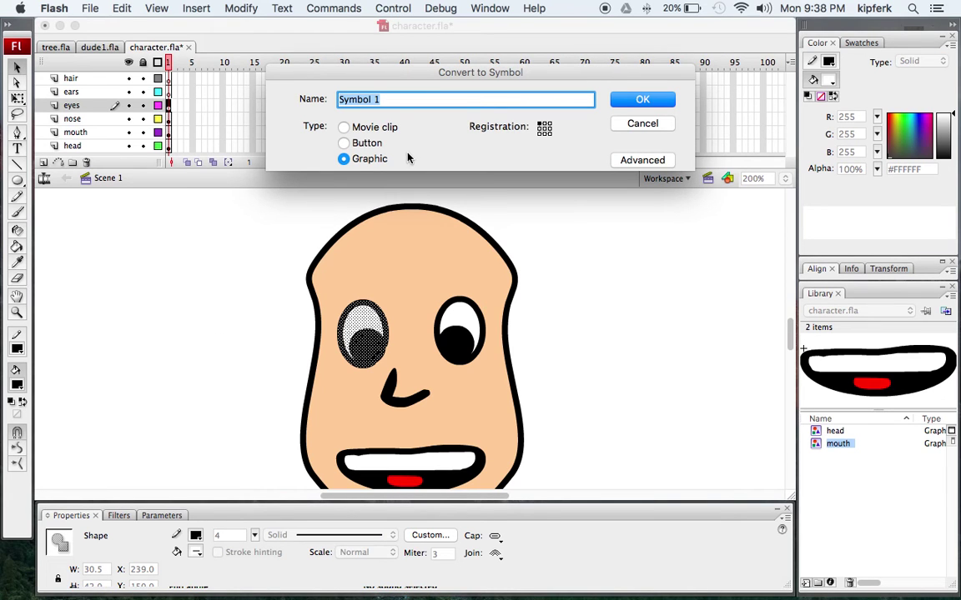
pyautogui.write('Leye')
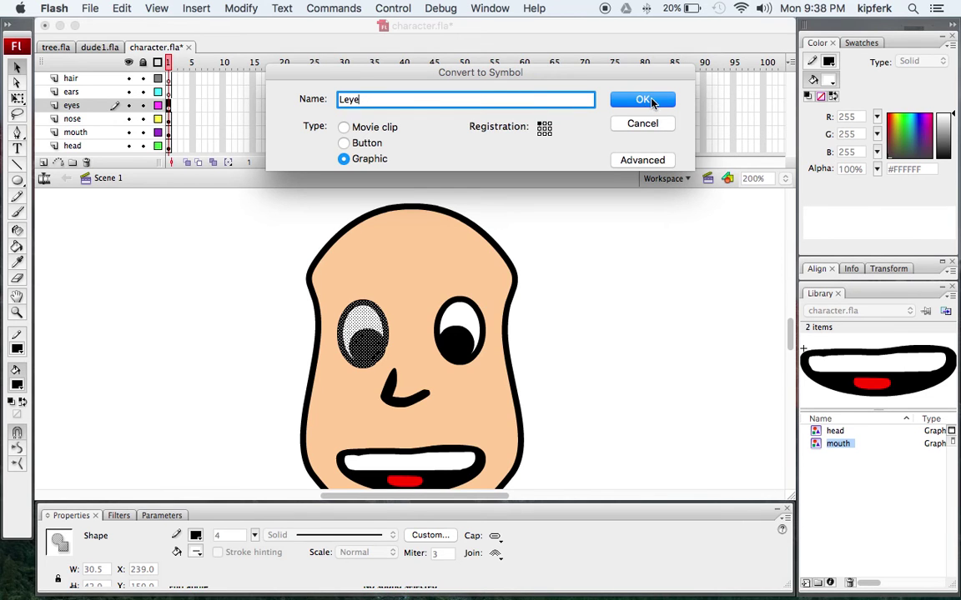
pyautogui.click(642, 100)
# Convert the whole right eye into a Graphic symbol named Reye.
pyautogui.click(461, 348)
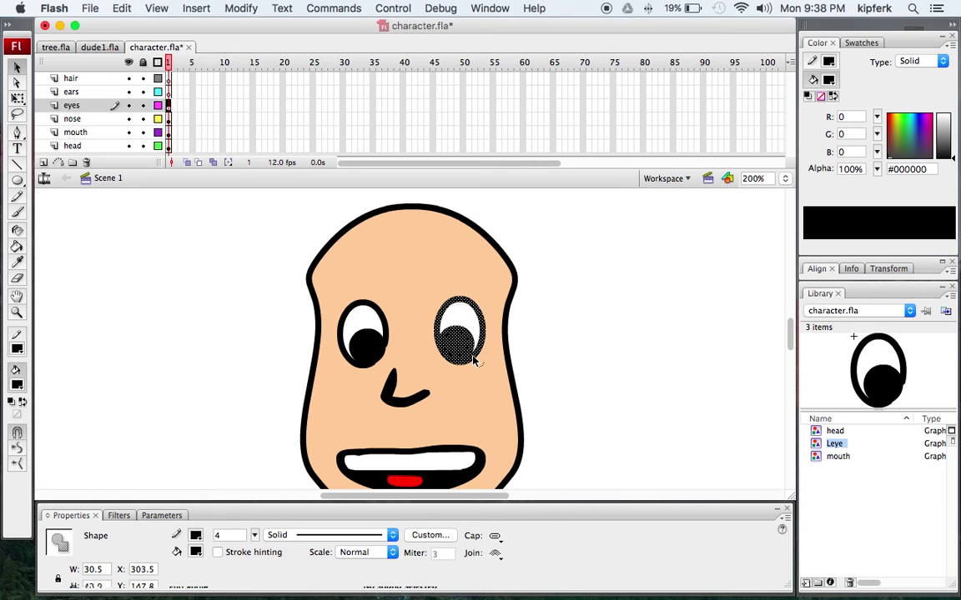
pyautogui.keyDown('shift'); pyautogui.click(473, 327); pyautogui.keyUp('shift')
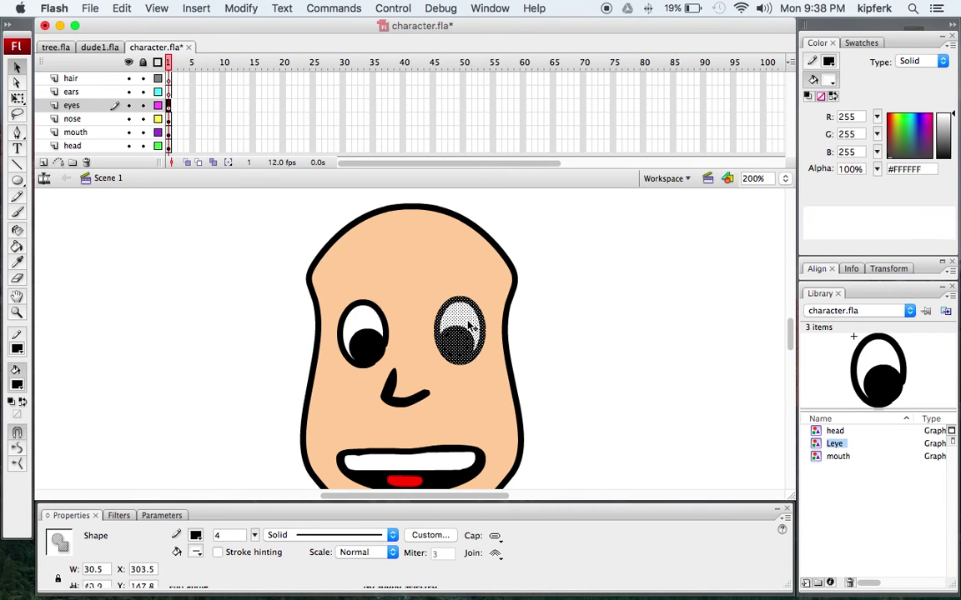
pyautogui.press('F8')
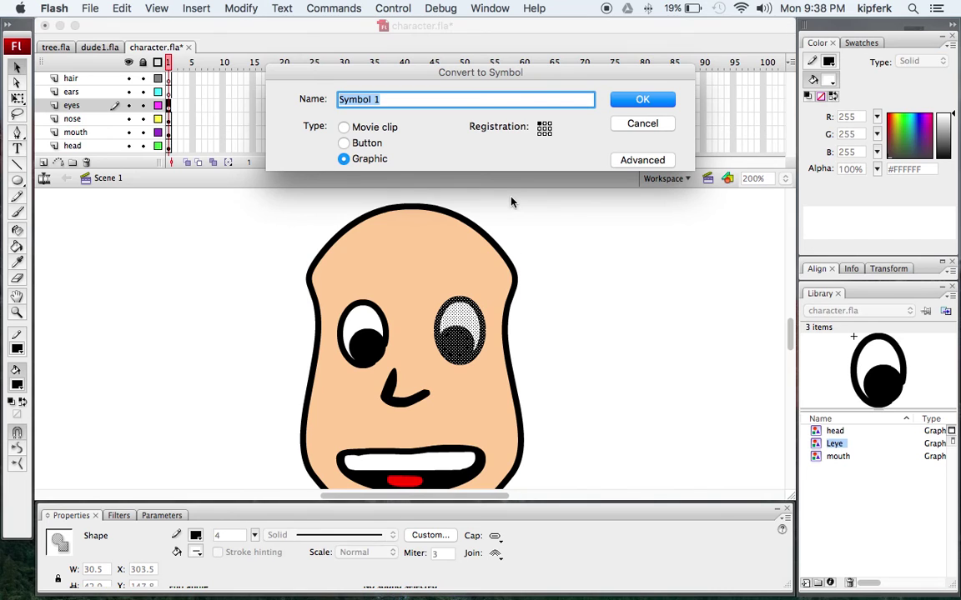
pyautogui.write('Reye')
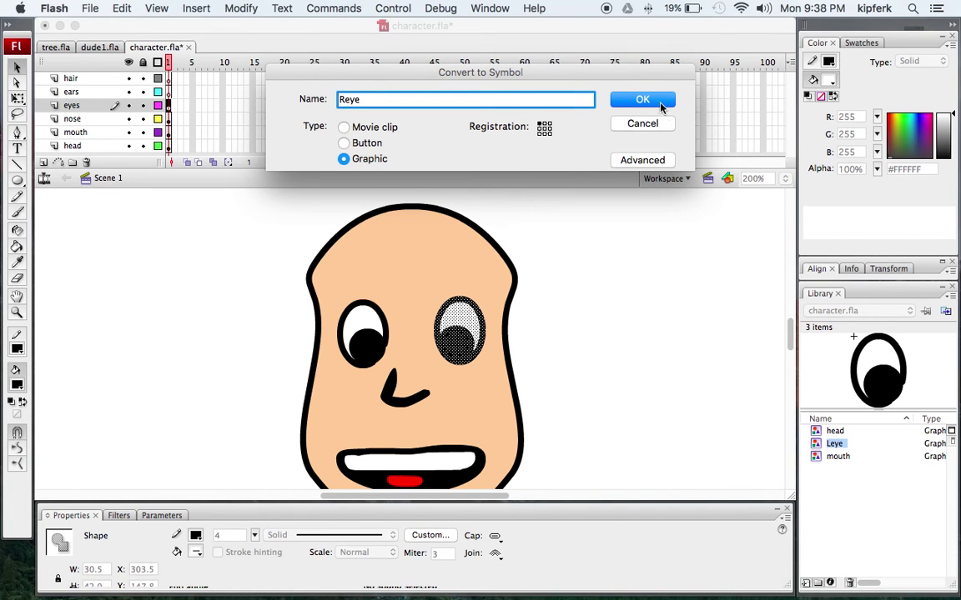
pyautogui.click(660, 99)
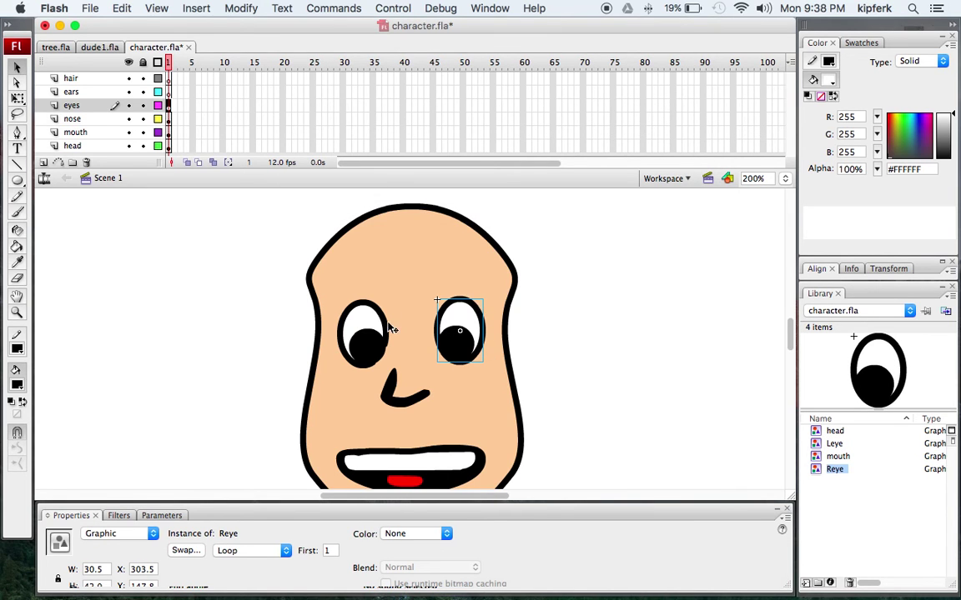
# Move the mouth slightly higher and check the right eye's position.
pyautogui.click(371, 342)
pyautogui.click(329, 367)
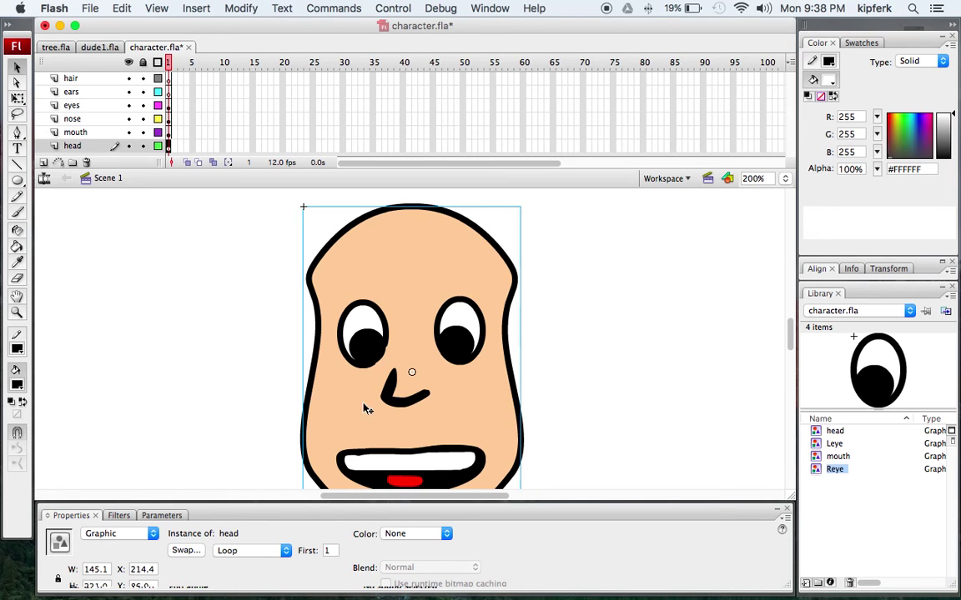
pyautogui.click(576, 408)
pyautogui.click(467, 461)
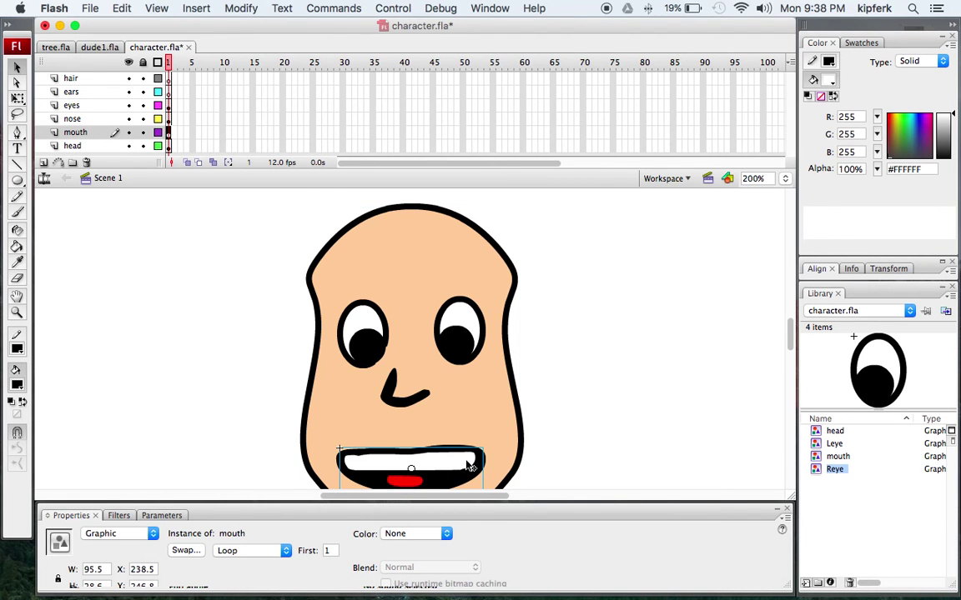
pyautogui.moveTo(471, 467)
pyautogui.mouseDown()
pyautogui.moveTo(454, 364)
pyautogui.moveTo(468, 459)
pyautogui.mouseUp()
pyautogui.click(566, 390)
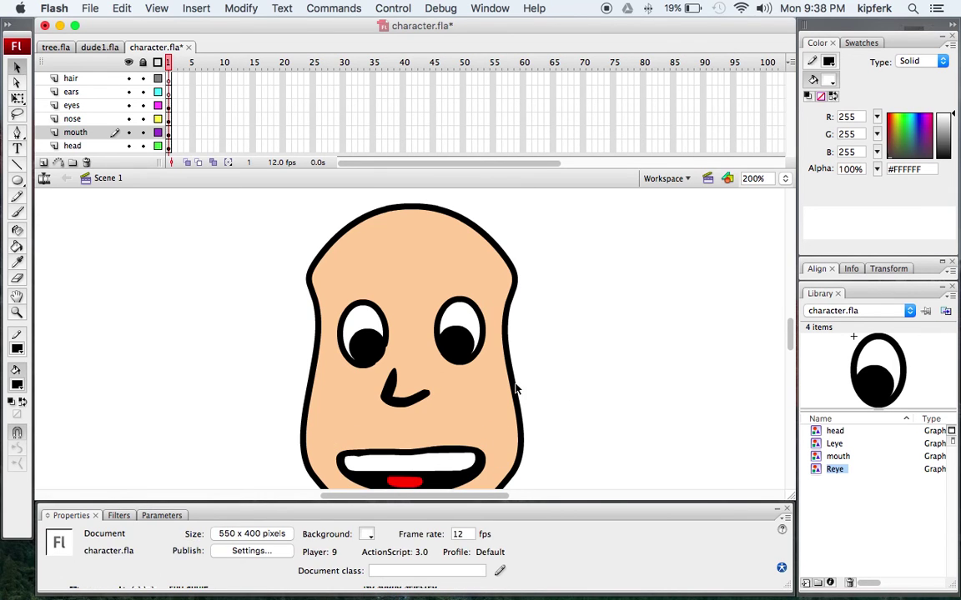
pyautogui.click(457, 343)
pyautogui.moveTo(457, 343)
pyautogui.mouseDown()
pyautogui.moveTo(541, 333)
pyautogui.moveTo(461, 326)
pyautogui.moveTo(457, 346)
pyautogui.mouseUp()
pyautogui.click(575, 326)
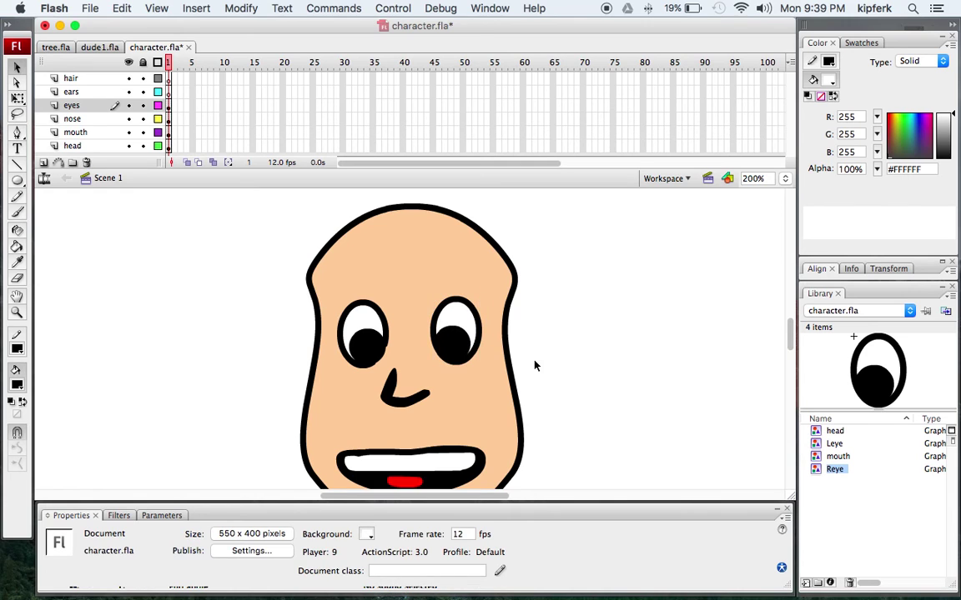
pyautogui.scroll(-2, 535, 365)
pyautogui.scroll(3, 535, 367)
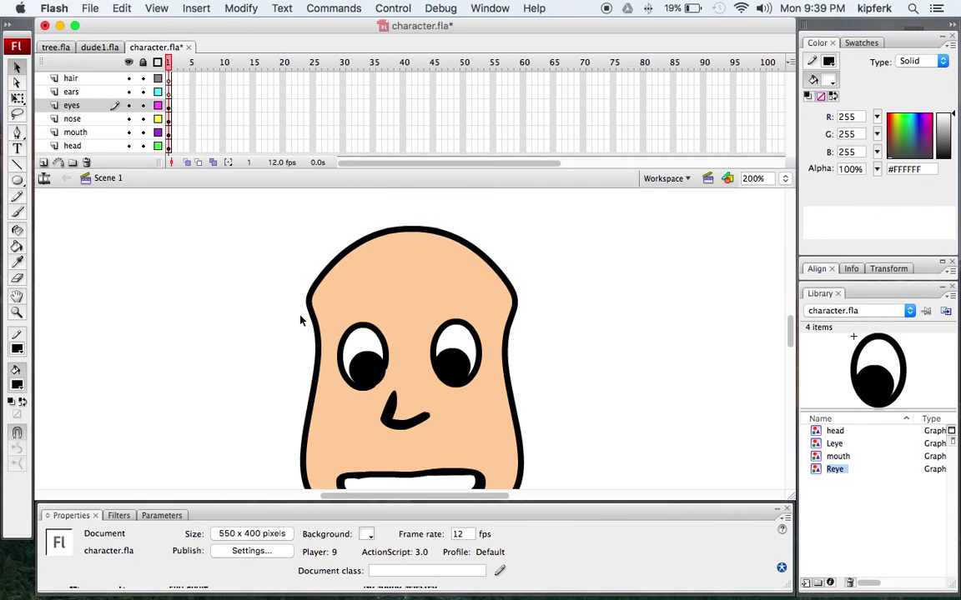
# Brush a left and a right ear beside the head on the ears layer.
pyautogui.click(168, 92)
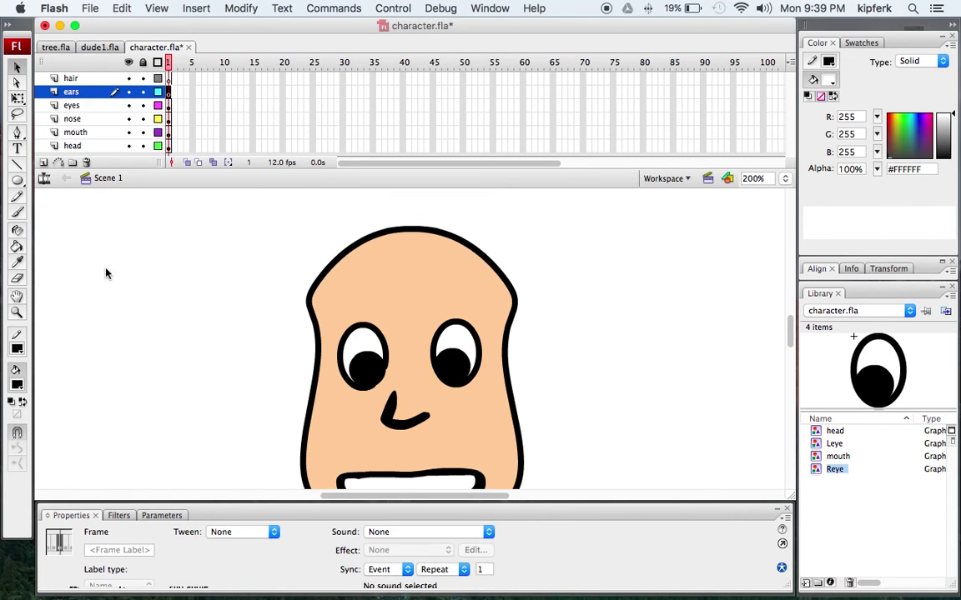
pyautogui.click(17, 214)
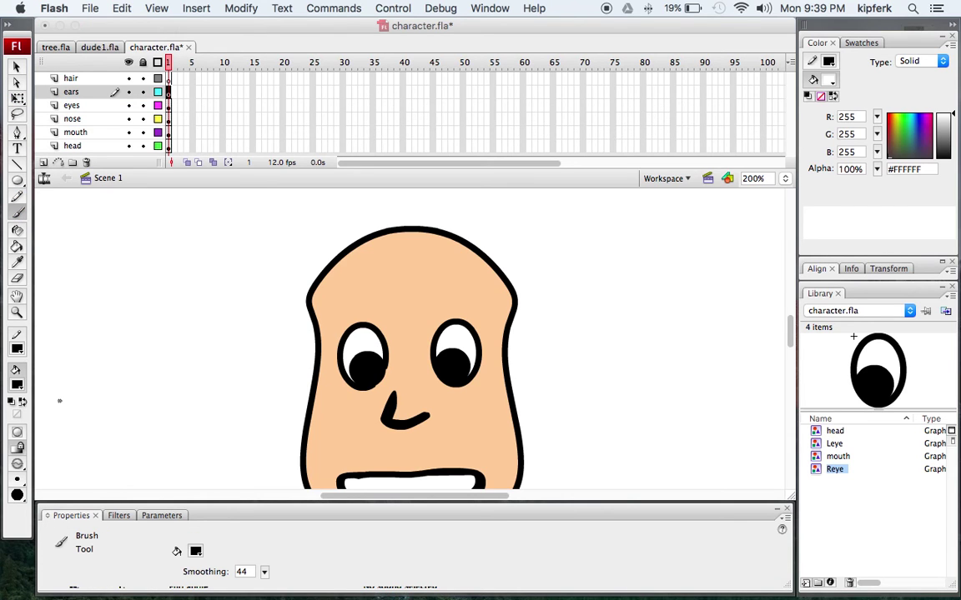
pyautogui.moveTo(315, 360)
pyautogui.mouseDown()
pyautogui.moveTo(298, 360)
pyautogui.moveTo(291, 379)
pyautogui.moveTo(293, 408)
pyautogui.moveTo(308, 413)
pyautogui.mouseUp()
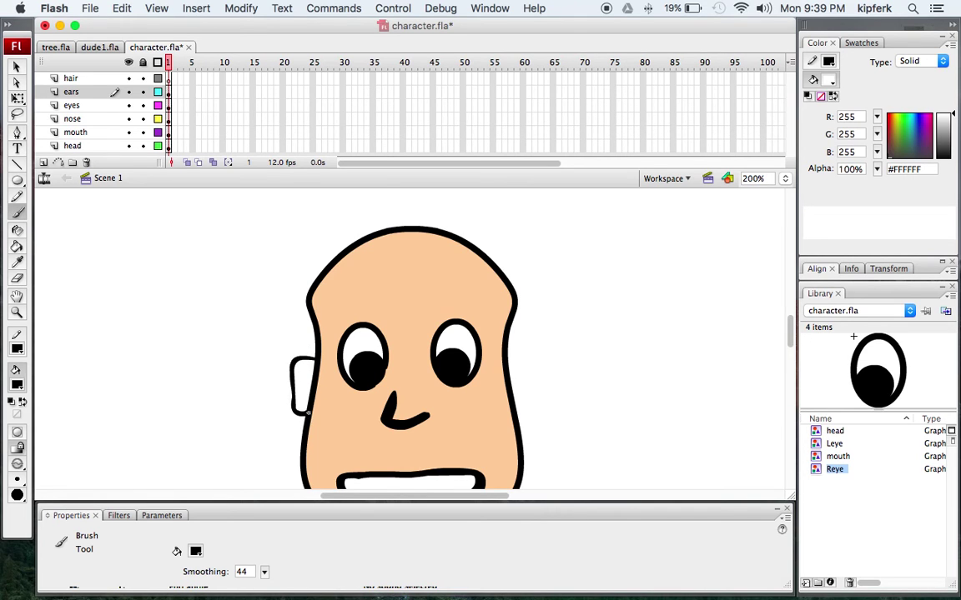
pyautogui.moveTo(508, 348)
pyautogui.mouseDown()
pyautogui.moveTo(527, 369)
pyautogui.moveTo(514, 407)
pyautogui.mouseUp()
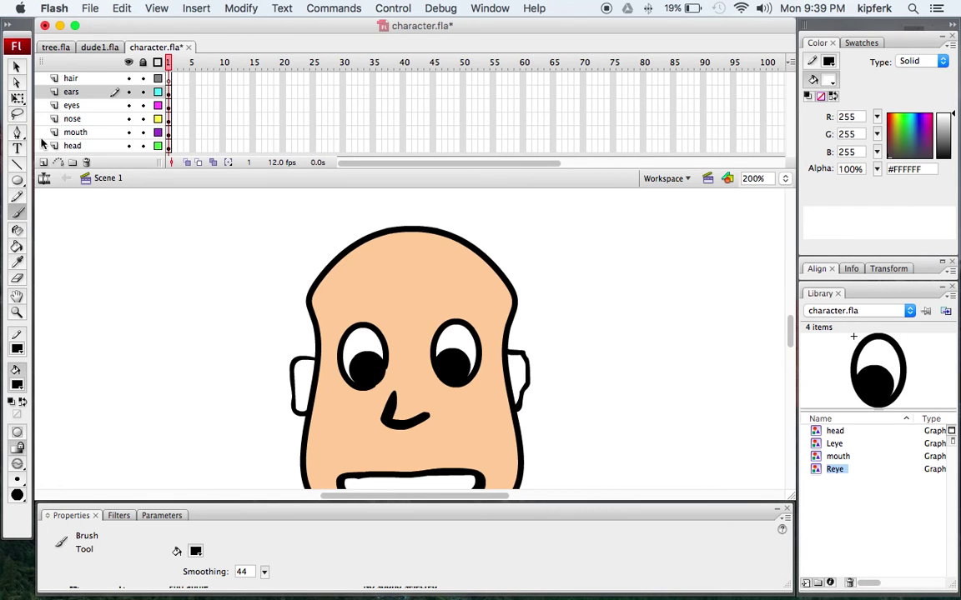
# Convert both ear strokes into a symbol named ears and open it for editing.
pyautogui.click(16, 67)
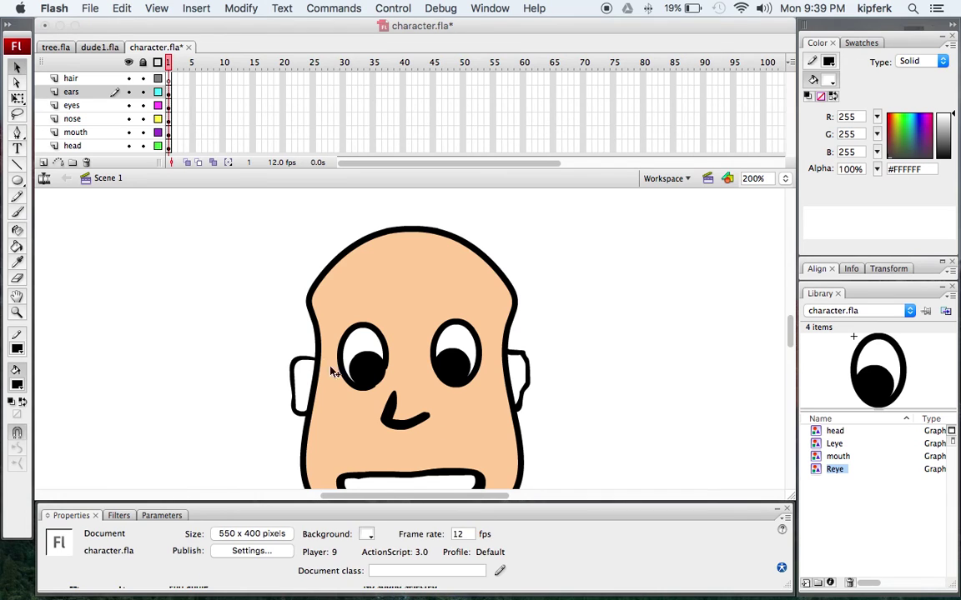
pyautogui.moveTo(273, 327); pyautogui.dragTo(323, 421)
pyautogui.keyDown('shift'); pyautogui.click(522, 357); pyautogui.keyUp('shift')
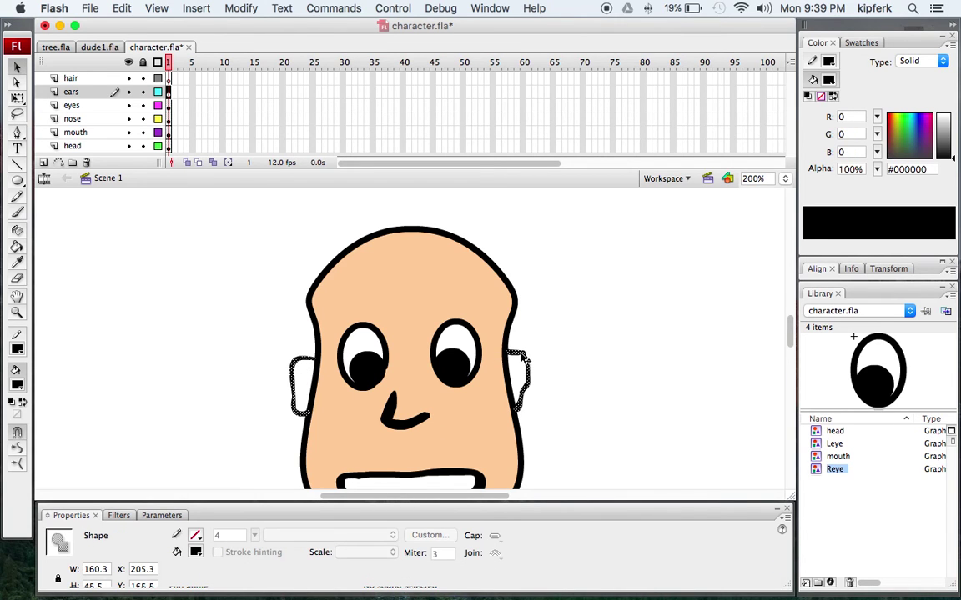
pyautogui.press('F8')
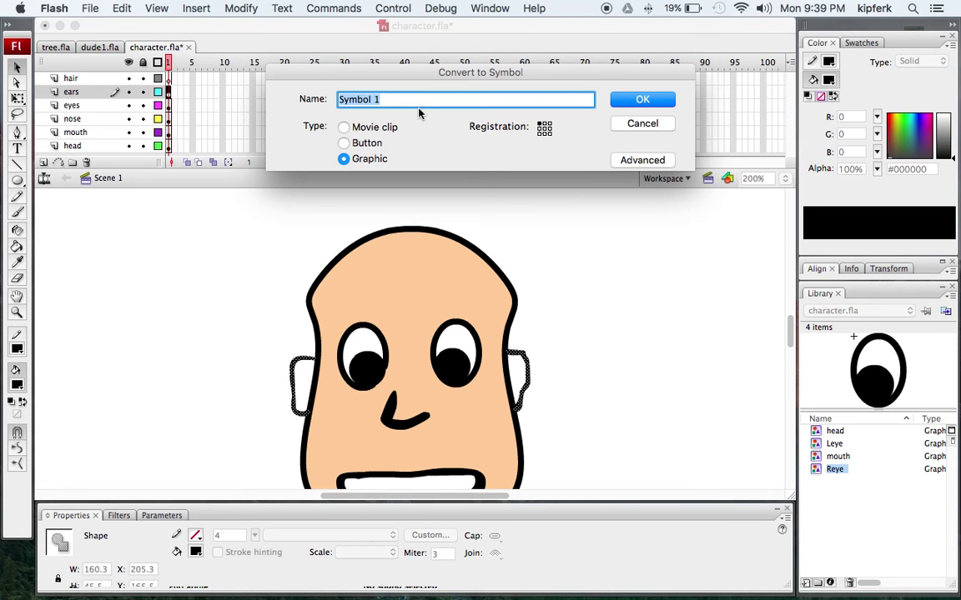
pyautogui.write('ears')
pyautogui.press('Return')
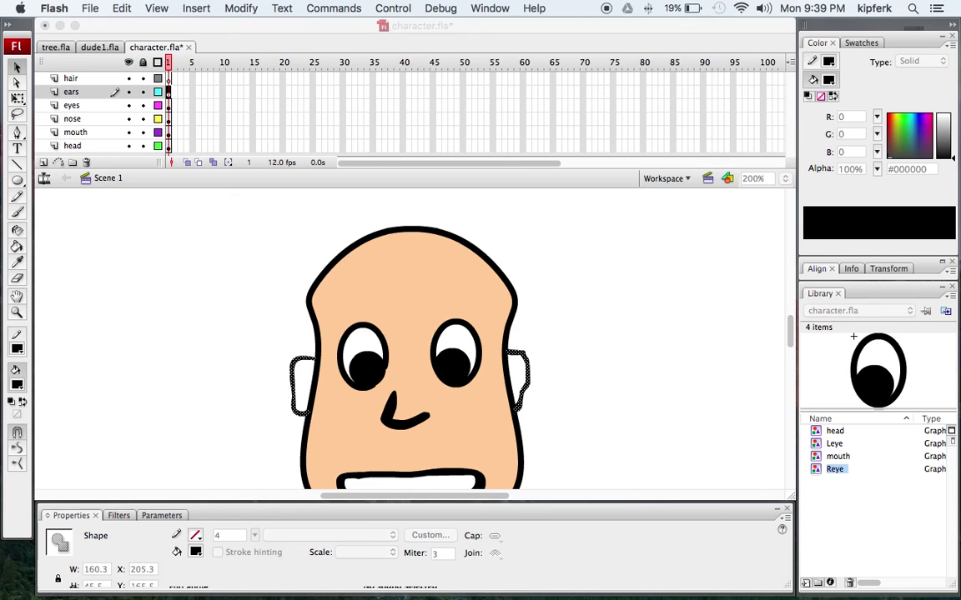
pyautogui.doubleClick(302, 363)
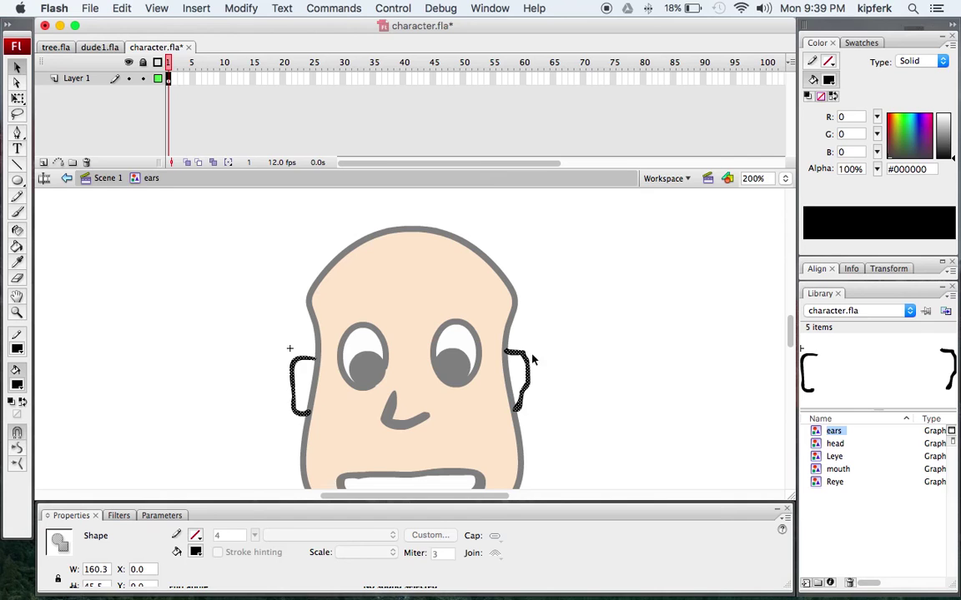
# Return to Scene 1 and reopen the ears symbol for editing.
pyautogui.click(575, 322)
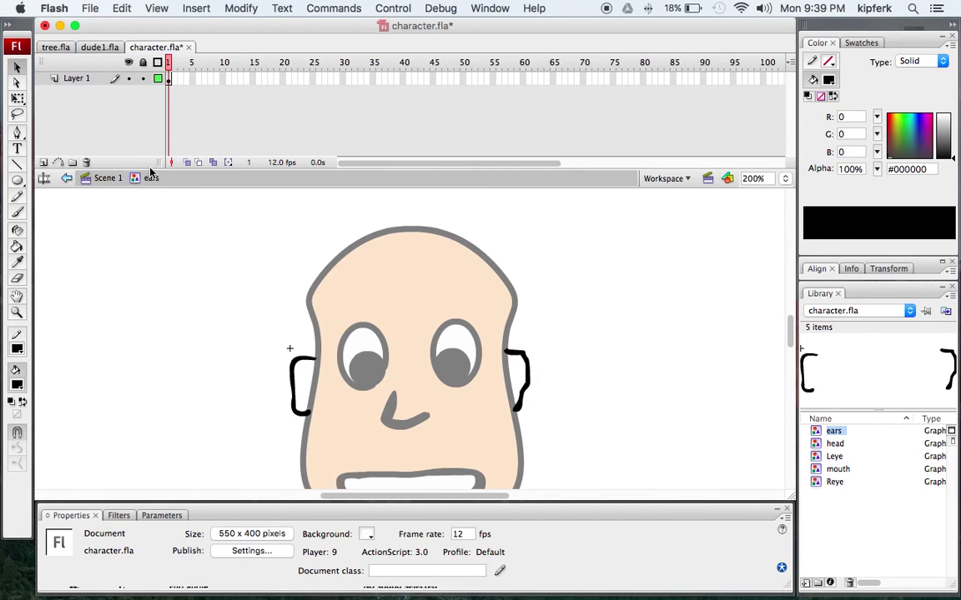
pyautogui.click(116, 179)
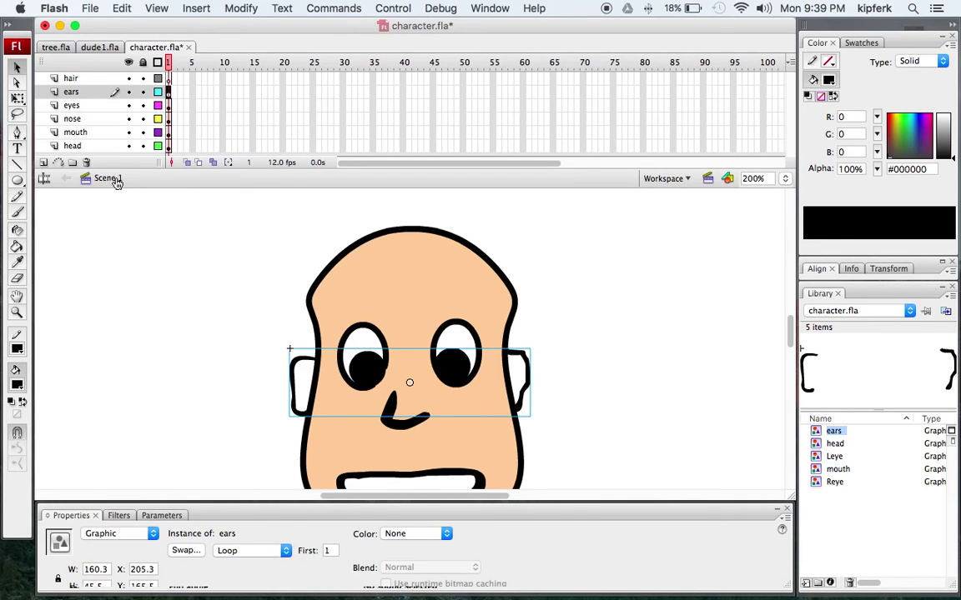
pyautogui.click(250, 342)
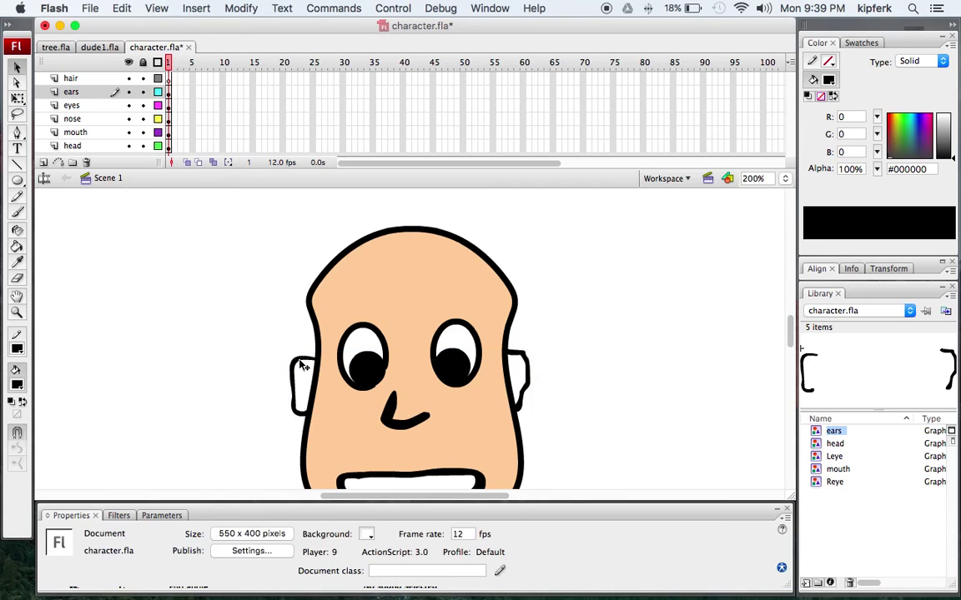
pyautogui.click(302, 365)
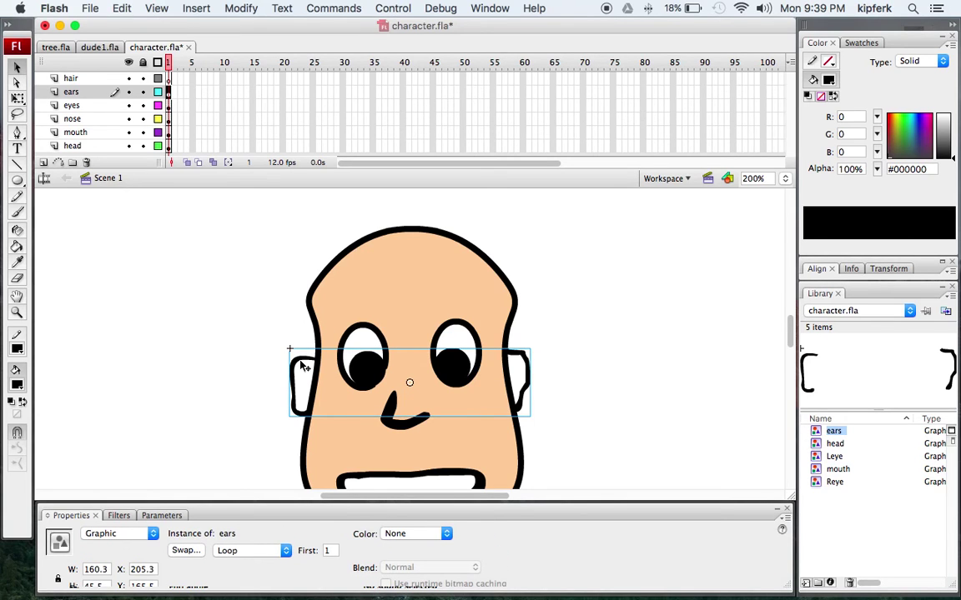
pyautogui.doubleClick(303, 365)
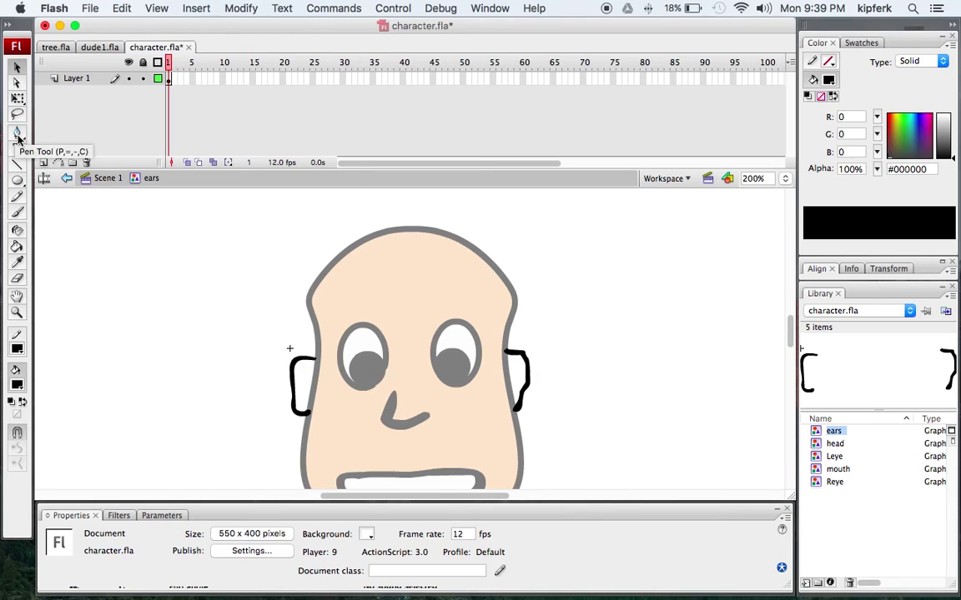
# Brush along each ear's inner side to close both outlines, then return to Scene 1.
pyautogui.click(17, 214)
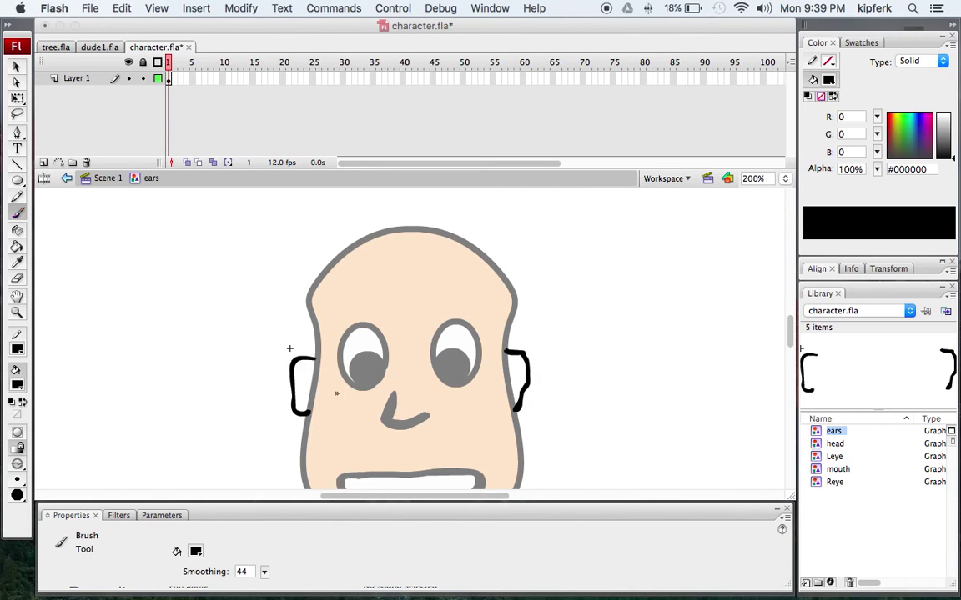
pyautogui.moveTo(317, 360); pyautogui.dragTo(306, 408)
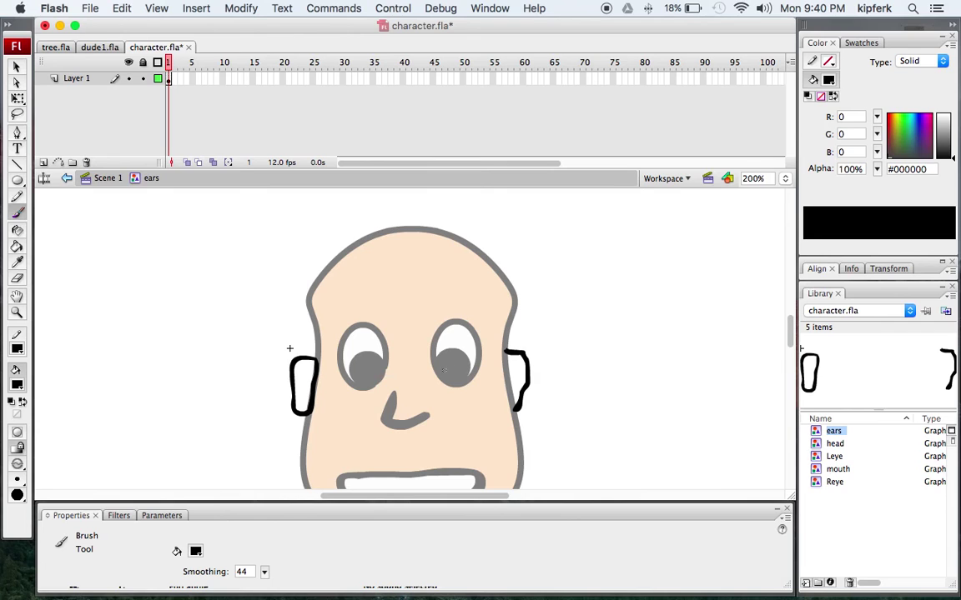
pyautogui.moveTo(507, 351); pyautogui.dragTo(510, 409)
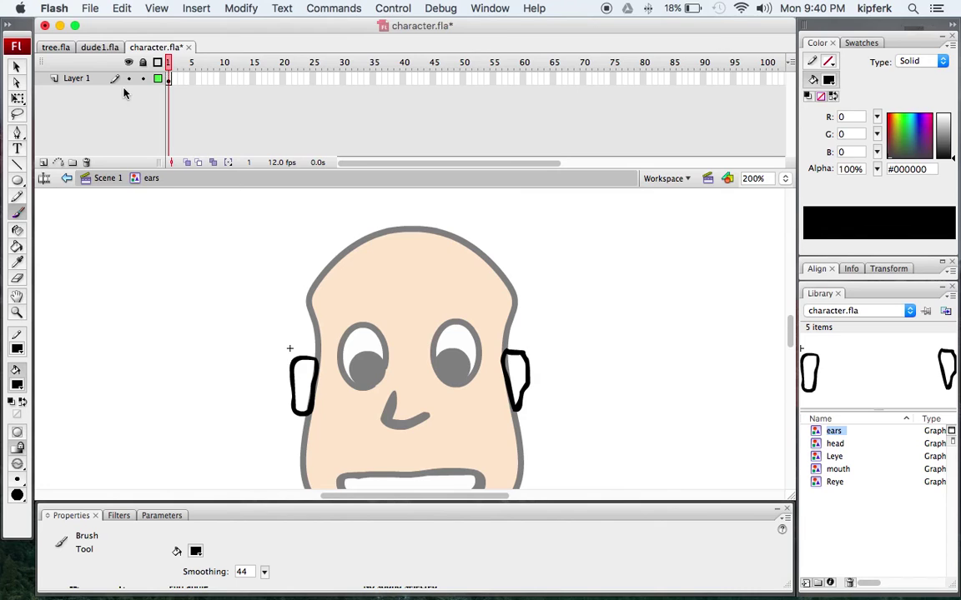
pyautogui.click(109, 178)
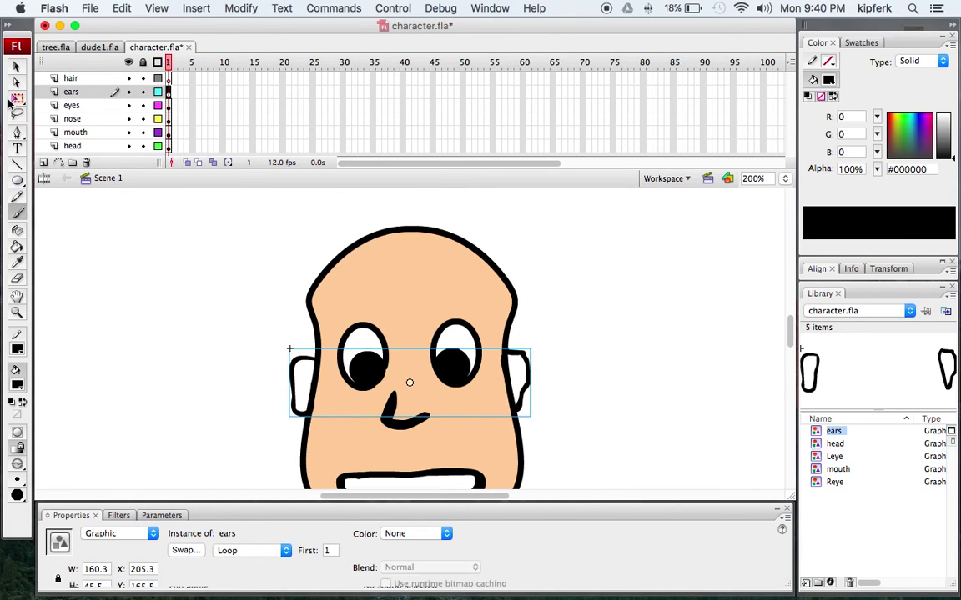
# Lock the head layer and sample the peach skin colour from inside the head symbol.
pyautogui.click(17, 262)
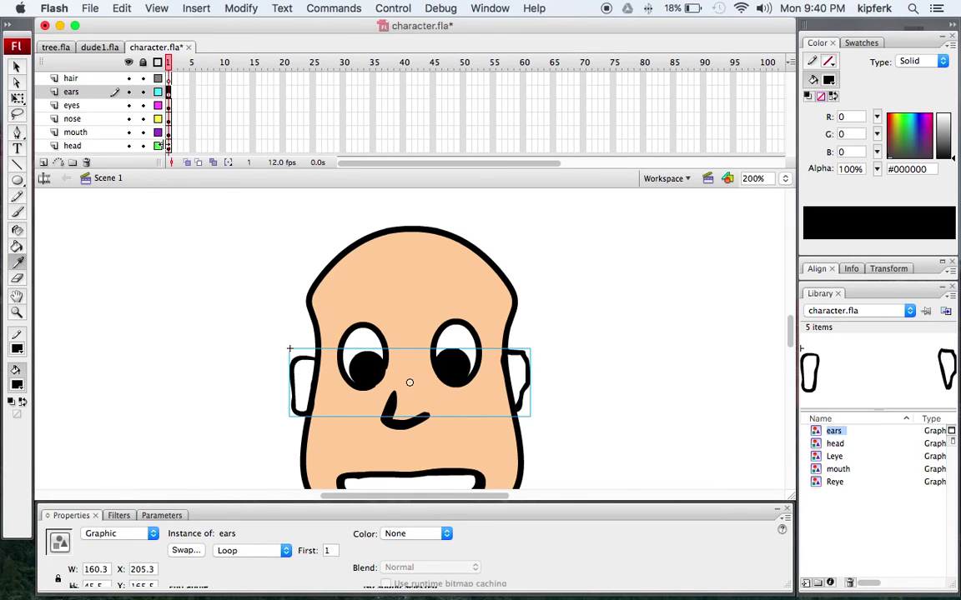
pyautogui.click(16, 66)
pyautogui.click(231, 302)
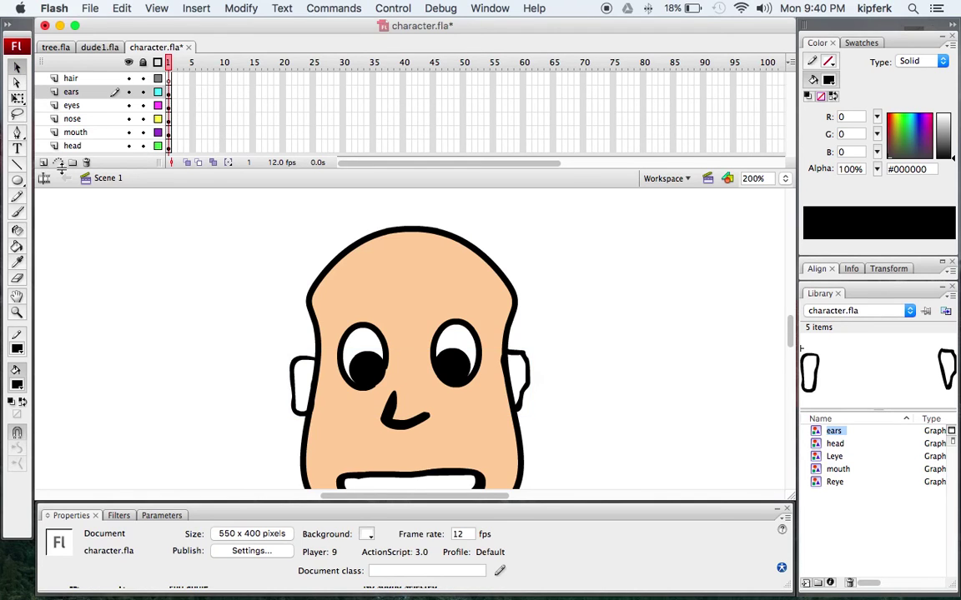
pyautogui.click(18, 264)
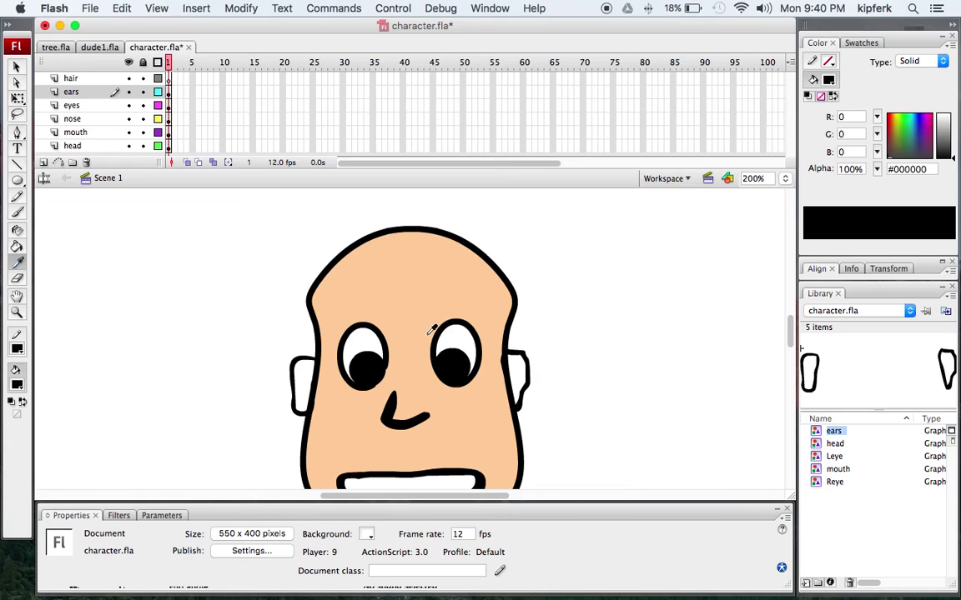
pyautogui.click(142, 147)
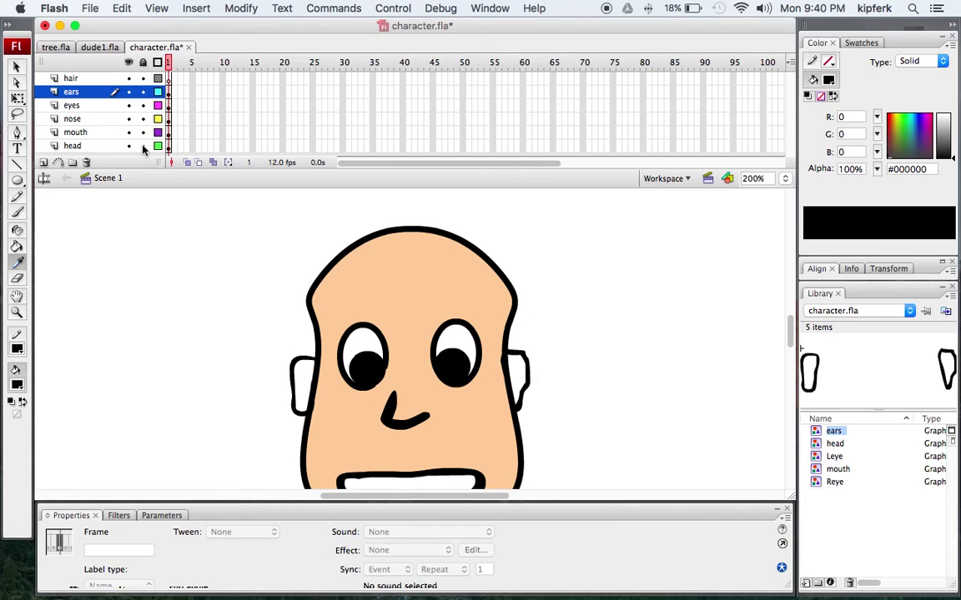
pyautogui.click(407, 274)
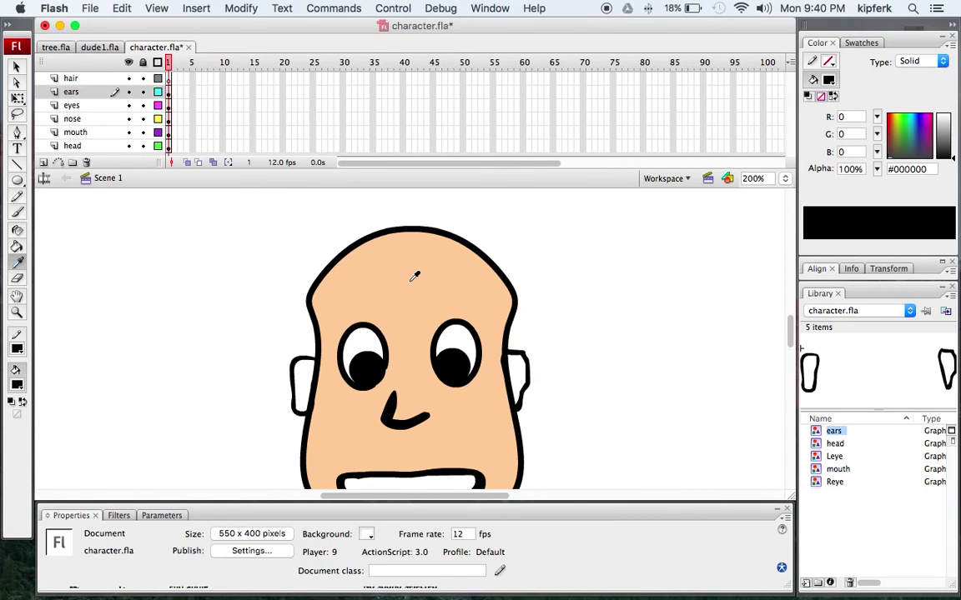
pyautogui.press('v')
pyautogui.click(379, 269)
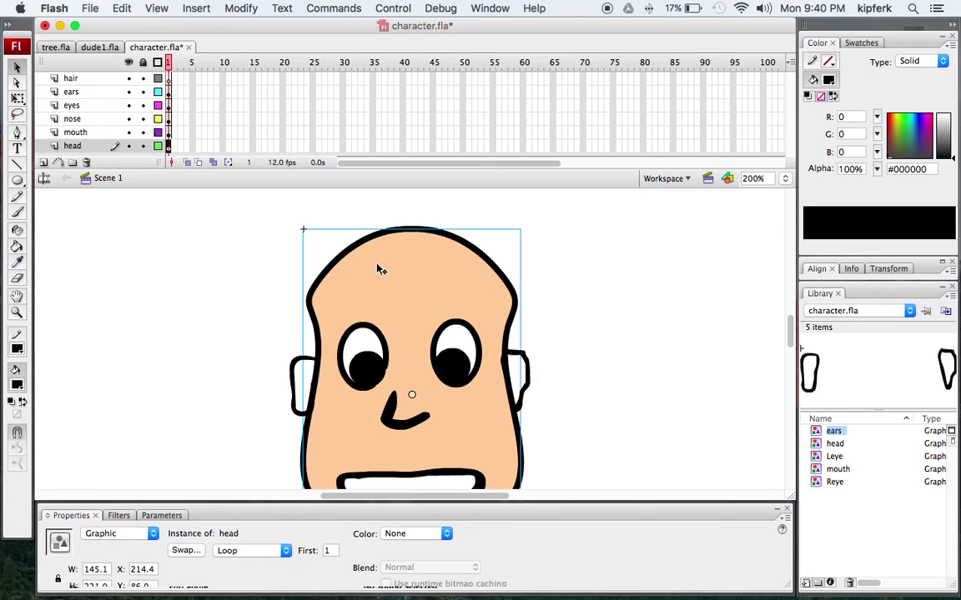
pyautogui.doubleClick(397, 274)
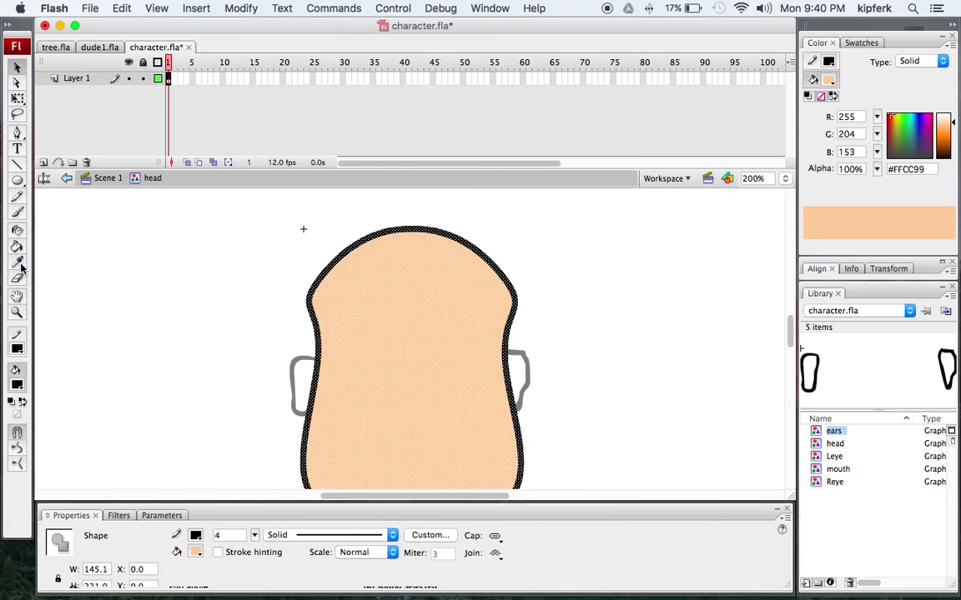
pyautogui.click(17, 264)
pyautogui.click(417, 281)
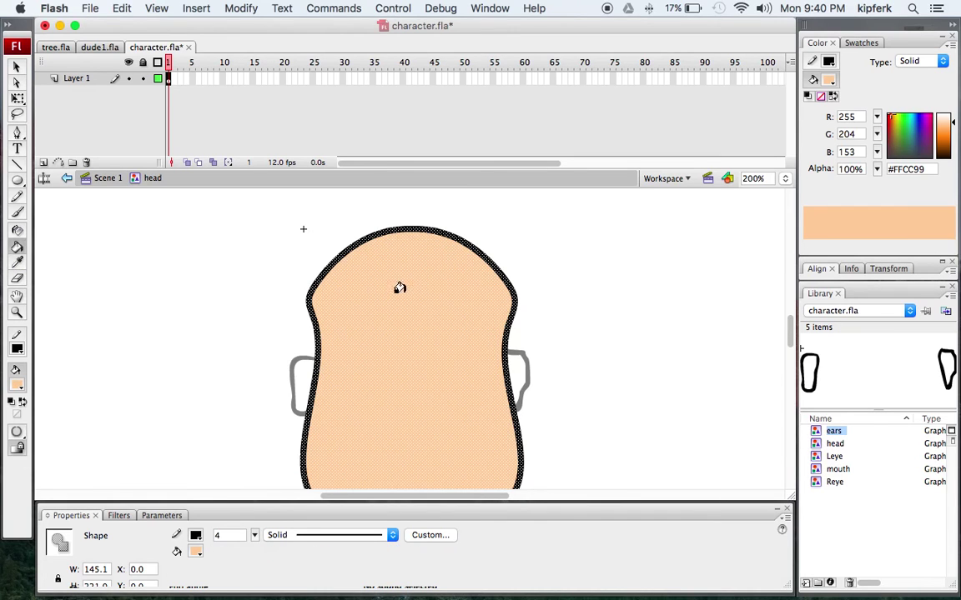
pyautogui.click(96, 180)
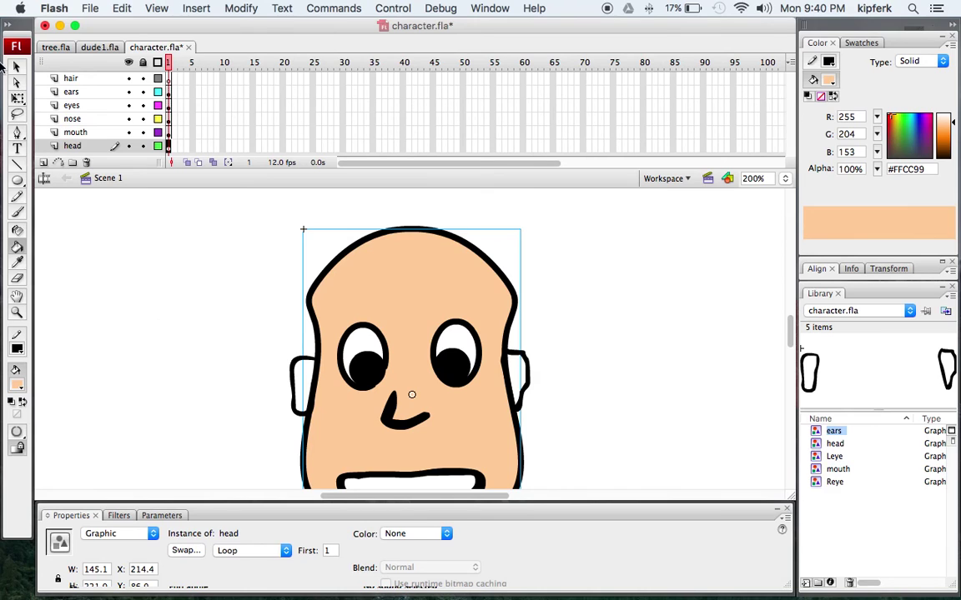
# Fill both ears with peach #FFCC99 inside the ears symbol and return to Scene 1.
pyautogui.click(16, 67)
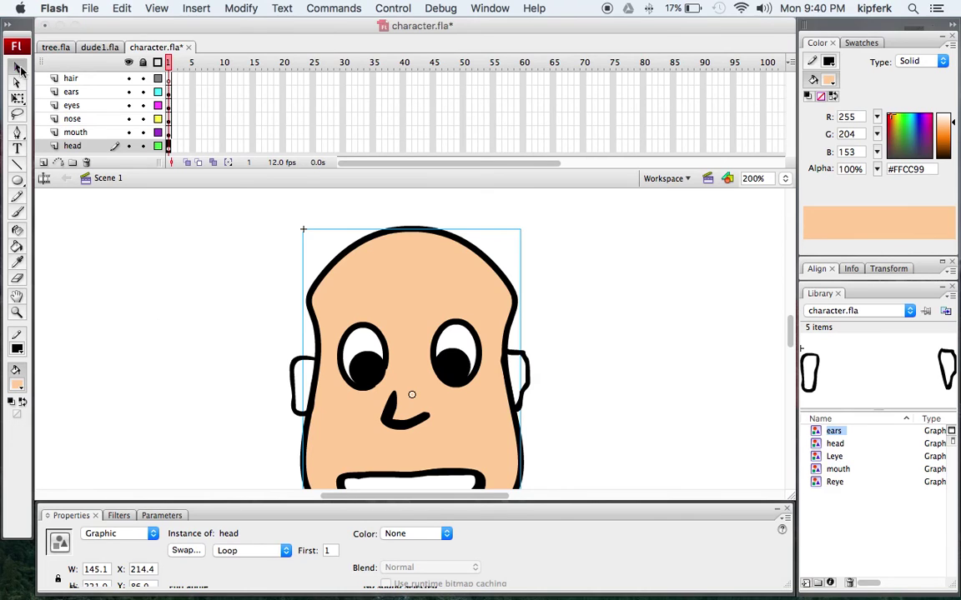
pyautogui.click(296, 372)
pyautogui.doubleClick(295, 372)
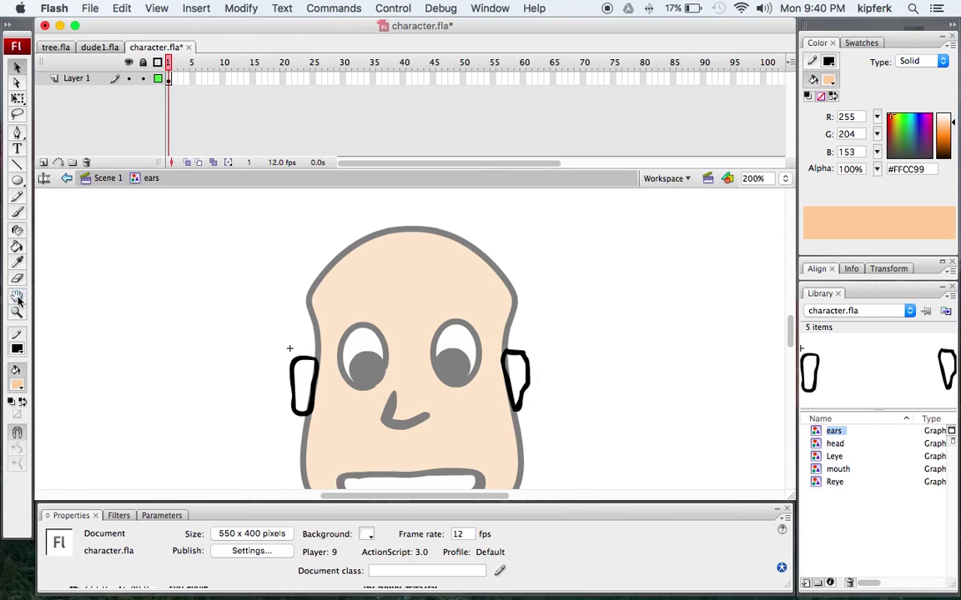
pyautogui.click(18, 250)
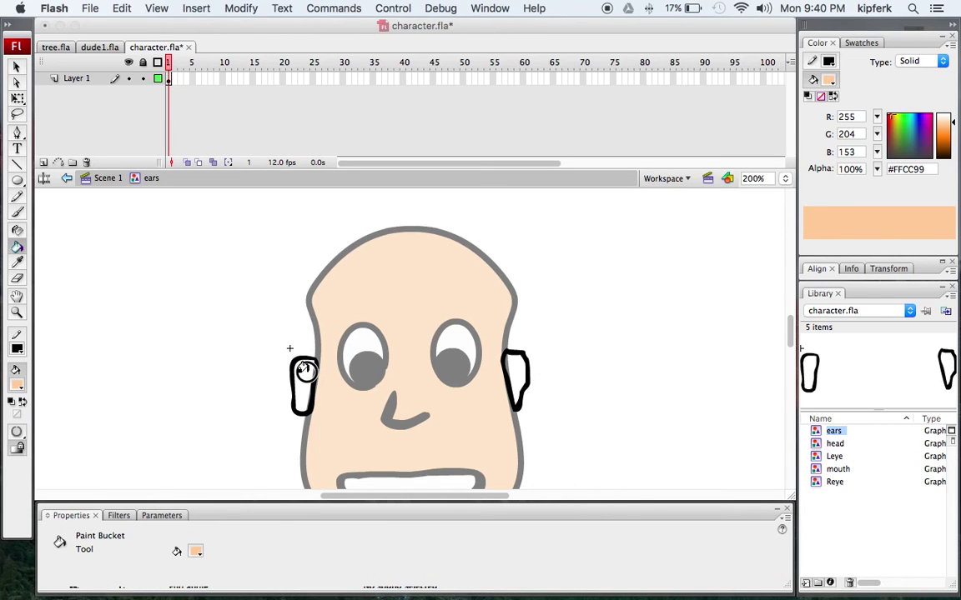
pyautogui.click(303, 379)
pyautogui.click(514, 367)
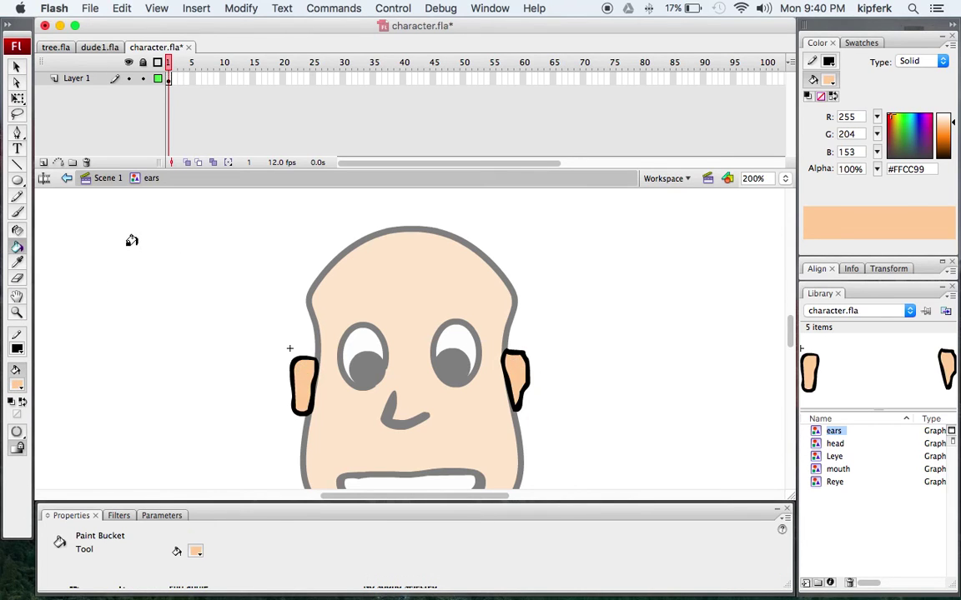
pyautogui.click(107, 180)
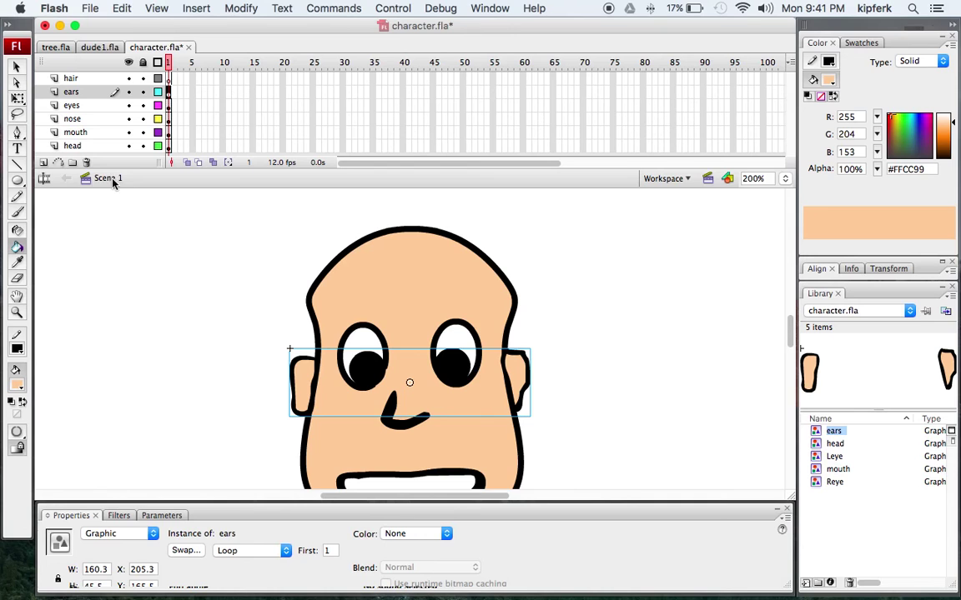
pyautogui.click(16, 65)
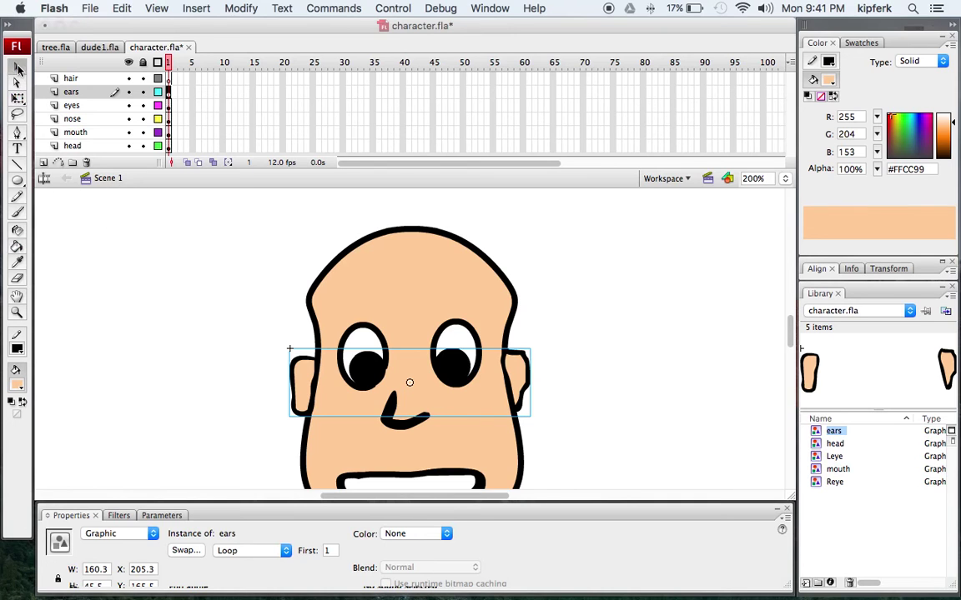
# On the hair layer, zoom to 200% and set the brush fill to brown #996633.
pyautogui.click(233, 324)
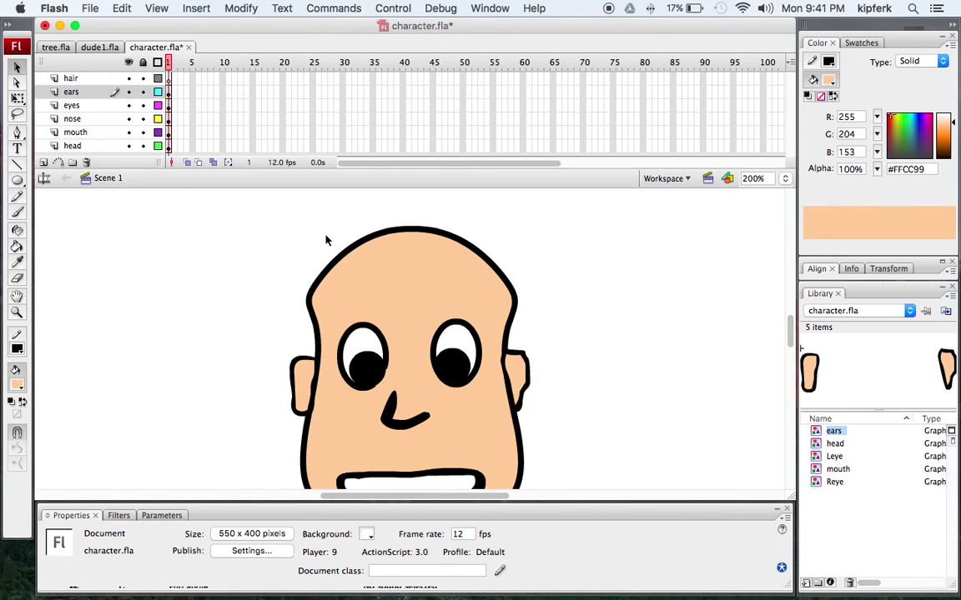
pyautogui.click(169, 79)
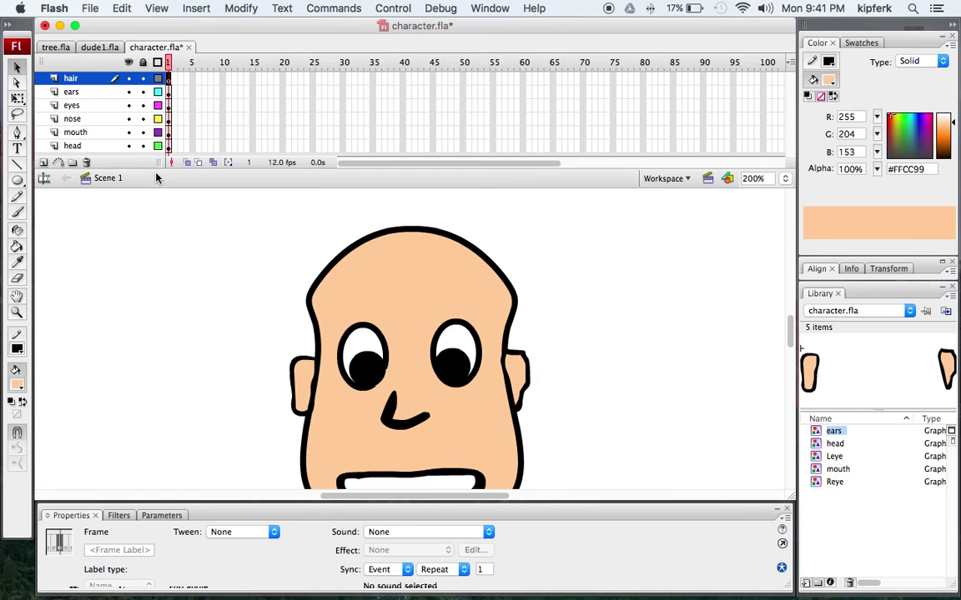
pyautogui.press('z')
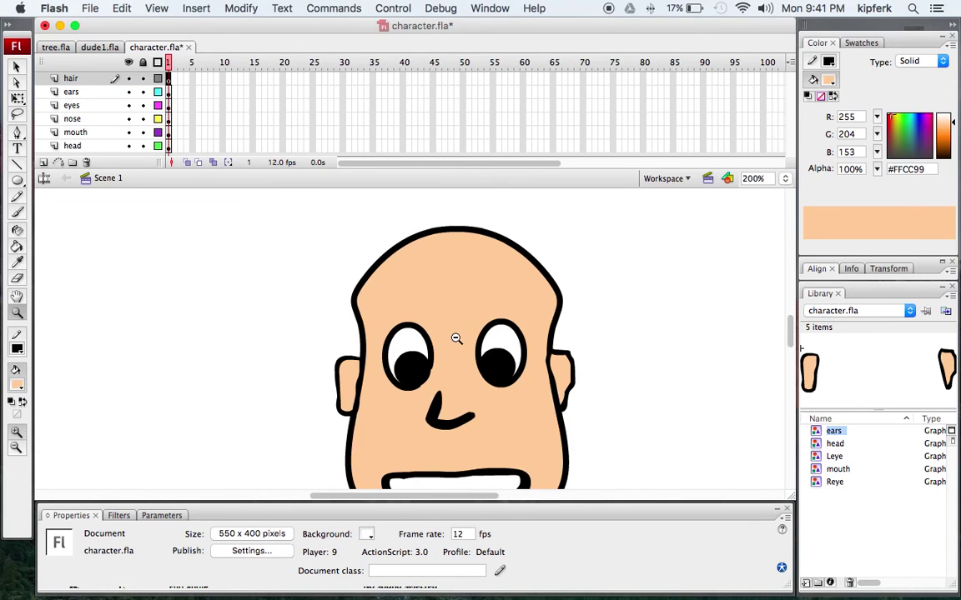
pyautogui.keyDown('alt'); pyautogui.click(408, 303); pyautogui.keyUp('alt')
pyautogui.click(407, 367)
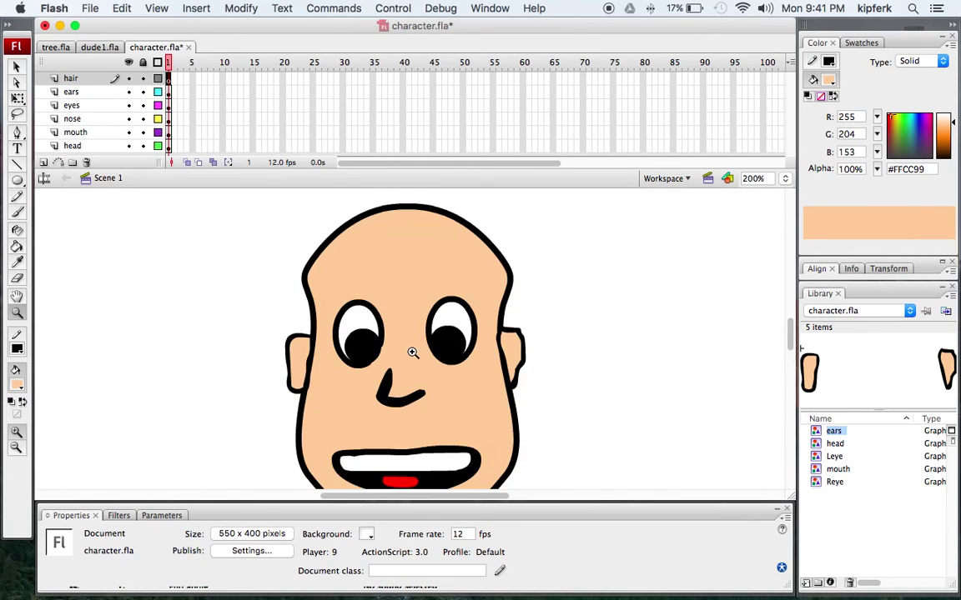
pyautogui.scroll(5, 414, 351)
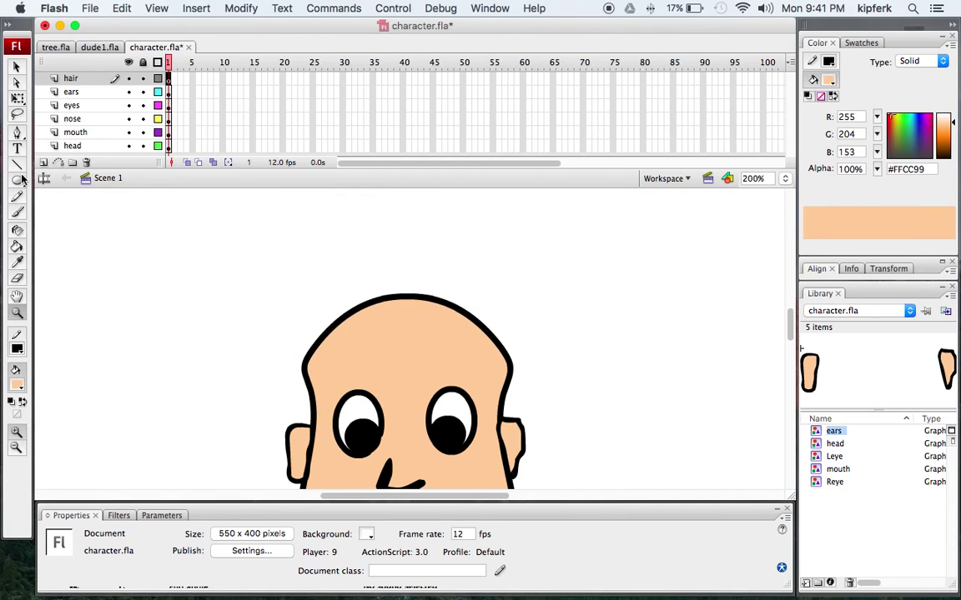
pyautogui.click(17, 211)
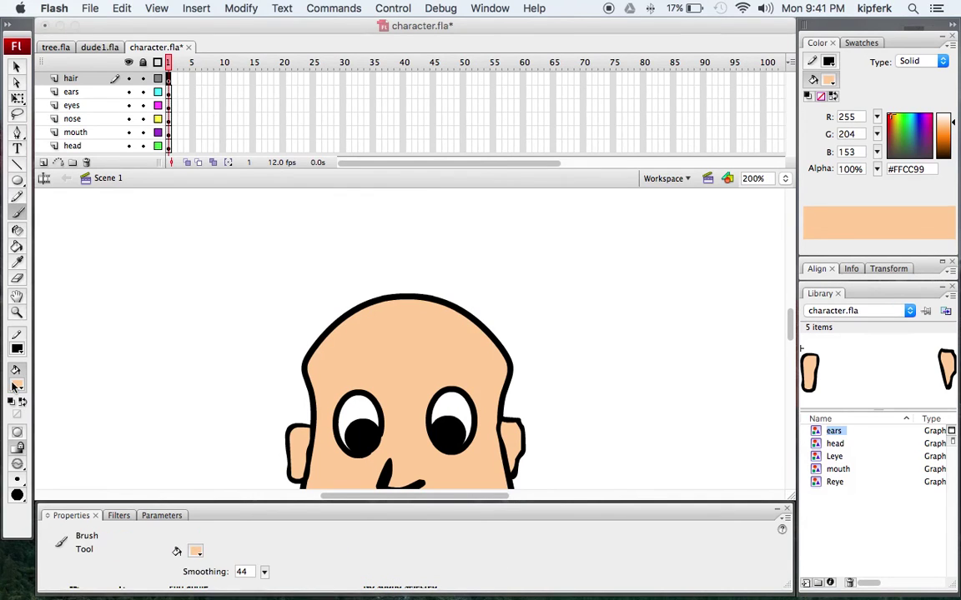
pyautogui.click(16, 384)
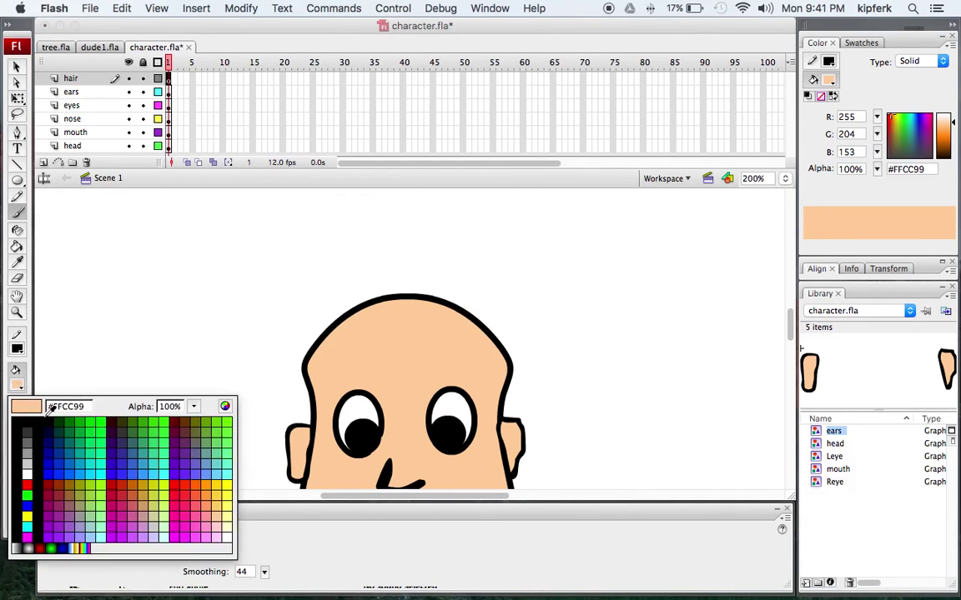
pyautogui.click(74, 492)
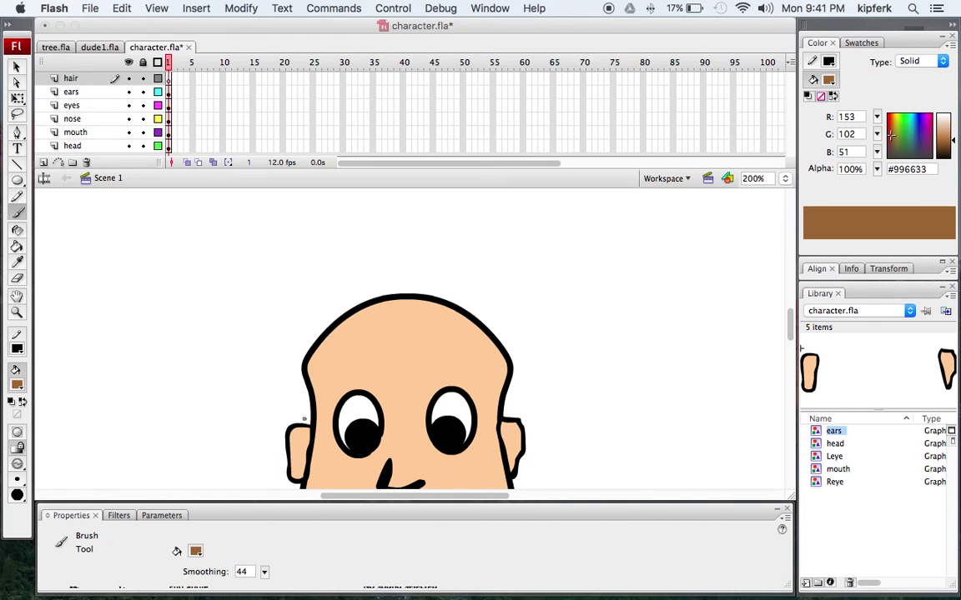
# Brush a wavy brown hair outline around the top of the head, closing the top gap.
pyautogui.moveTo(307, 419)
pyautogui.mouseDown()
pyautogui.moveTo(311, 443)
pyautogui.moveTo(331, 347)
pyautogui.moveTo(371, 334)
pyautogui.moveTo(424, 333)
pyautogui.moveTo(491, 364)
pyautogui.moveTo(505, 398)
pyautogui.moveTo(495, 431)
pyautogui.moveTo(519, 361)
pyautogui.moveTo(502, 322)
pyautogui.moveTo(469, 298)
pyautogui.moveTo(427, 281)
pyautogui.moveTo(369, 283)
pyautogui.moveTo(316, 326)
pyautogui.moveTo(296, 368)
pyautogui.moveTo(310, 429)
pyautogui.mouseUp()
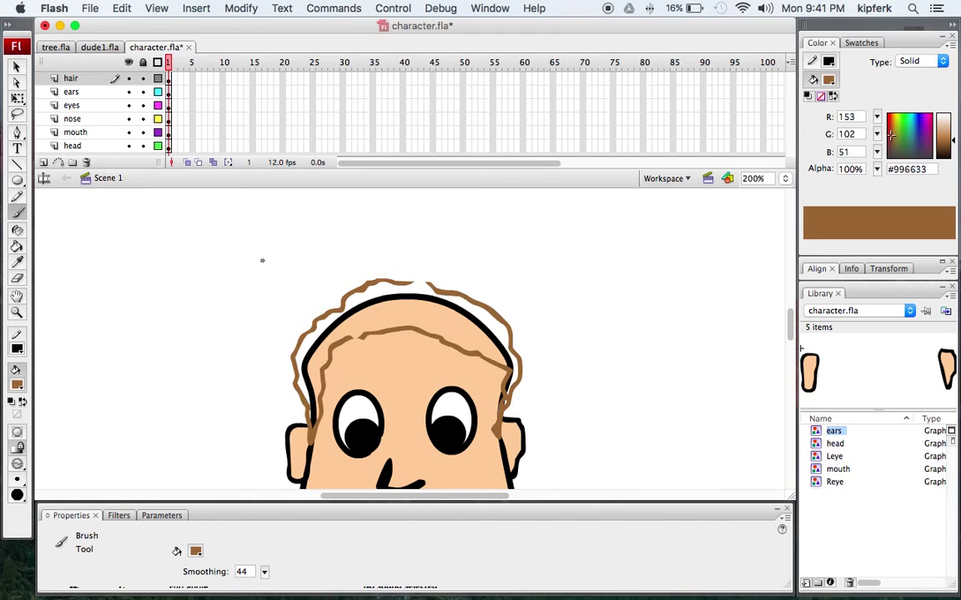
pyautogui.moveTo(410, 282)
pyautogui.mouseDown()
pyautogui.moveTo(412, 274)
pyautogui.moveTo(431, 281)
pyautogui.mouseUp()
pyautogui.scroll(2, 487, 343)
pyautogui.scroll(-6, 464, 353)
# Fill the hair outline with brown #996633 and zoom out to 100% to view the face.
pyautogui.click(17, 245)
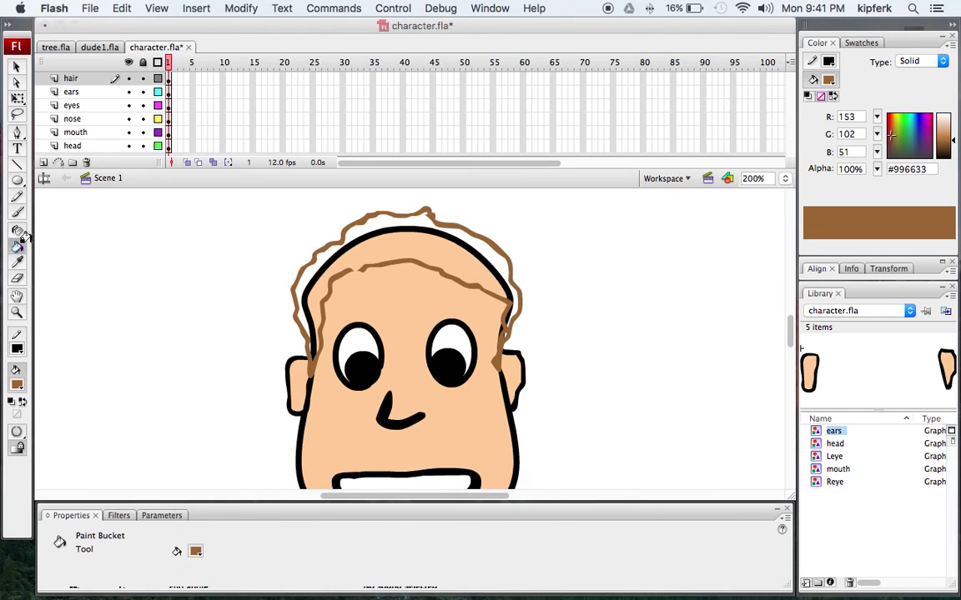
pyautogui.click(372, 222)
pyautogui.click(16, 211)
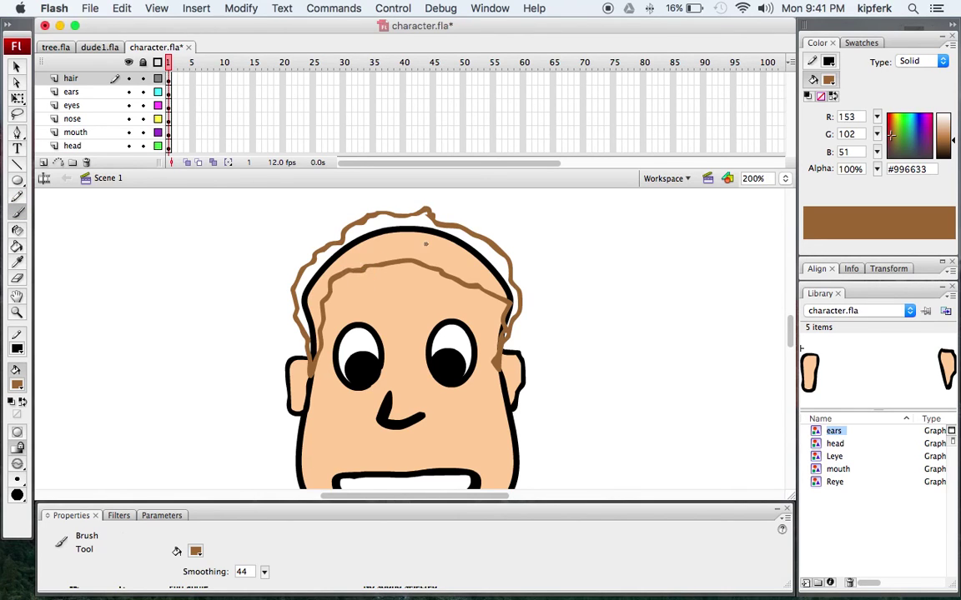
pyautogui.click(17, 246)
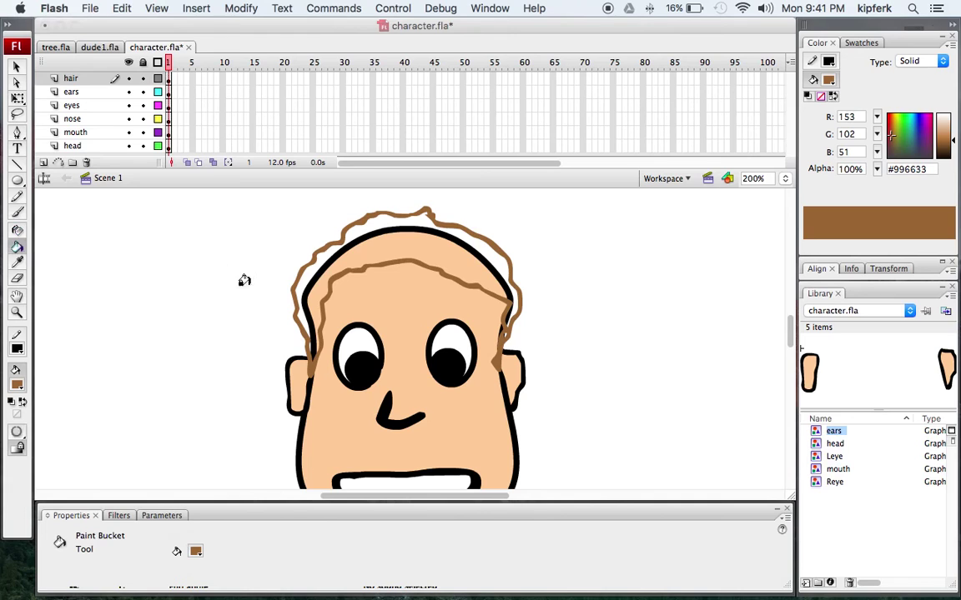
pyautogui.click(302, 273)
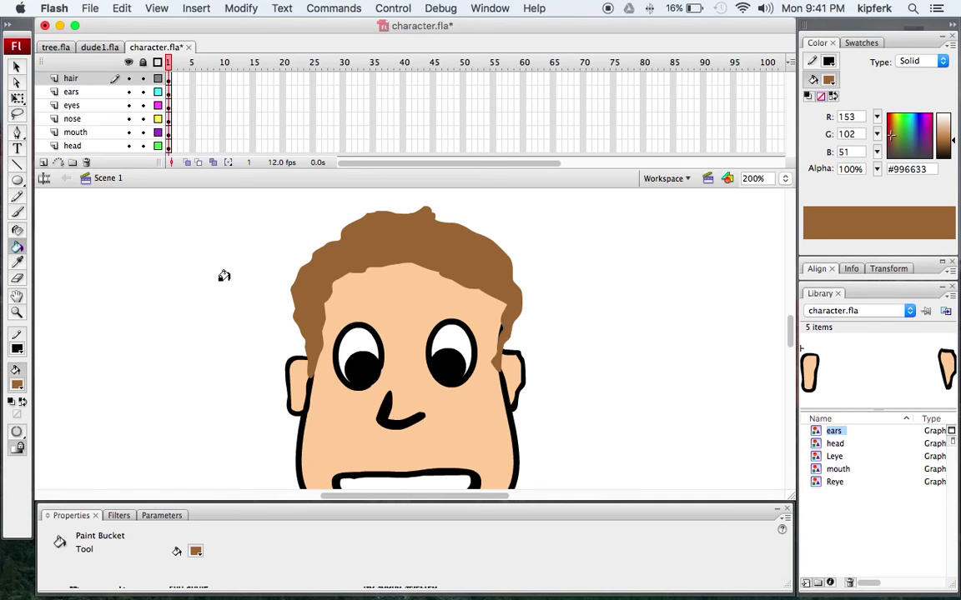
pyautogui.press('z')
pyautogui.keyDown('alt'); pyautogui.click(381, 319); pyautogui.keyUp('alt')
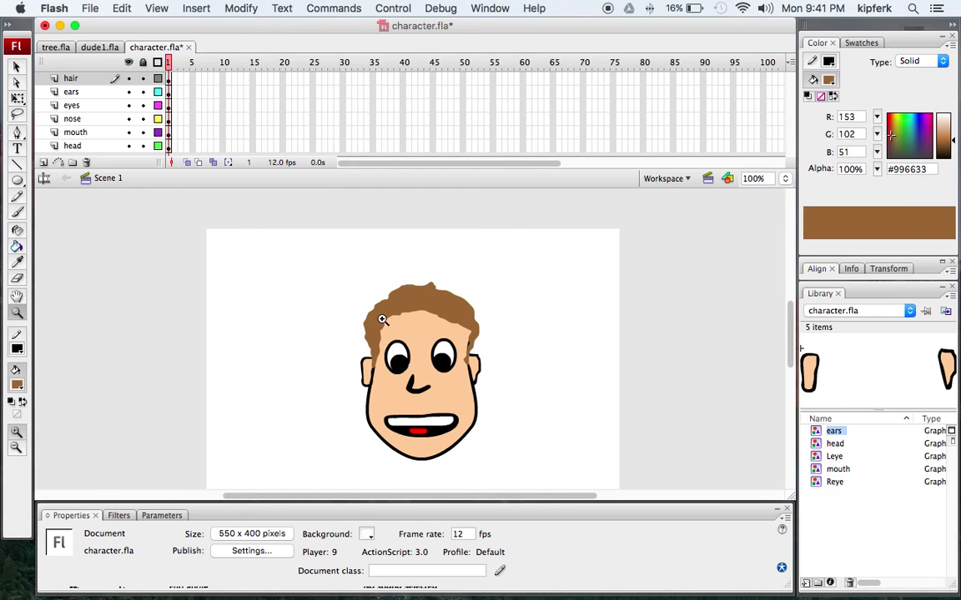
pyautogui.press('v')
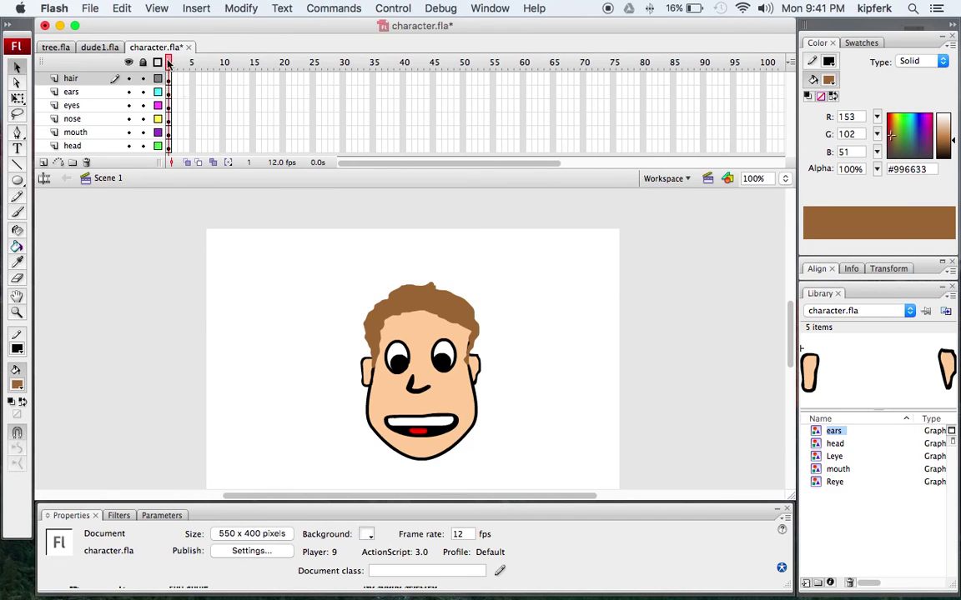
pyautogui.click(171, 79)
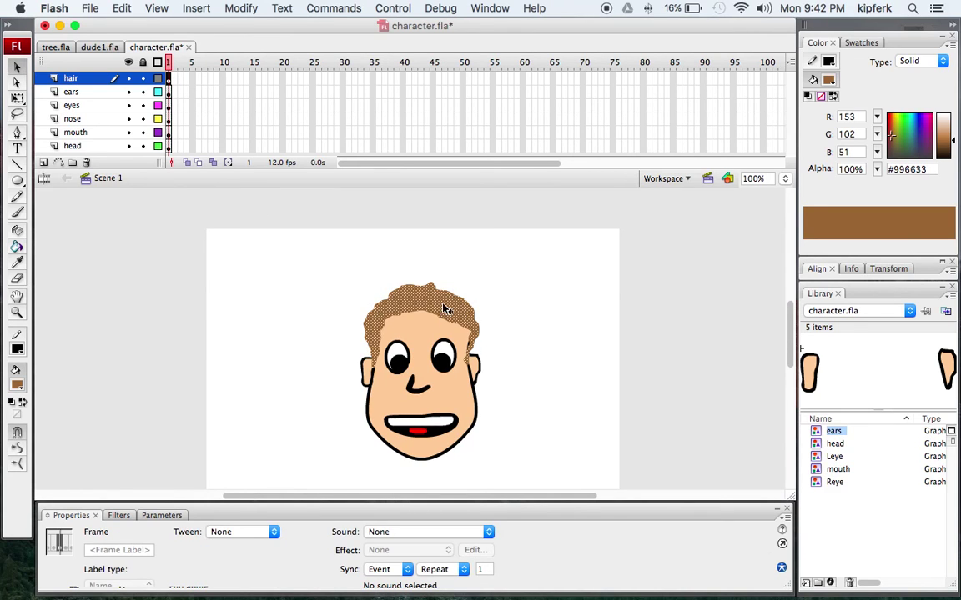
# Convert the hair into a Graphic symbol named 'hair', then select the head artwork via its layer.
pyautogui.click(193, 9)
pyautogui.moveTo(229, 8)
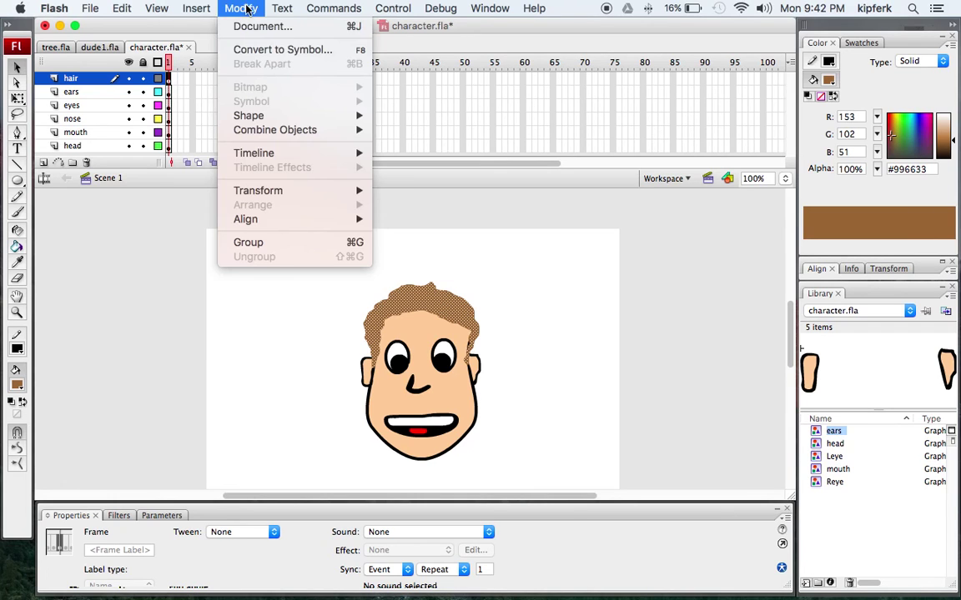
pyautogui.click(263, 51)
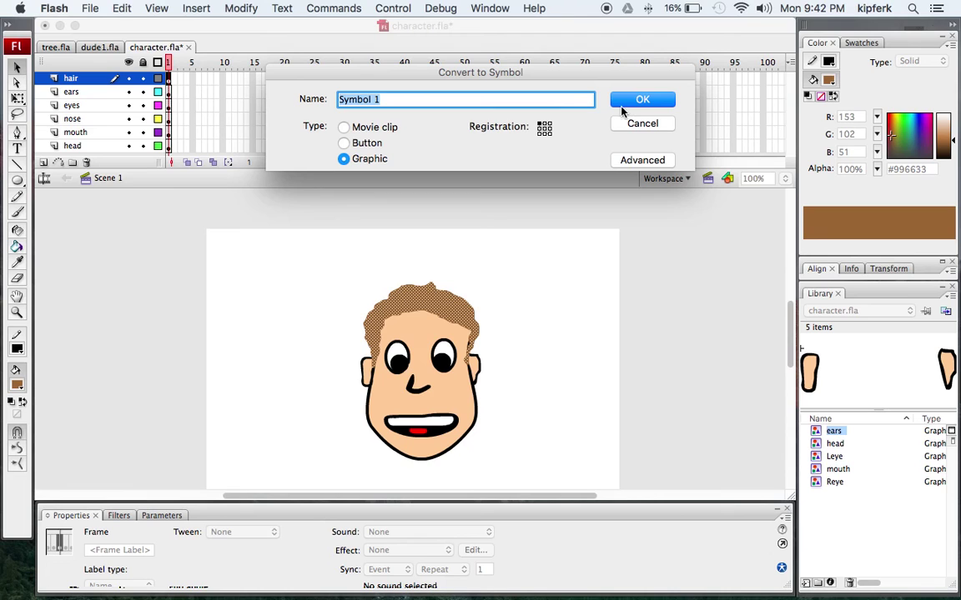
pyautogui.write('hair')
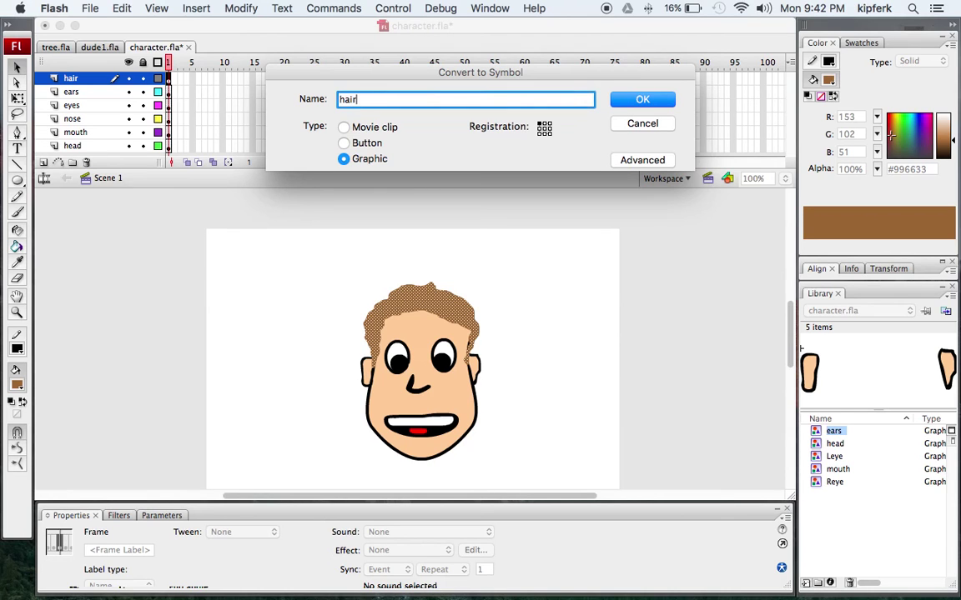
pyautogui.press('Return')
pyautogui.click(576, 286)
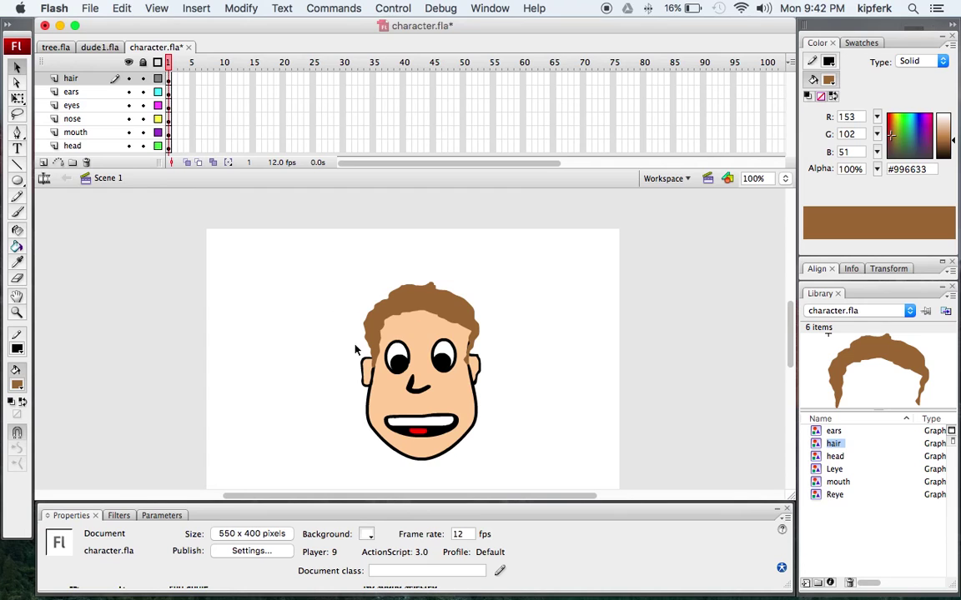
pyautogui.click(168, 147)
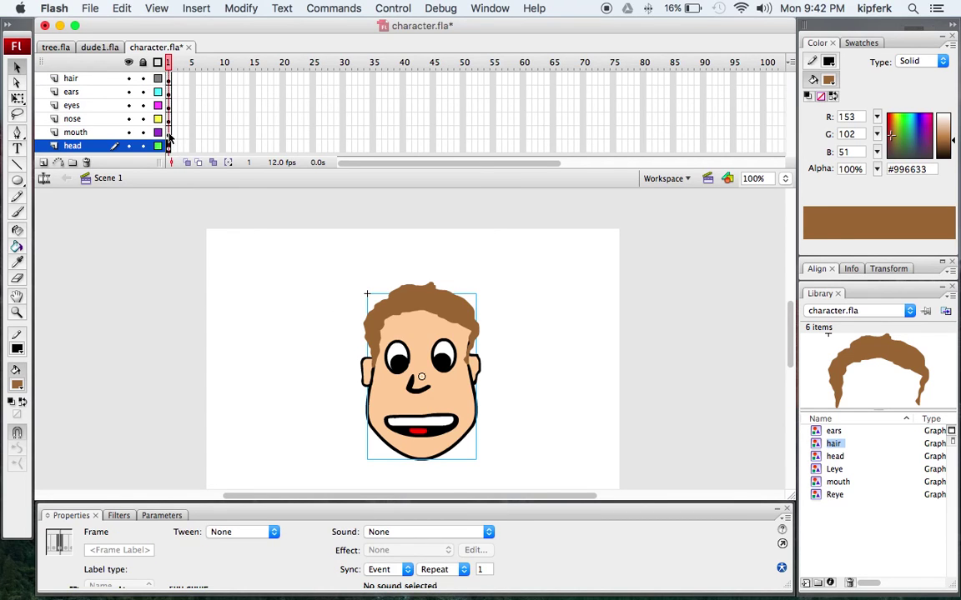
pyautogui.click(169, 134)
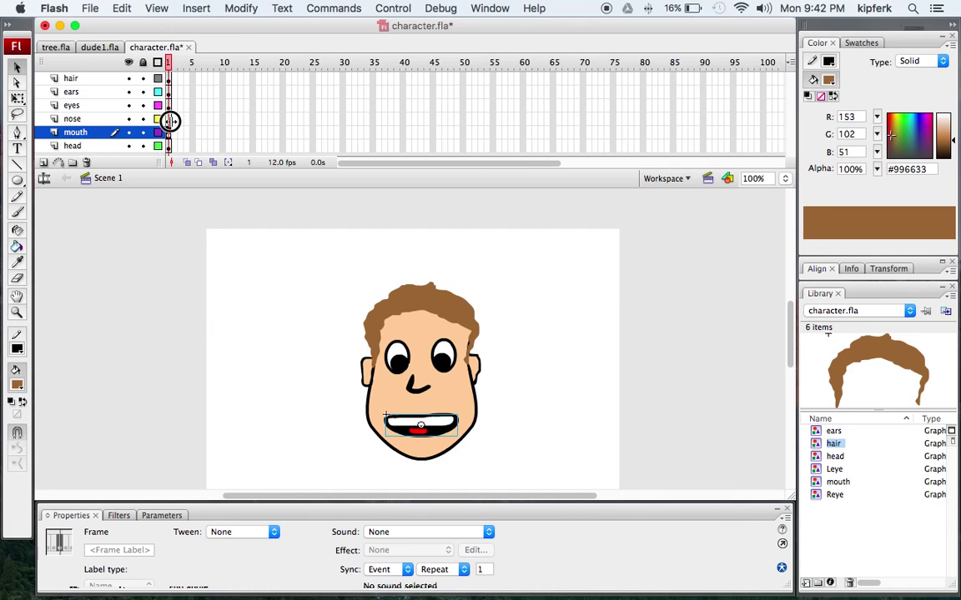
pyautogui.click(168, 121)
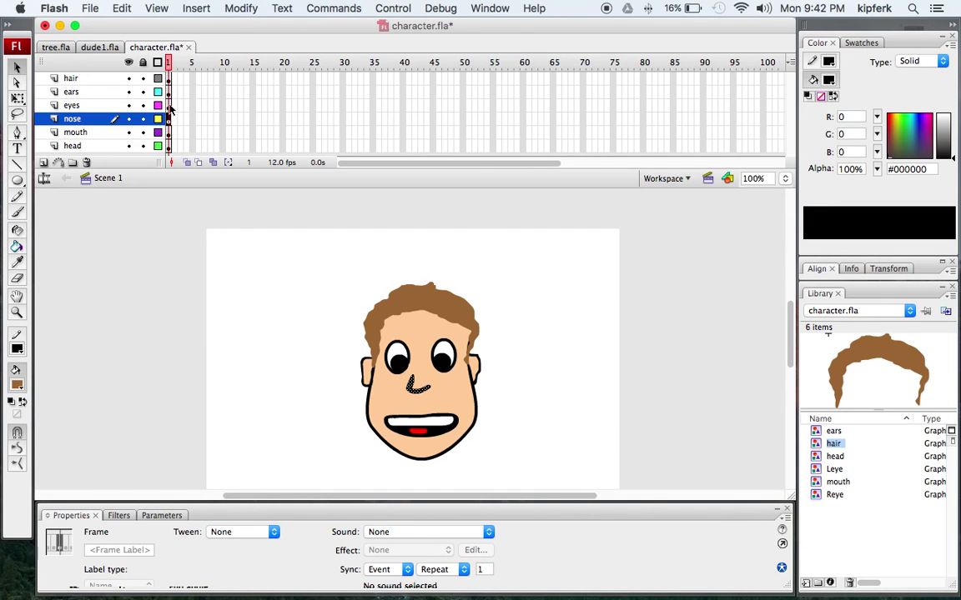
pyautogui.click(170, 106)
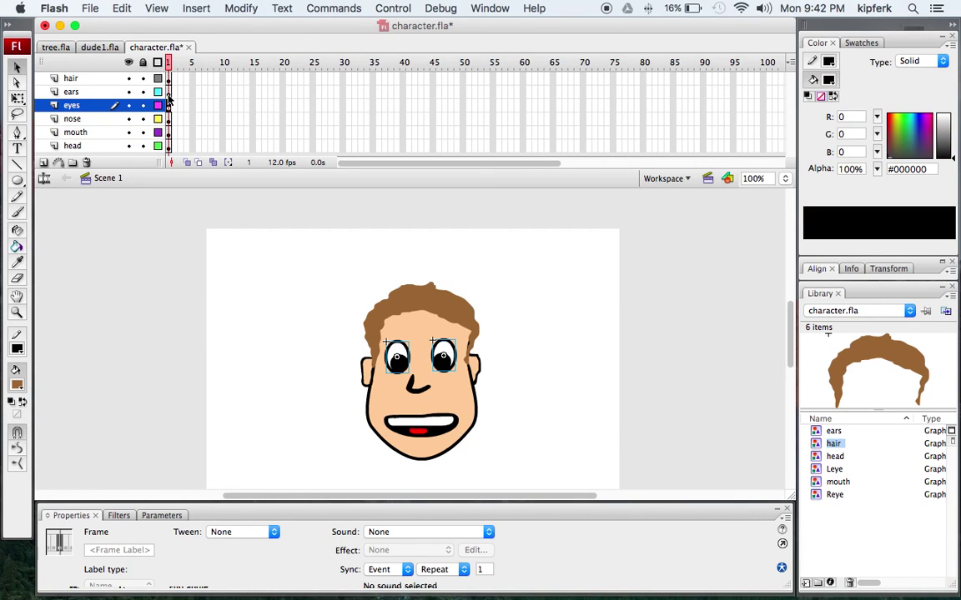
pyautogui.click(169, 93)
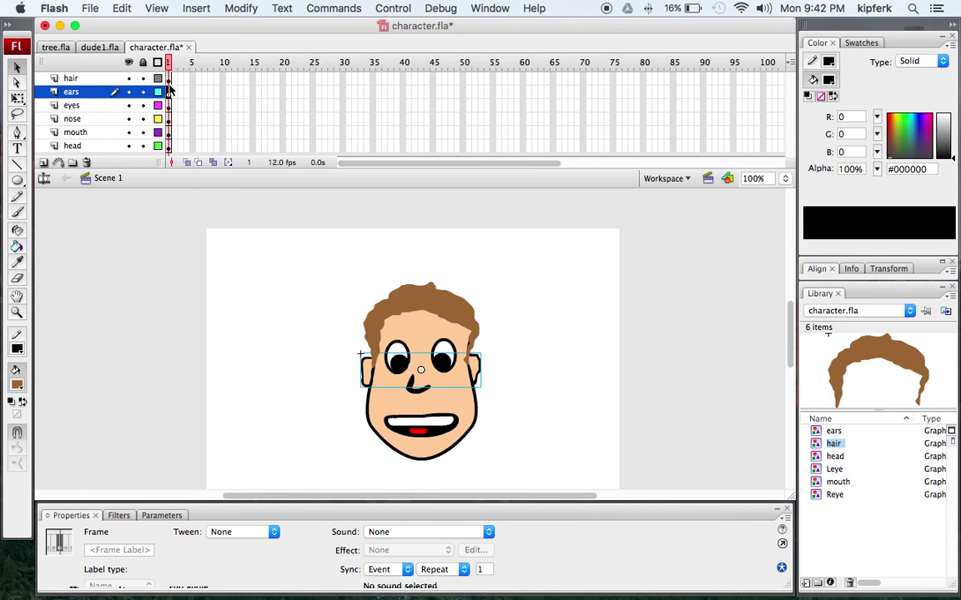
pyautogui.click(168, 79)
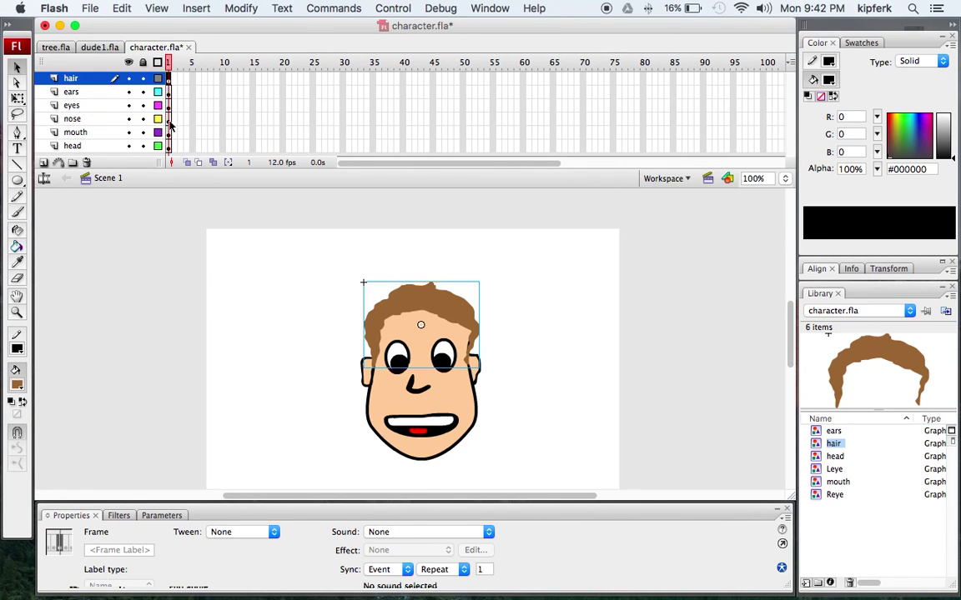
pyautogui.click(169, 120)
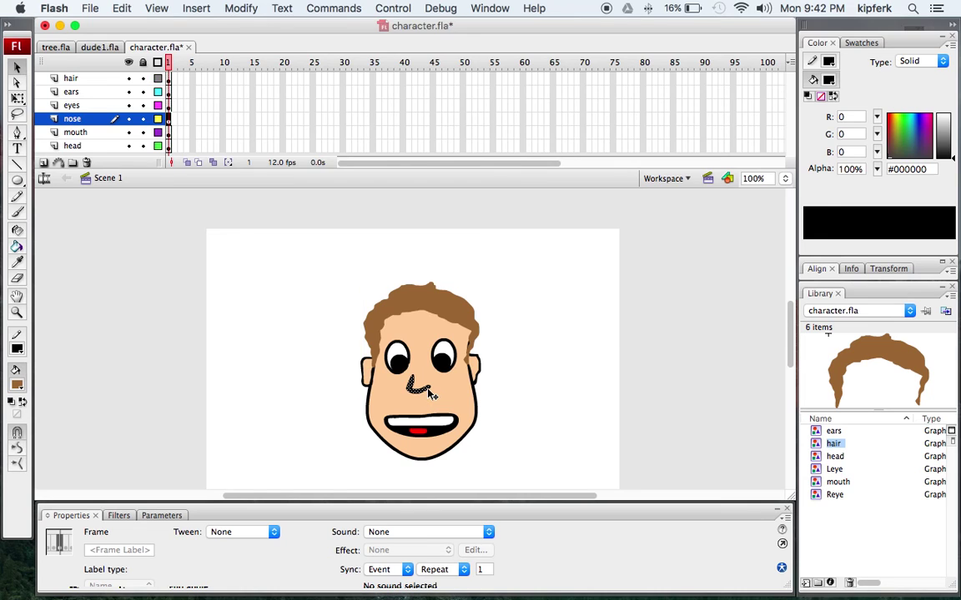
pyautogui.press('F8')
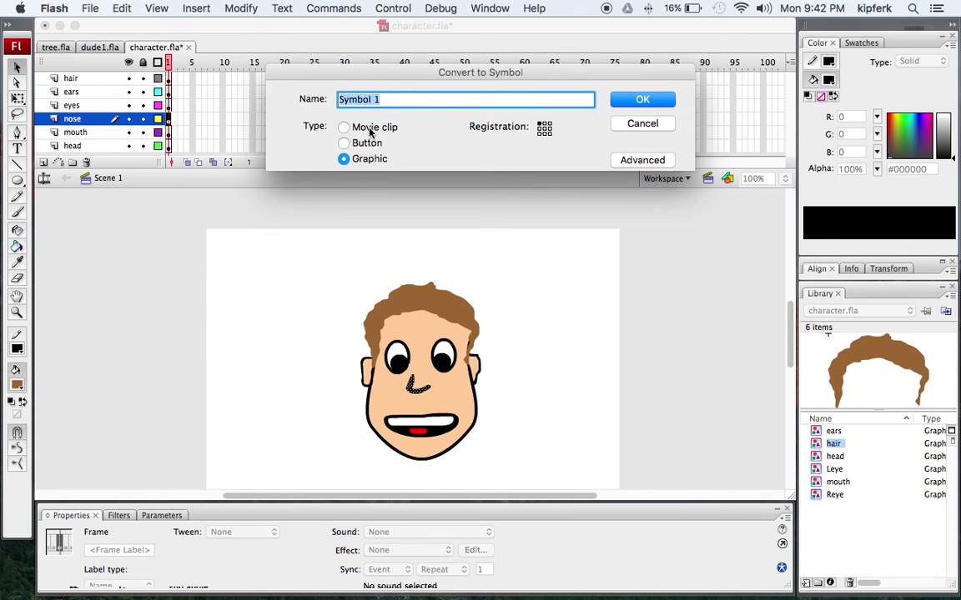
pyautogui.write('nose')
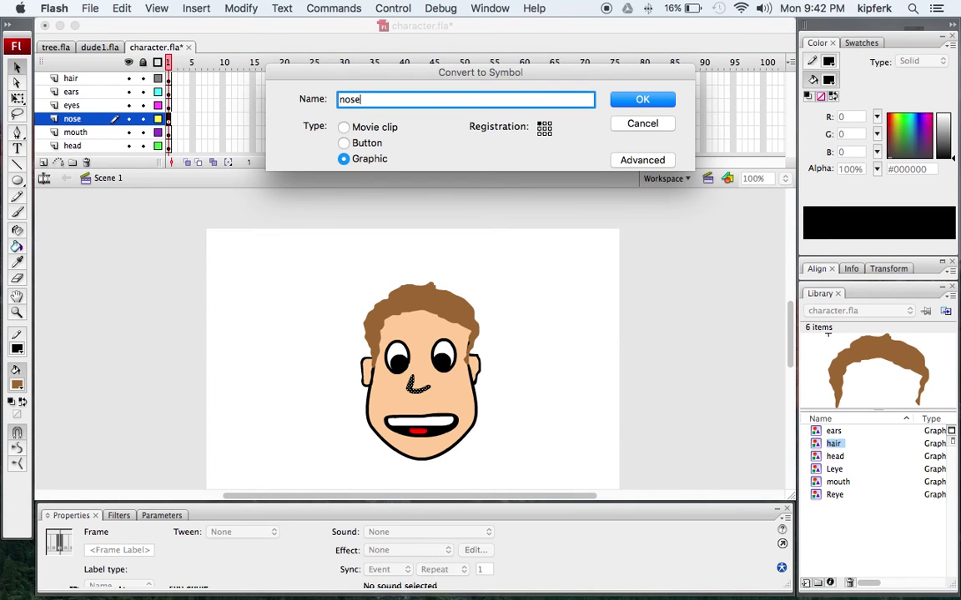
pyautogui.press('Return')
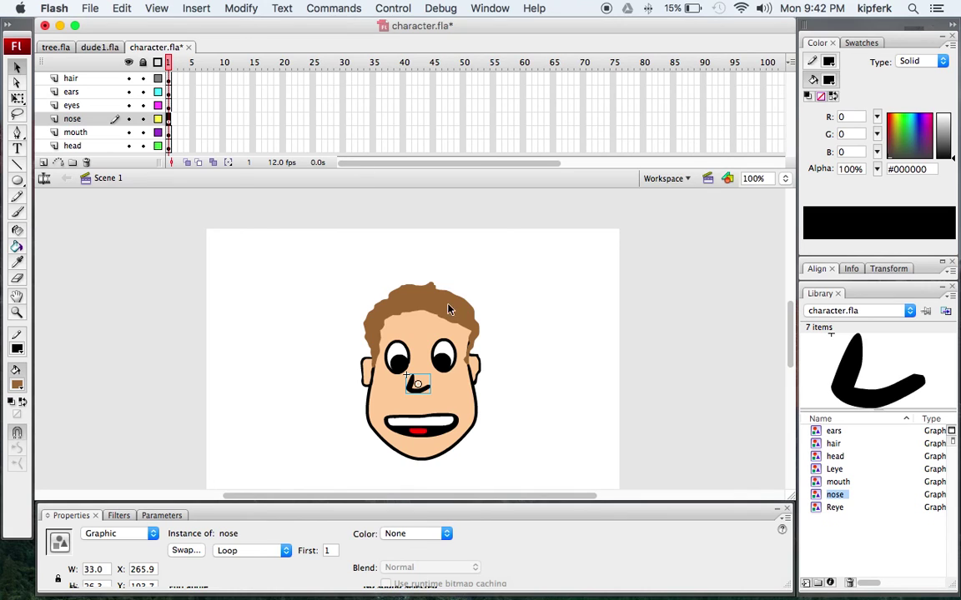
pyautogui.click(515, 320)
pyautogui.press('z')
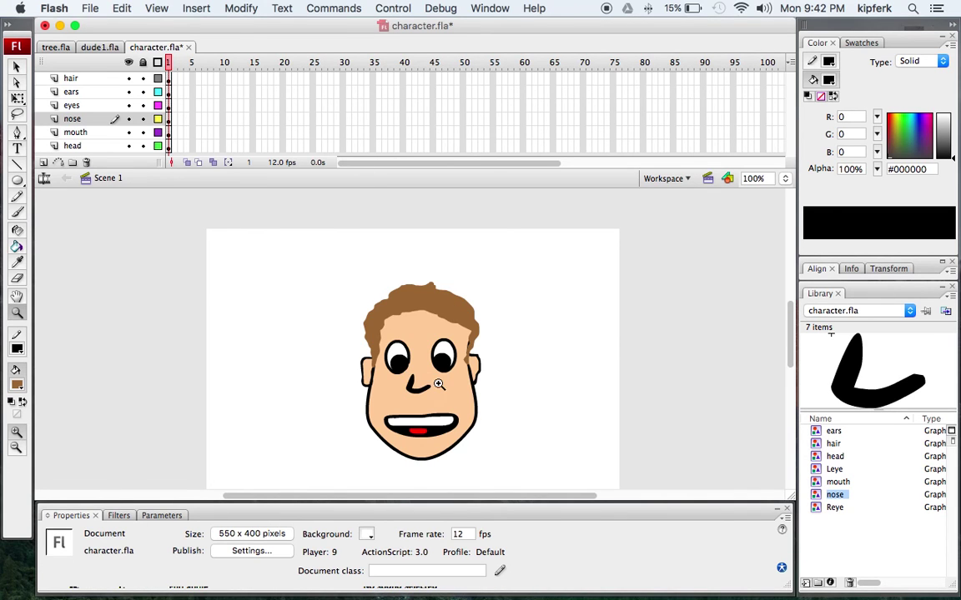
# Zoom to 200% on the face and select only the left eye's Leye instance.
pyautogui.click(425, 372)
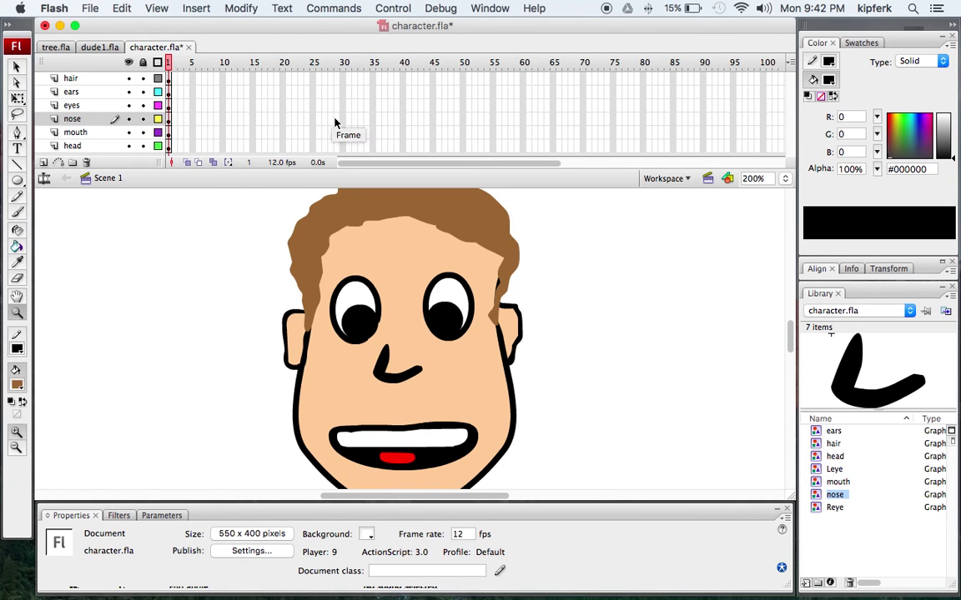
pyautogui.click(19, 67)
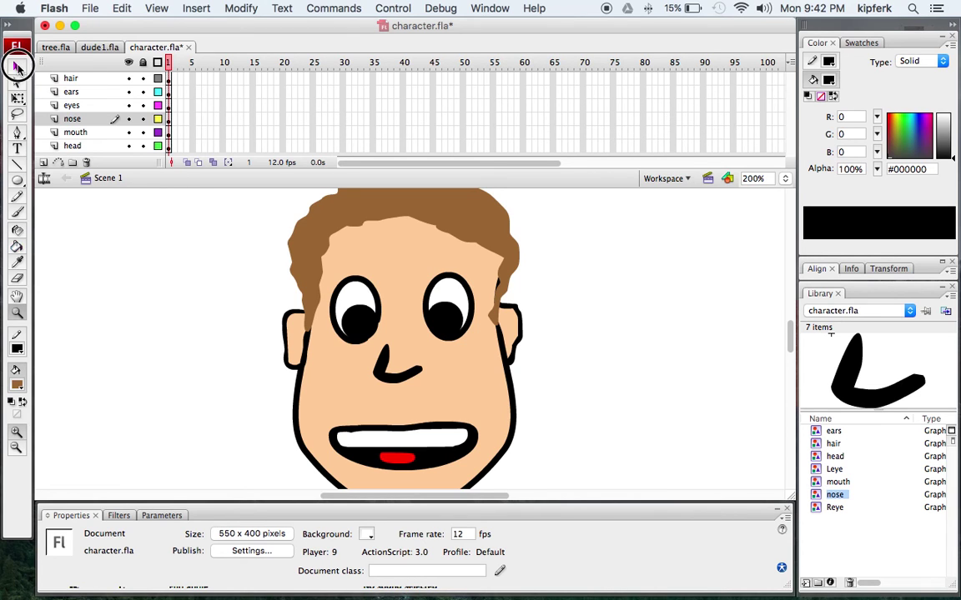
pyautogui.click(169, 106)
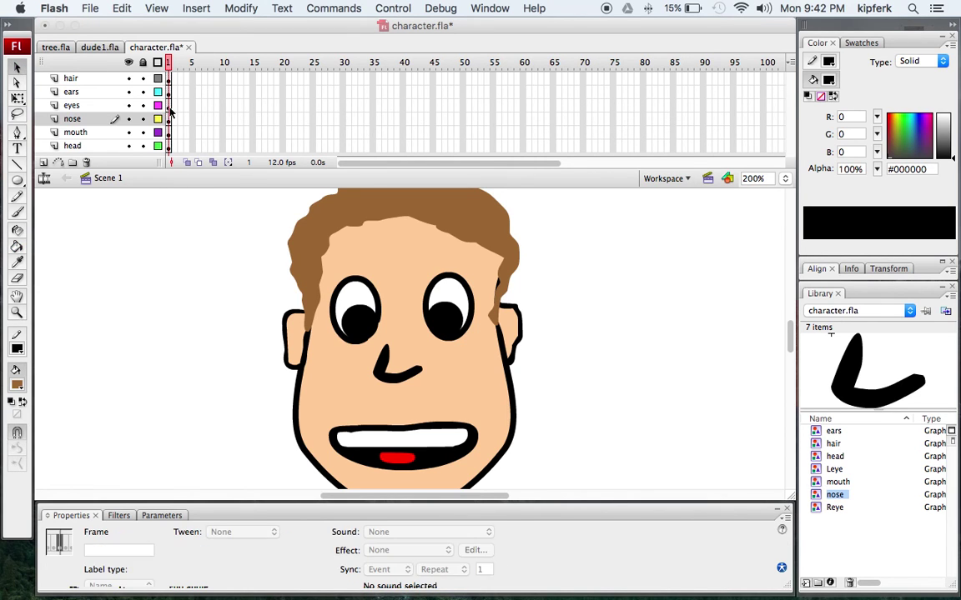
pyautogui.click(364, 331)
pyautogui.click(215, 325)
pyautogui.click(369, 325)
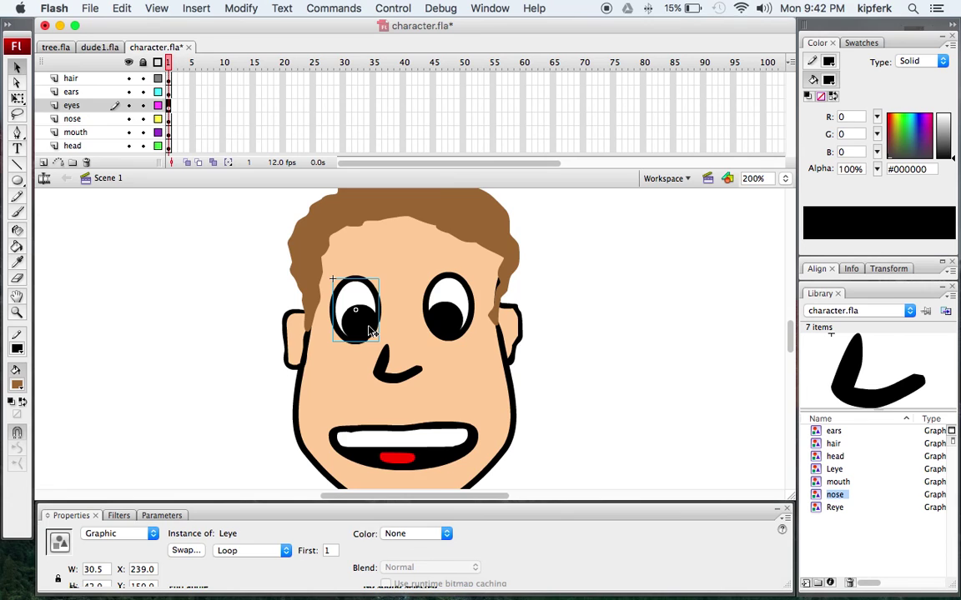
# Inside the Leye symbol, add a keyframe at frame 2 copying the open eye.
pyautogui.doubleClick(370, 331)
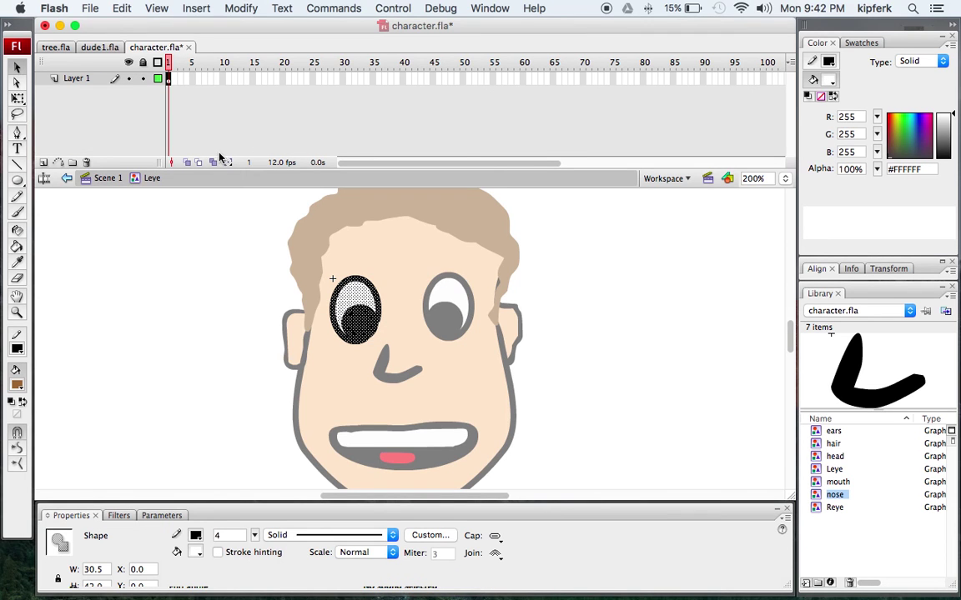
pyautogui.click(176, 83)
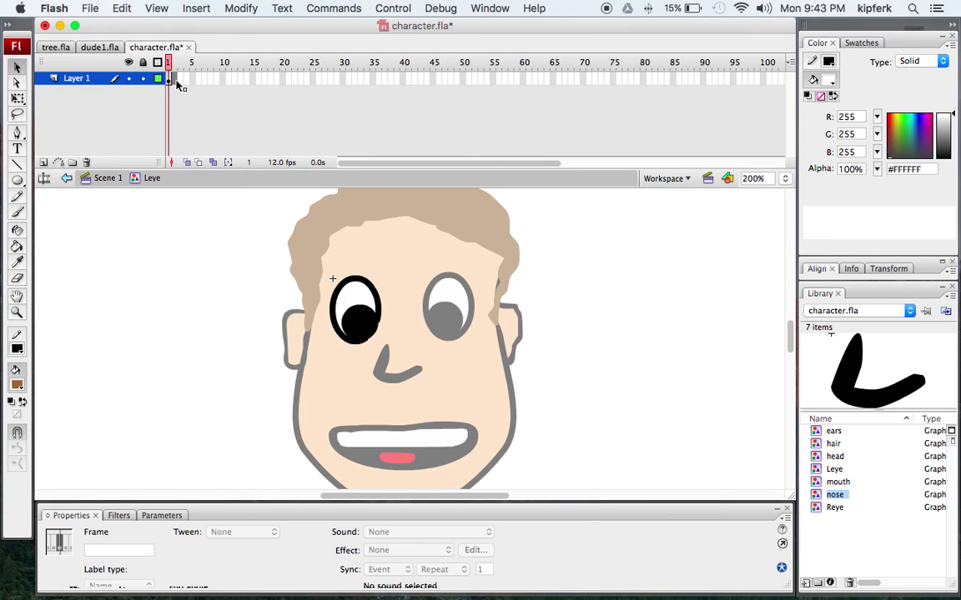
pyautogui.click(169, 80)
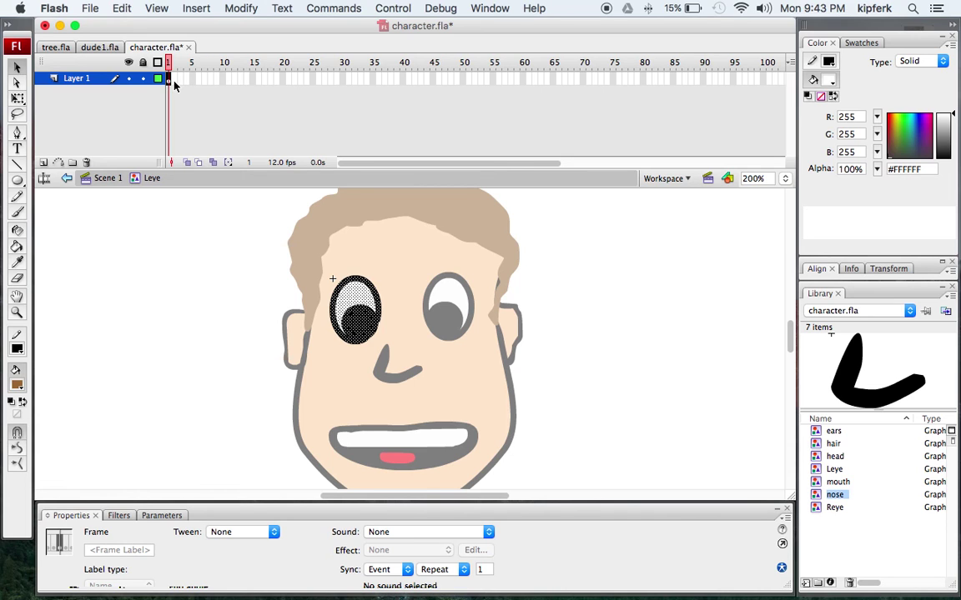
pyautogui.press('F6')
pyautogui.click(168, 78)
pyautogui.click(174, 78)
# Erase the top of the left eye in frame 2.
pyautogui.press('e')
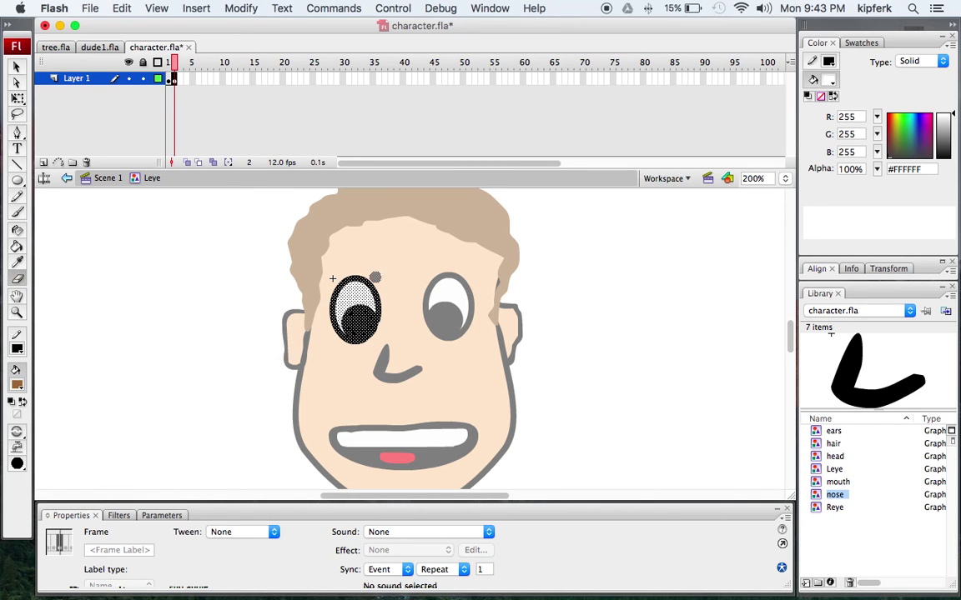
pyautogui.moveTo(370, 278); pyautogui.dragTo(327, 293)
pyautogui.click(192, 146)
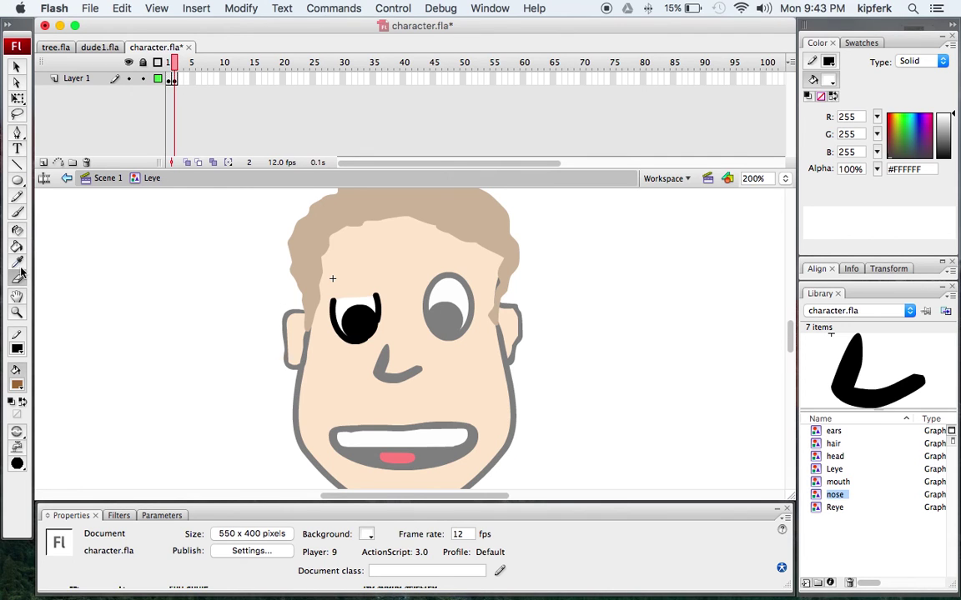
pyautogui.click(18, 212)
pyautogui.click(16, 384)
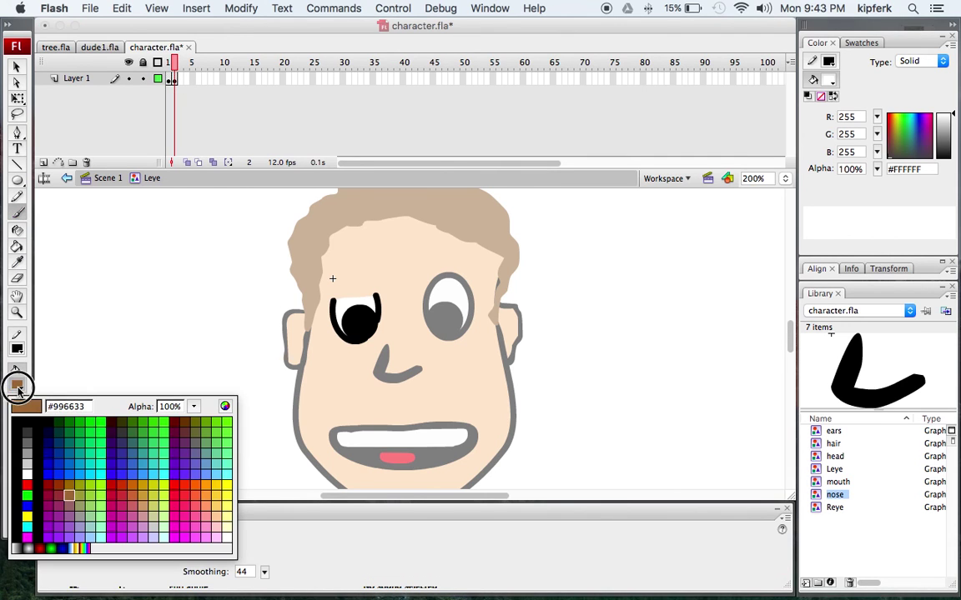
# Paint a black lid over the eye top with a small brush, then add keyframe 3.
pyautogui.click(31, 439)
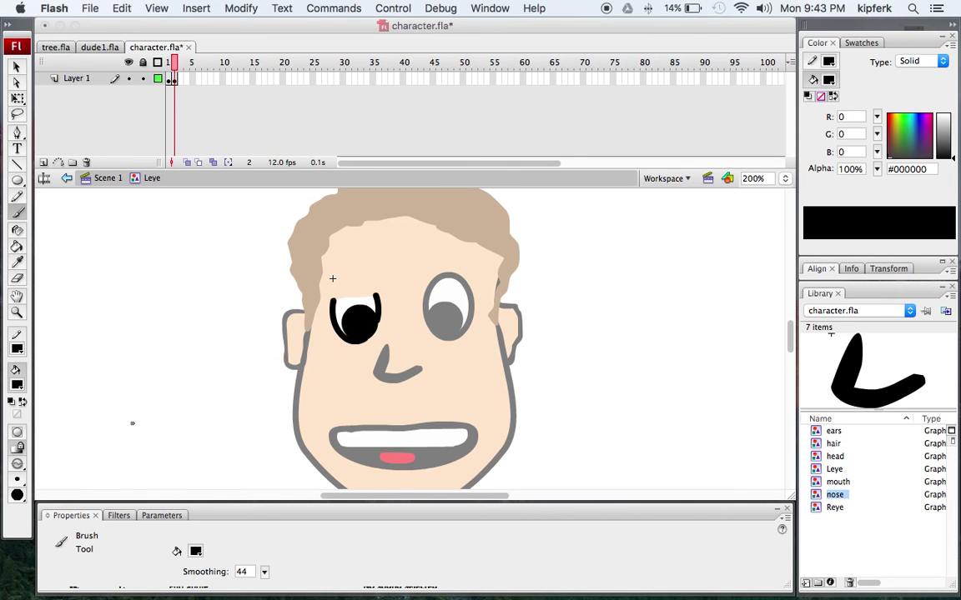
pyautogui.click(17, 480)
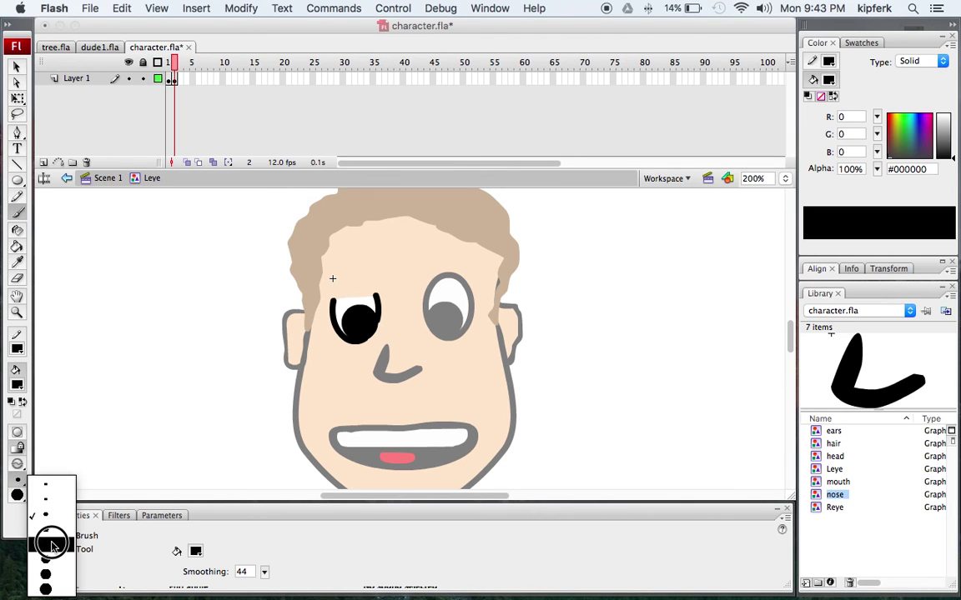
pyautogui.click(52, 545)
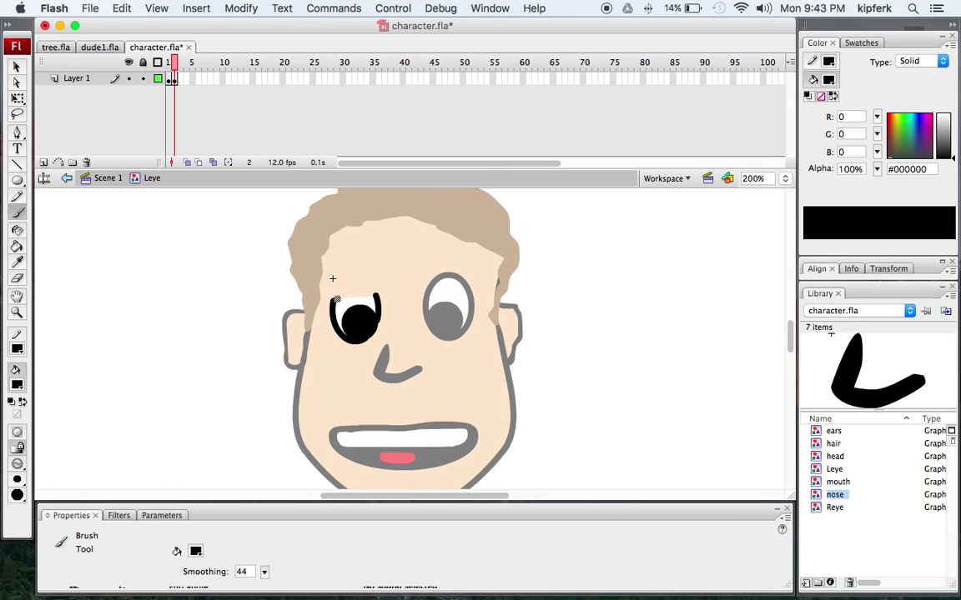
pyautogui.click(18, 480)
pyautogui.click(47, 526)
pyautogui.moveTo(333, 299); pyautogui.dragTo(369, 295)
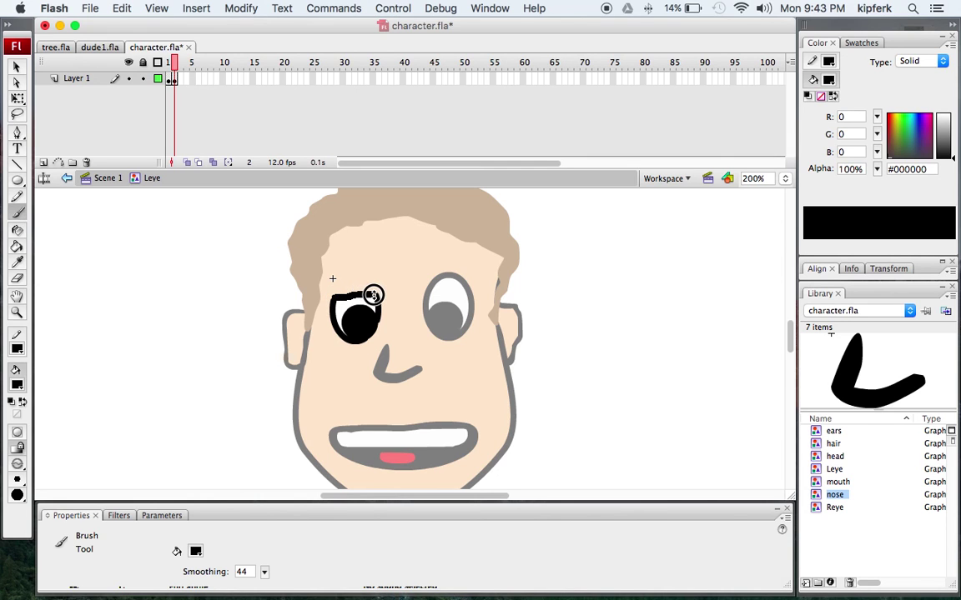
pyautogui.click(175, 80)
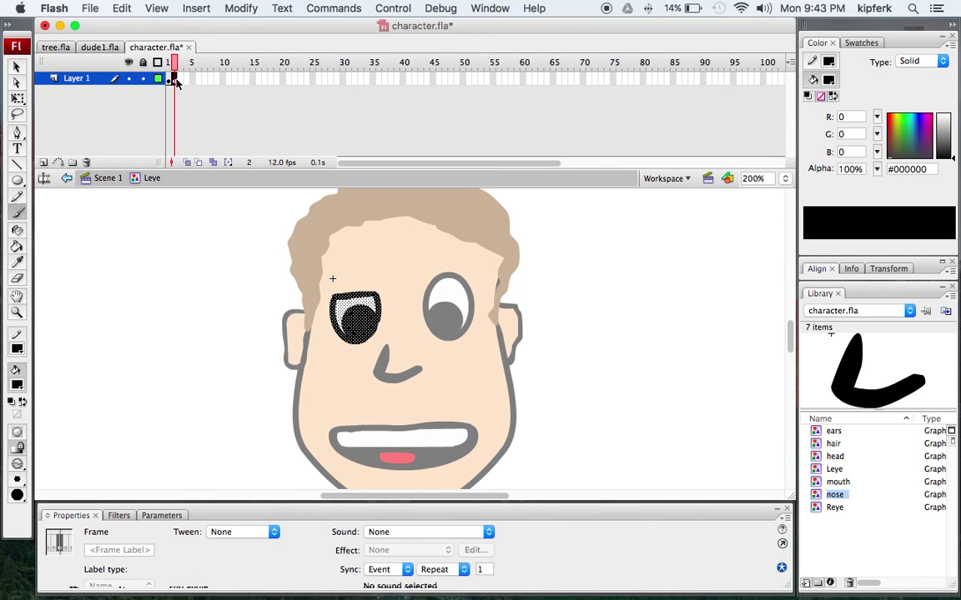
pyautogui.press('F6')
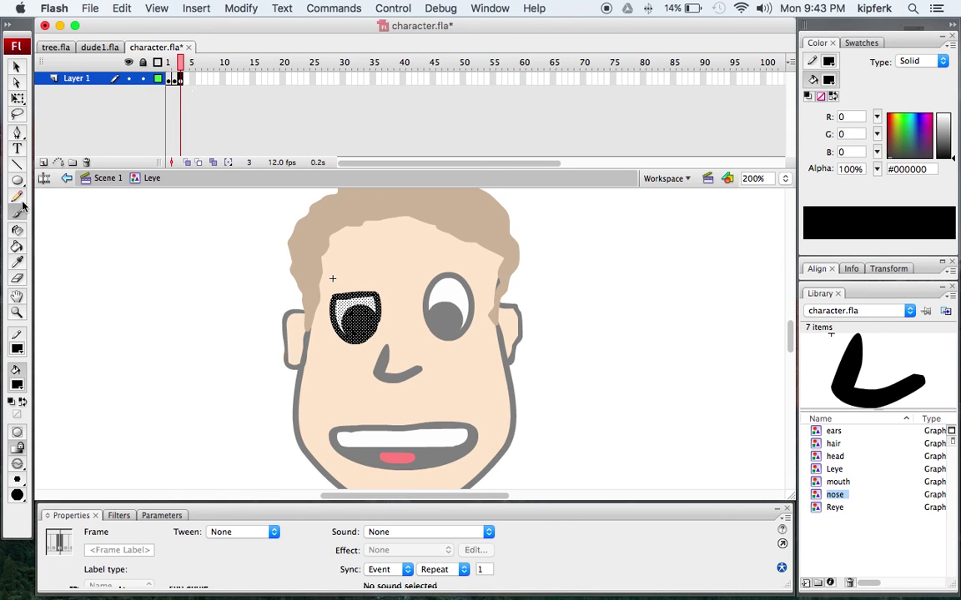
# On frame 3, erase the eye top and paint the lid lower across the eye.
pyautogui.click(16, 279)
pyautogui.moveTo(382, 297)
pyautogui.mouseDown()
pyautogui.moveTo(358, 294)
pyautogui.moveTo(332, 308)
pyautogui.moveTo(382, 304)
pyautogui.moveTo(369, 296)
pyautogui.mouseUp()
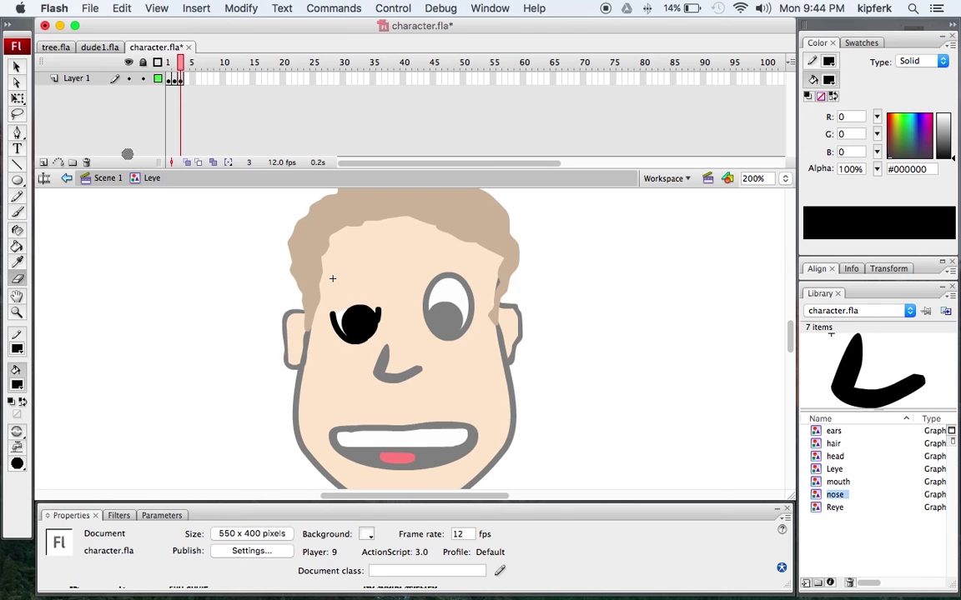
pyautogui.click(17, 214)
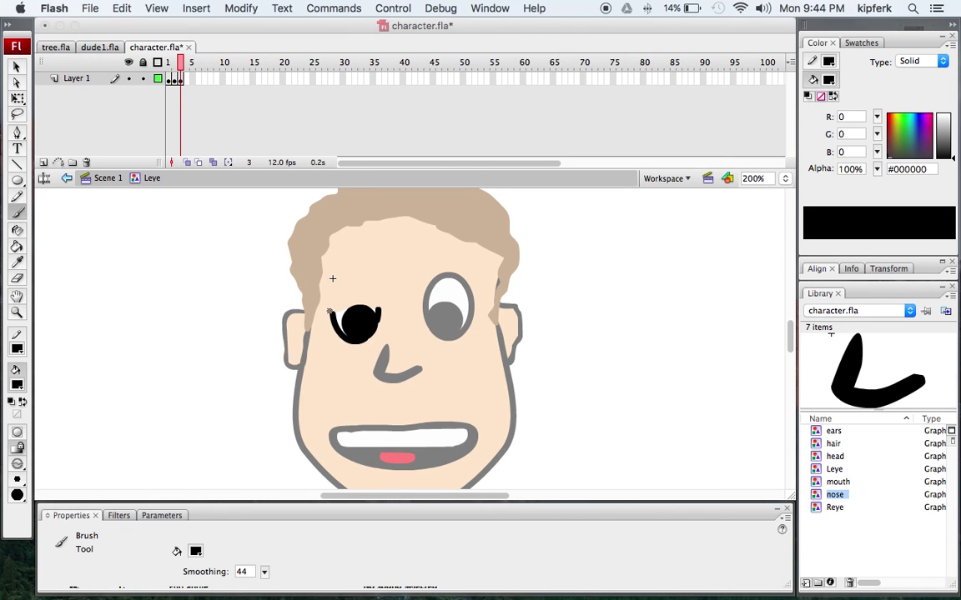
pyautogui.moveTo(334, 311); pyautogui.dragTo(374, 314)
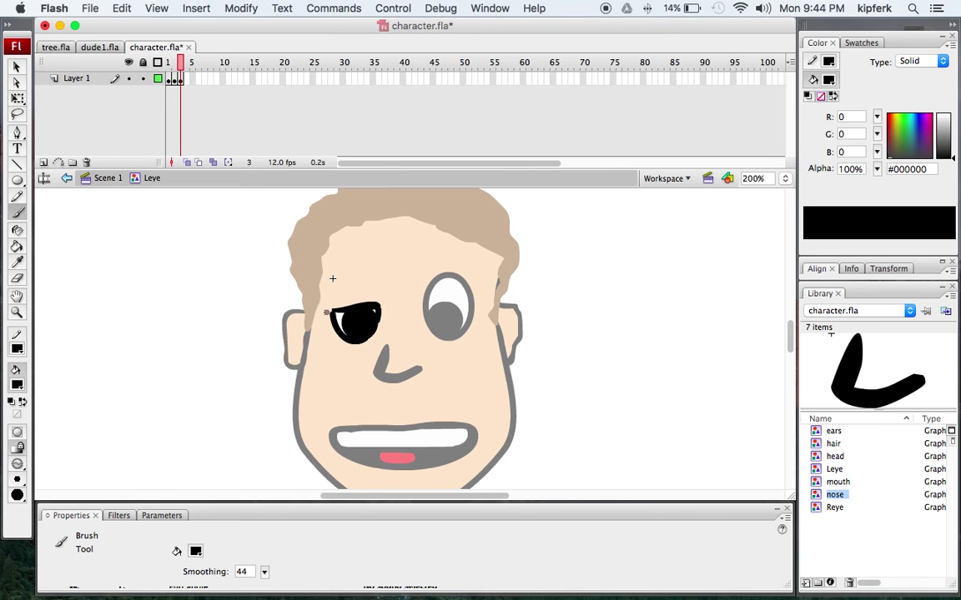
# On frame 4, erase the upper eye and paint the lid further down.
pyautogui.click(185, 79)
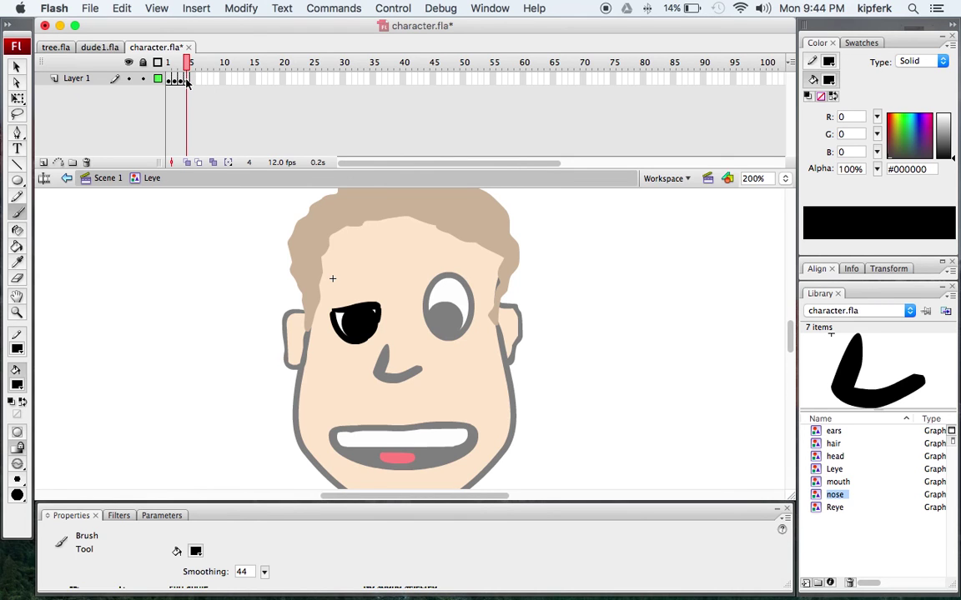
pyautogui.press('e')
pyautogui.hscroll(-2, 408, 306)
pyautogui.hscroll(-2, 408, 306)
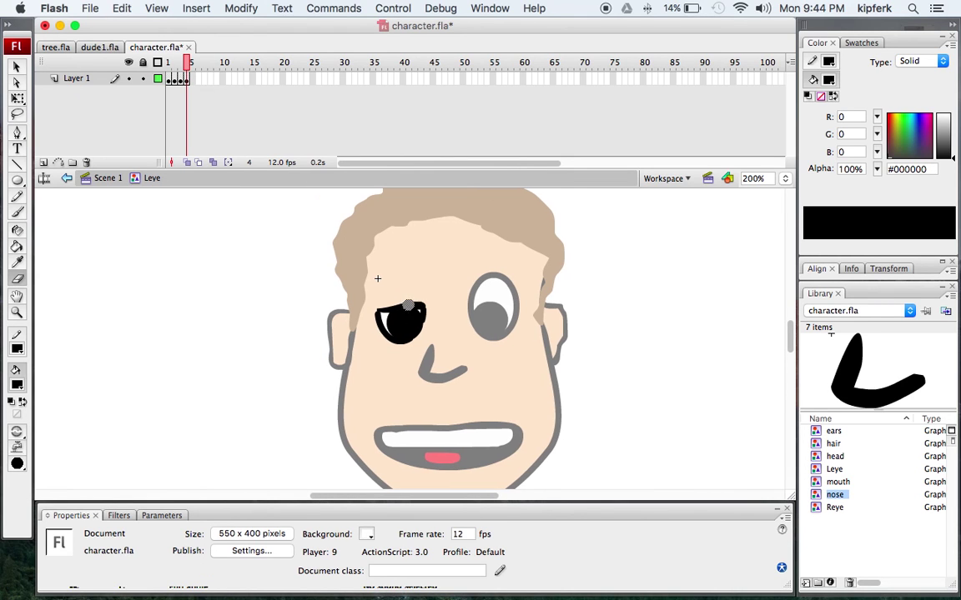
pyautogui.moveTo(422, 302)
pyautogui.mouseDown()
pyautogui.moveTo(381, 317)
pyautogui.moveTo(426, 313)
pyautogui.moveTo(403, 322)
pyautogui.moveTo(376, 311)
pyautogui.mouseUp()
pyautogui.click(17, 212)
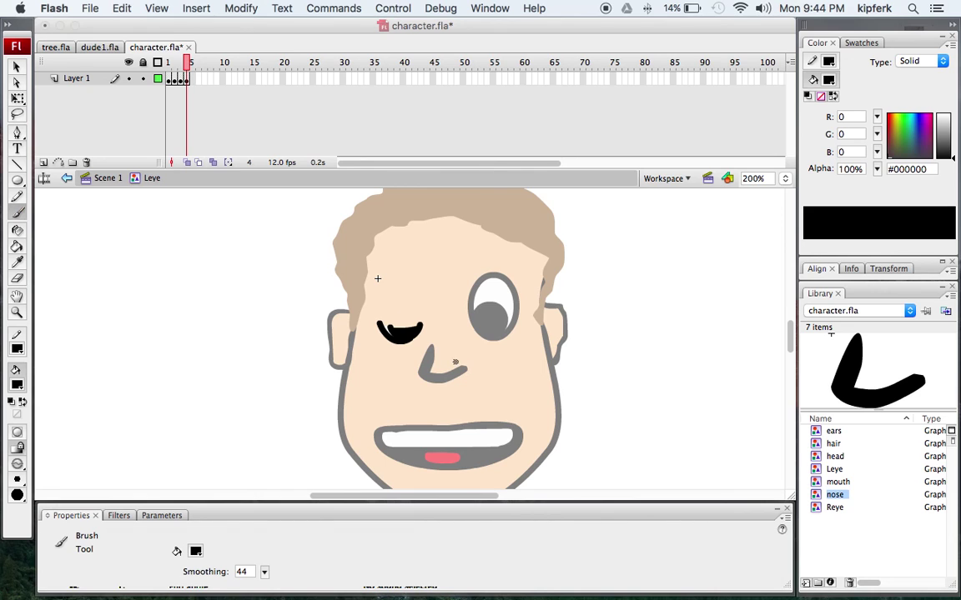
pyautogui.moveTo(382, 323); pyautogui.dragTo(420, 324)
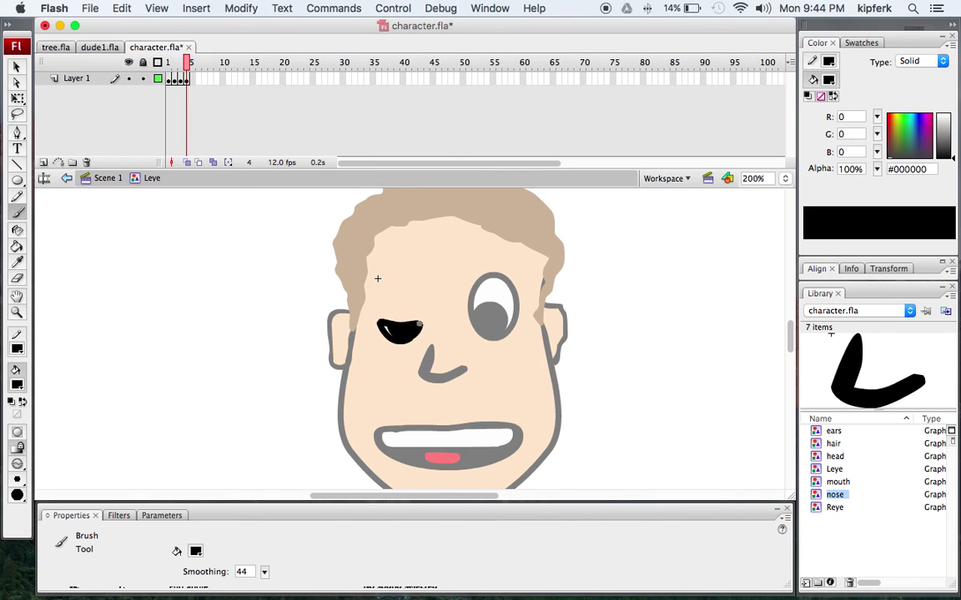
# Add keyframe 5 and erase the eye down to a thin curve.
pyautogui.click(193, 80)
pyautogui.press('F6')
pyautogui.click(193, 80)
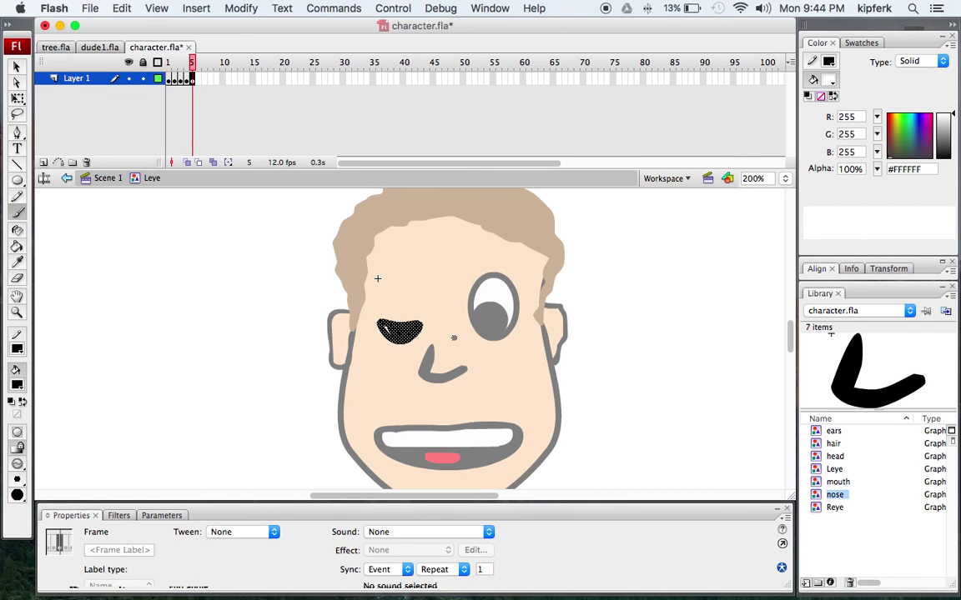
pyautogui.press('e')
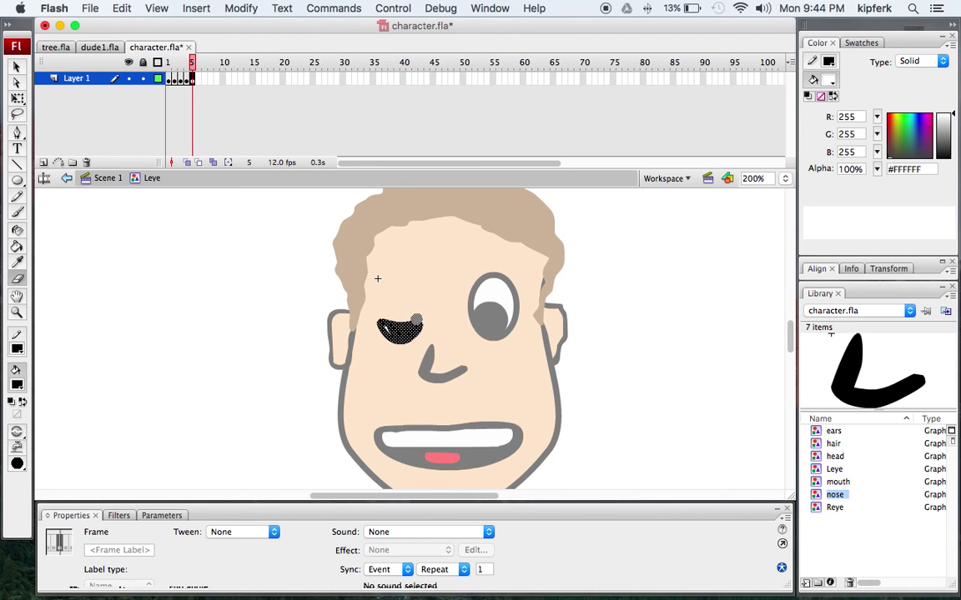
pyautogui.moveTo(415, 320)
pyautogui.mouseDown()
pyautogui.moveTo(391, 326)
pyautogui.moveTo(412, 316)
pyautogui.mouseUp()
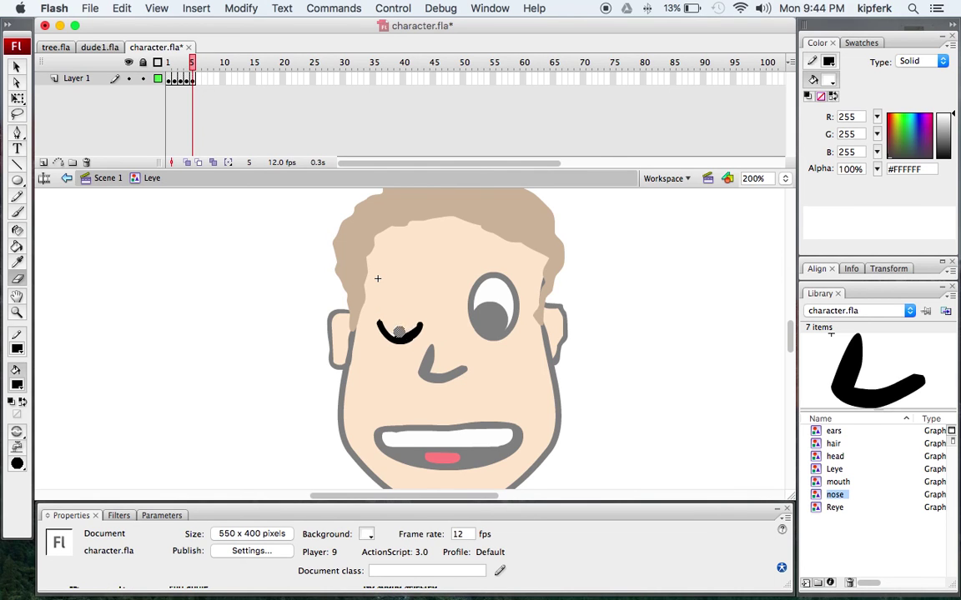
pyautogui.moveTo(407, 332); pyautogui.dragTo(416, 314)
pyautogui.moveTo(413, 312); pyautogui.dragTo(409, 326)
# Zoom to 400% to smooth the closed-eye curve, then return to 200%.
pyautogui.press('z')
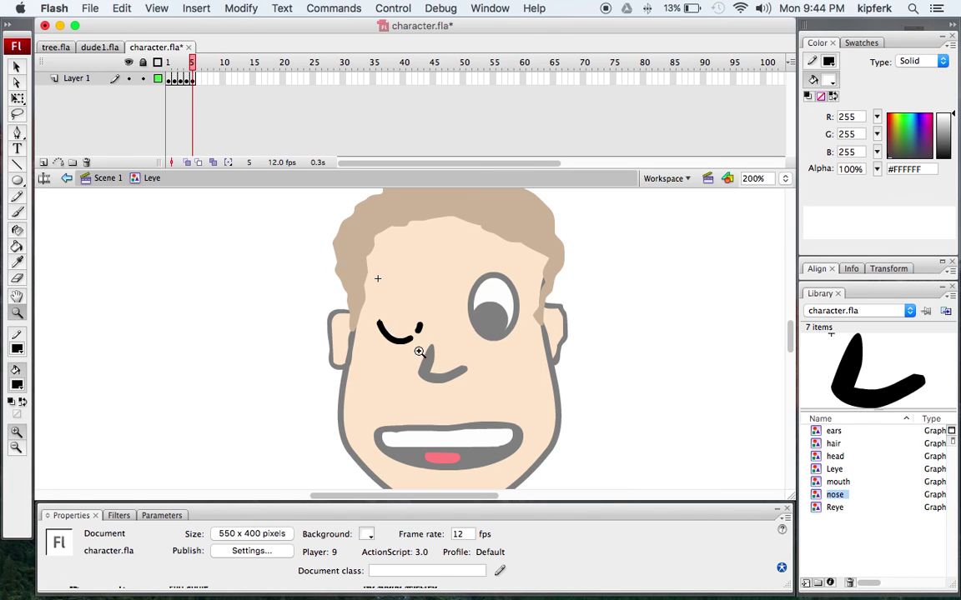
pyautogui.click(418, 335)
pyautogui.press('b')
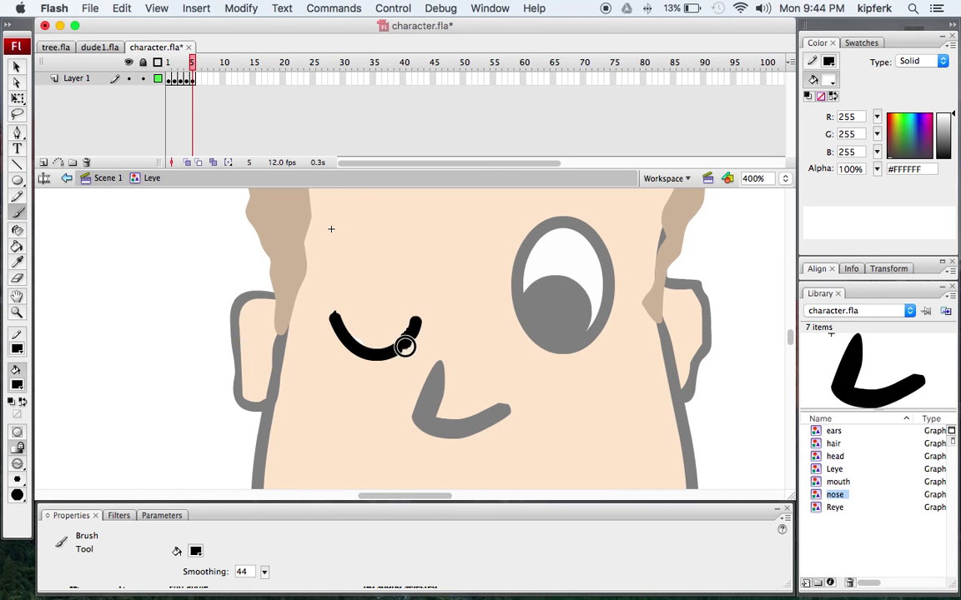
pyautogui.moveTo(398, 349); pyautogui.dragTo(398, 350)
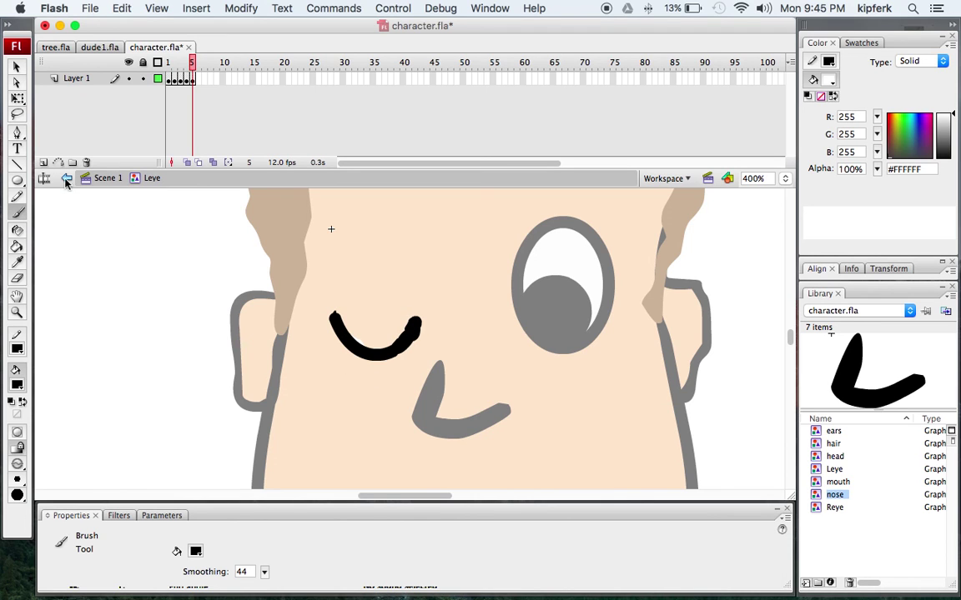
pyautogui.click(17, 278)
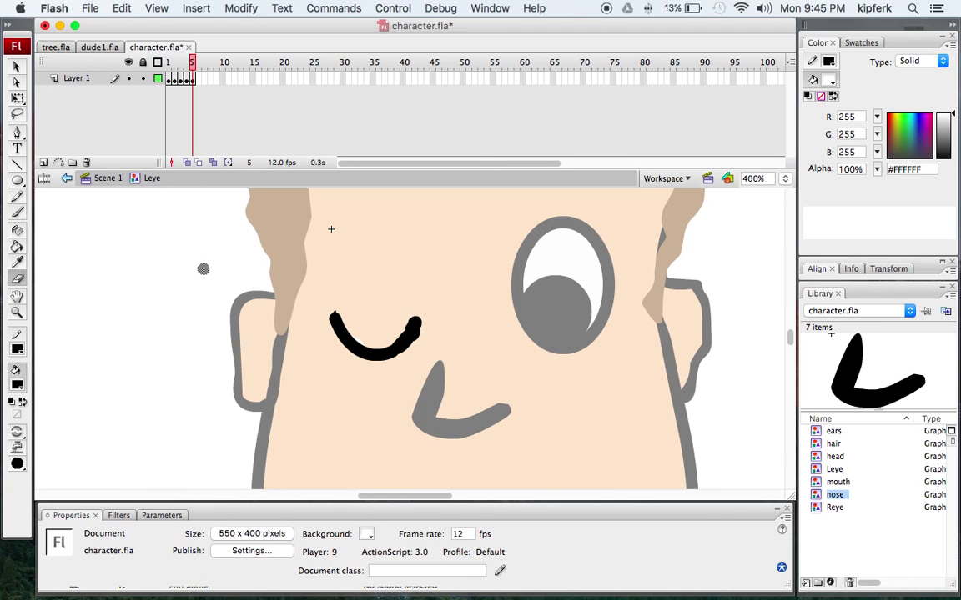
pyautogui.press('z')
pyautogui.keyDown('alt'); pyautogui.click(407, 325); pyautogui.keyUp('alt')
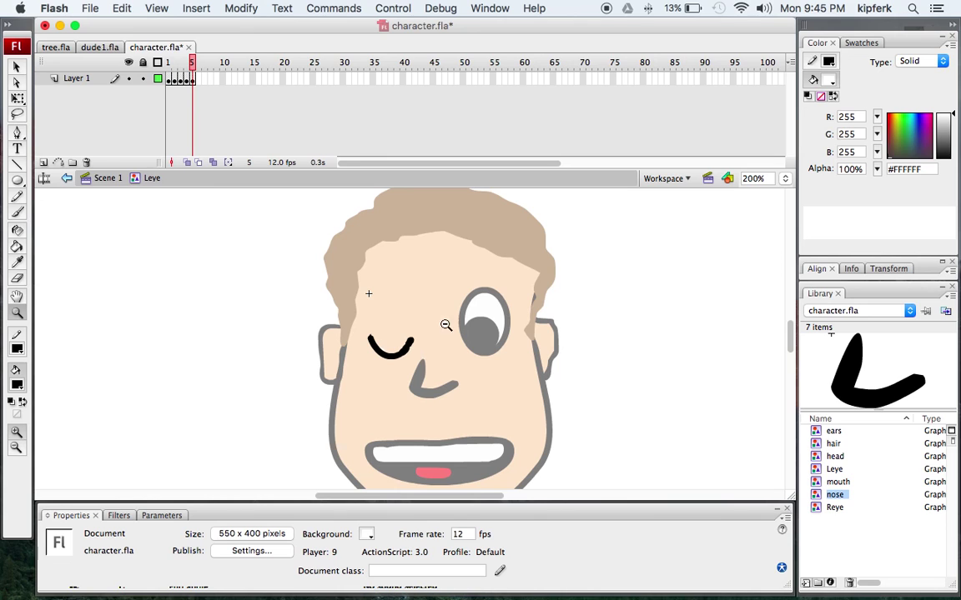
# Play the blink, add a keyframe at frame 6, and compare frames 1 and 5.
pyautogui.click(195, 81)
pyautogui.press('Return')
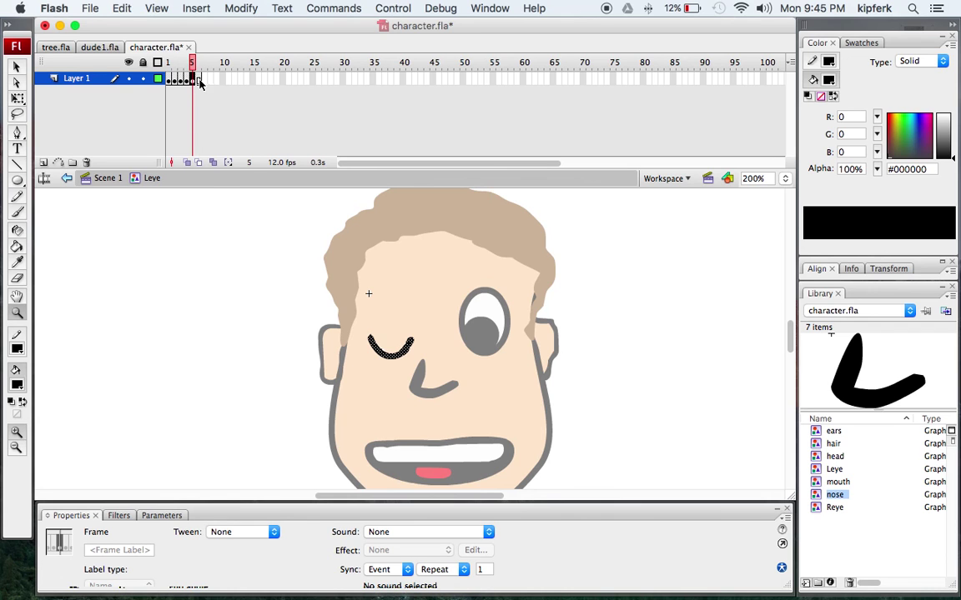
pyautogui.click(198, 80)
pyautogui.press('F6')
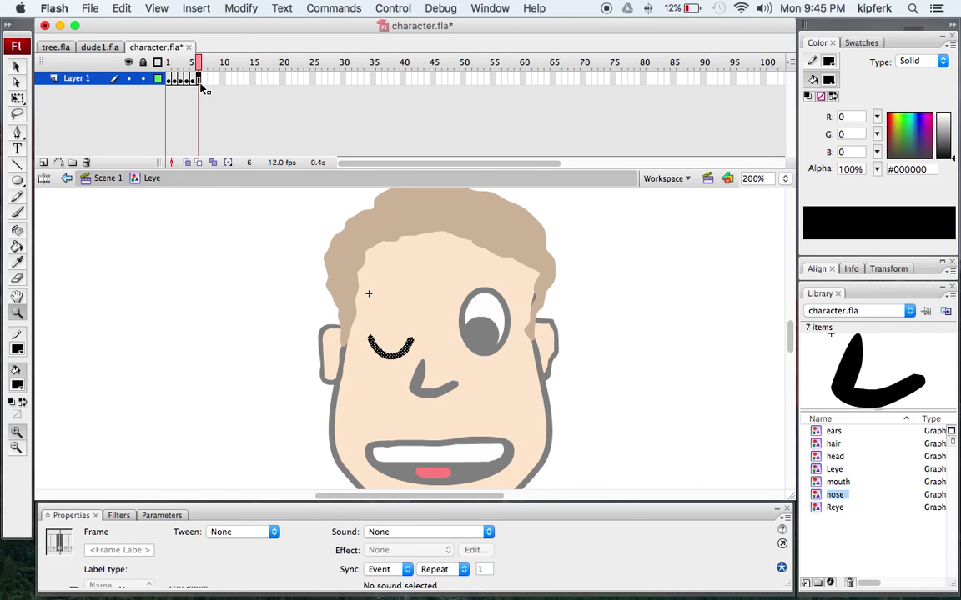
pyautogui.click(193, 79)
pyautogui.click(169, 82)
pyautogui.click(192, 81)
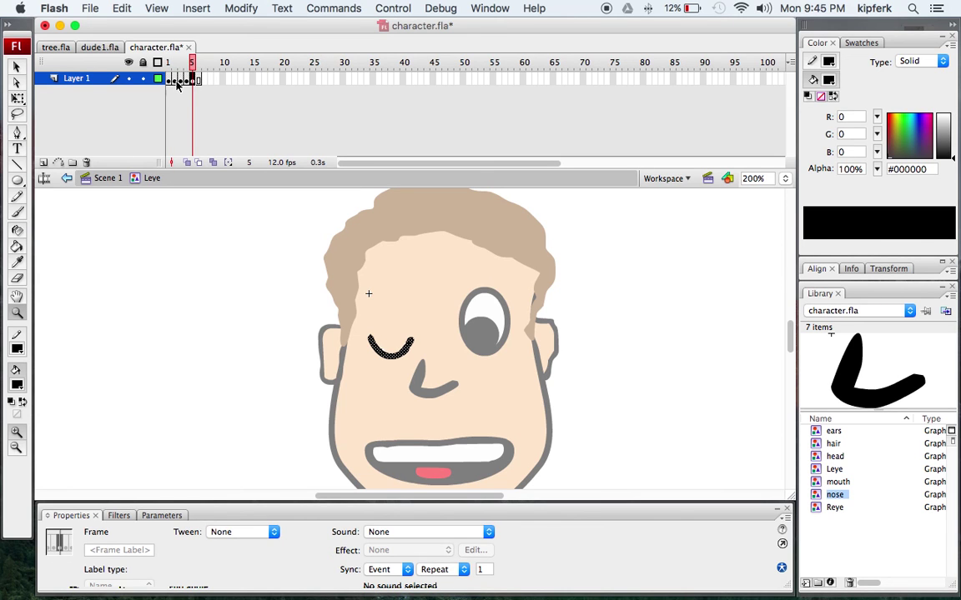
pyautogui.click(169, 81)
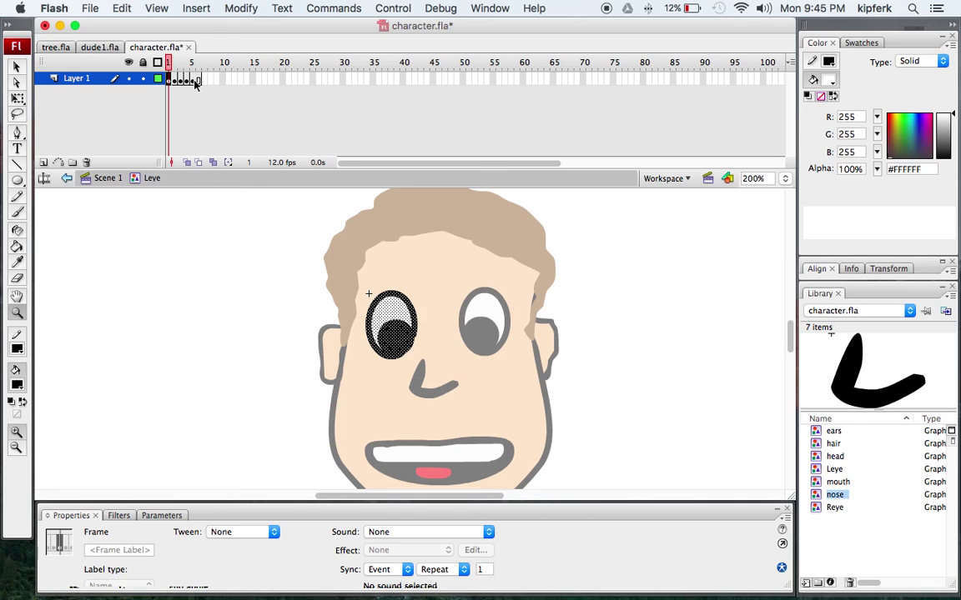
# Copy frames 1–5 and paste them starting at frame 6.
pyautogui.click(194, 81)
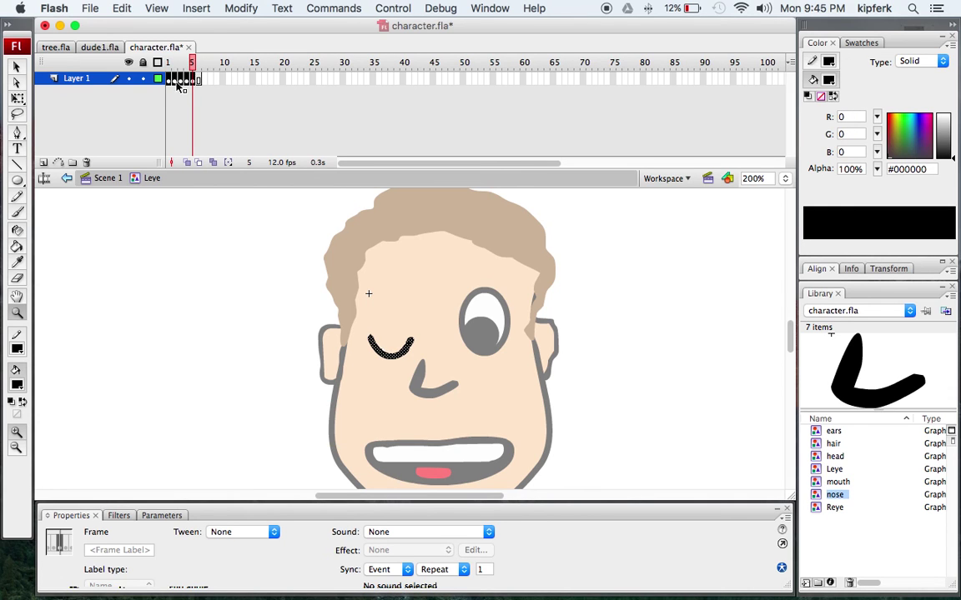
pyautogui.rightClick(176, 81)
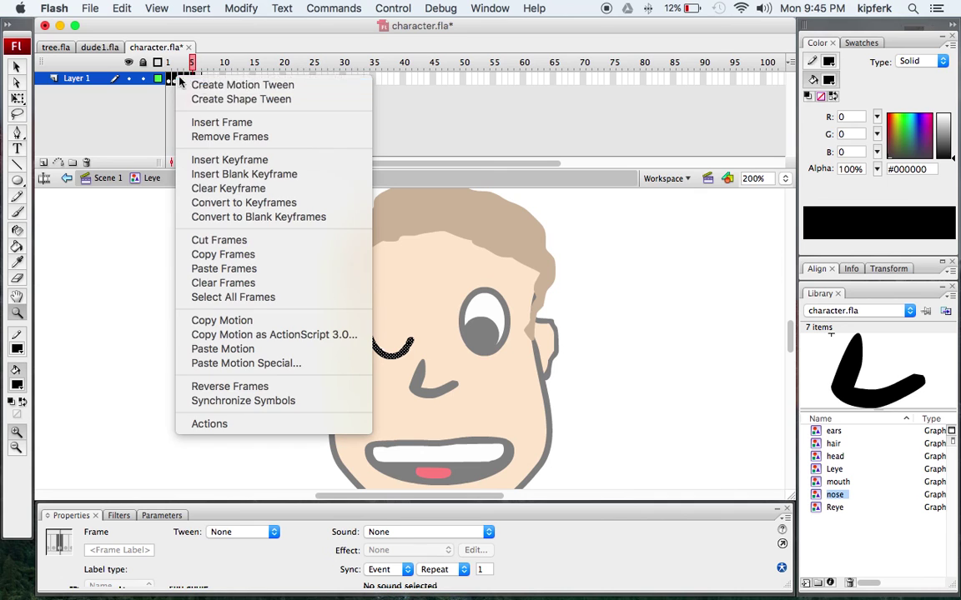
pyautogui.click(249, 254)
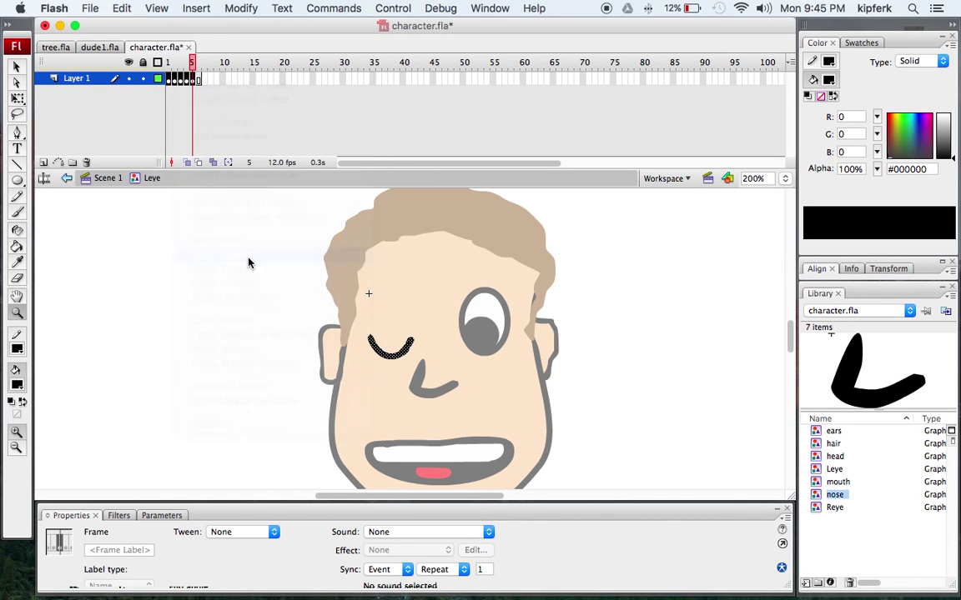
pyautogui.click(203, 79)
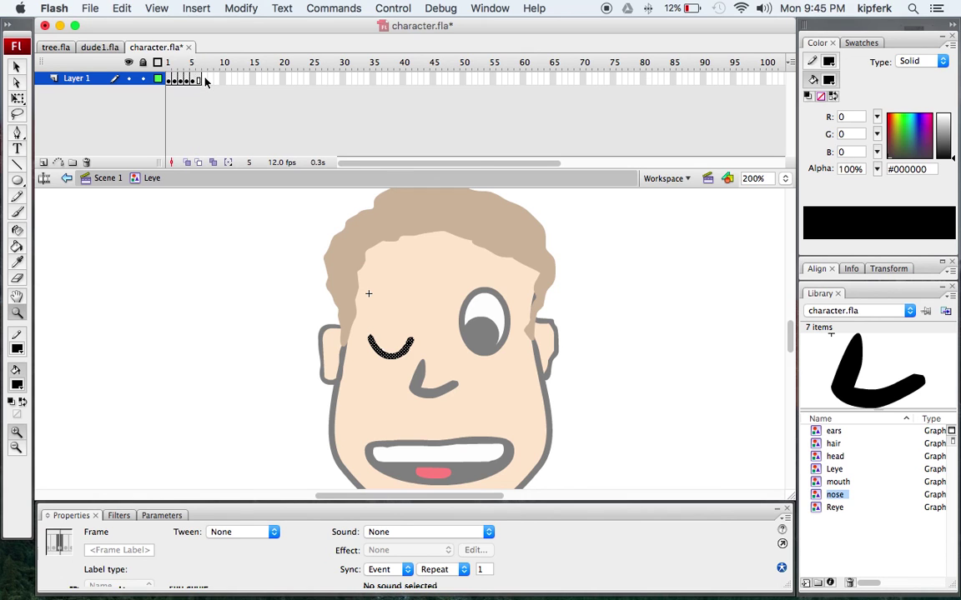
pyautogui.rightClick(205, 79)
pyautogui.click(280, 271)
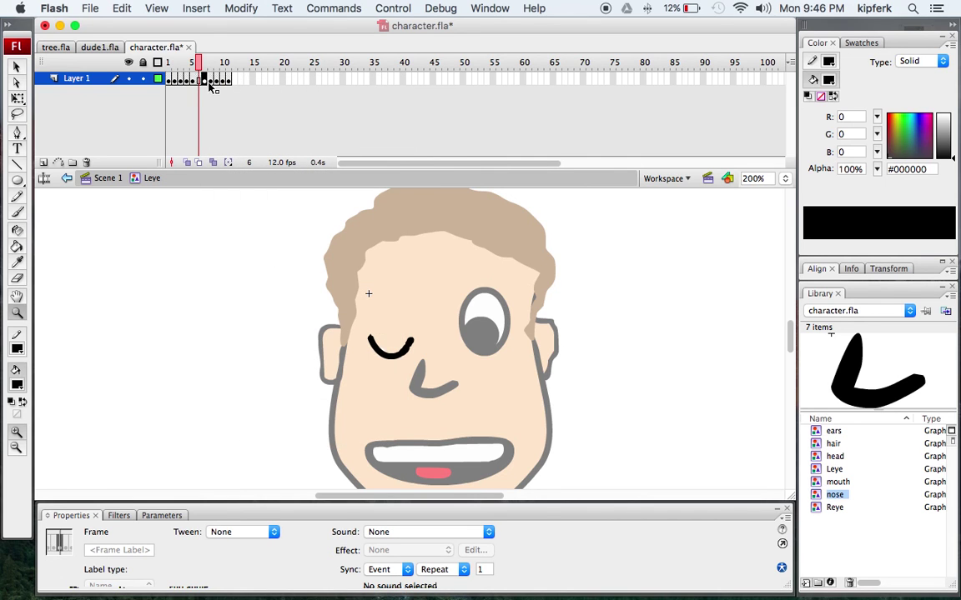
pyautogui.moveTo(198, 62); pyautogui.dragTo(169, 62)
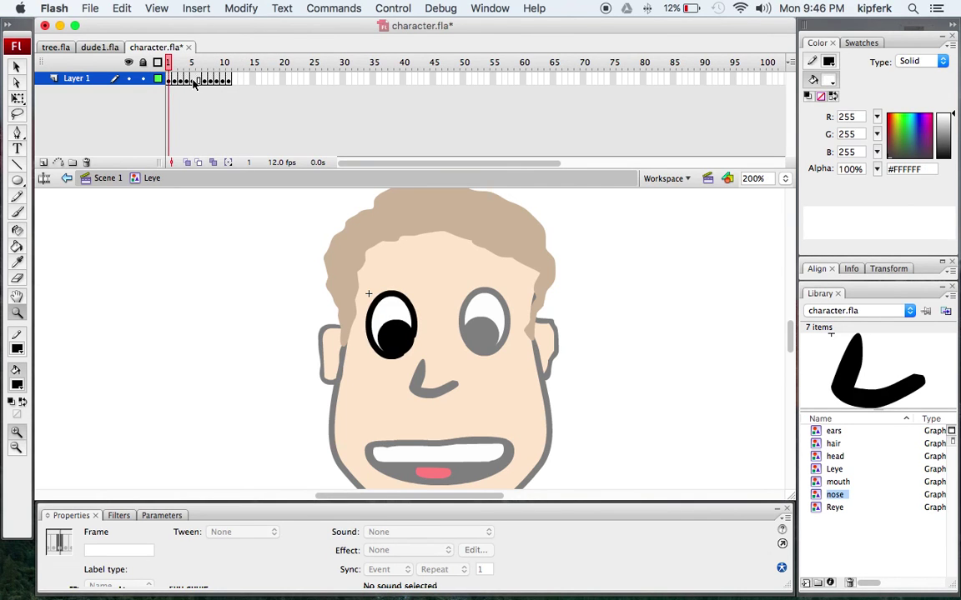
# Reverse the pasted frames, extend the animation to frame 15, and return to Scene 1.
pyautogui.click(205, 82)
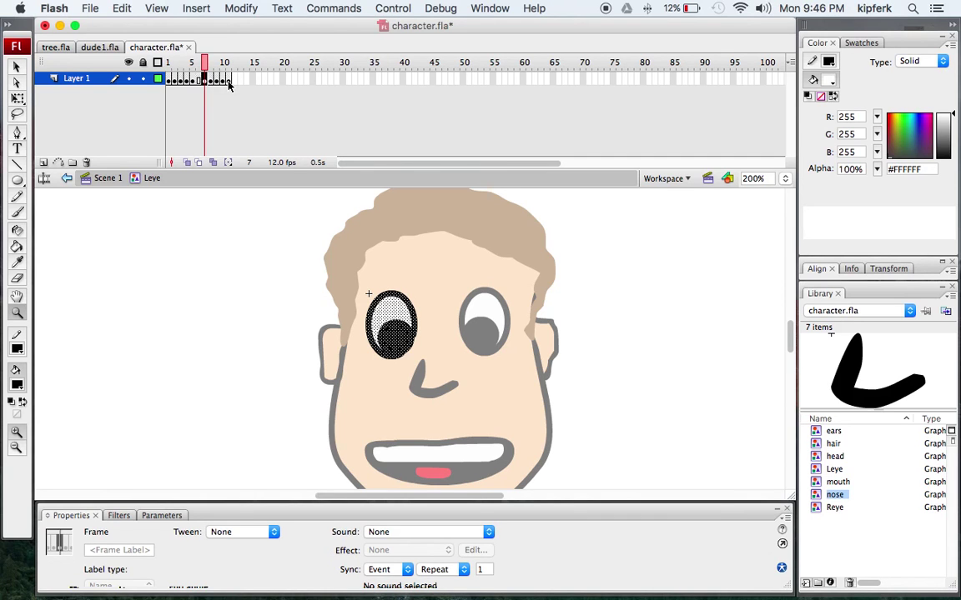
pyautogui.click(228, 81)
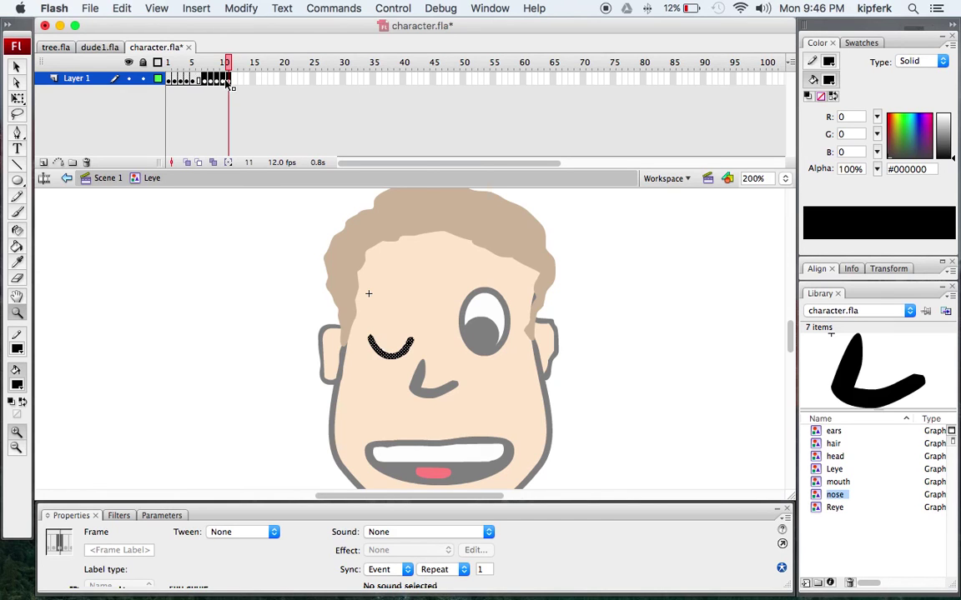
pyautogui.rightClick(226, 83)
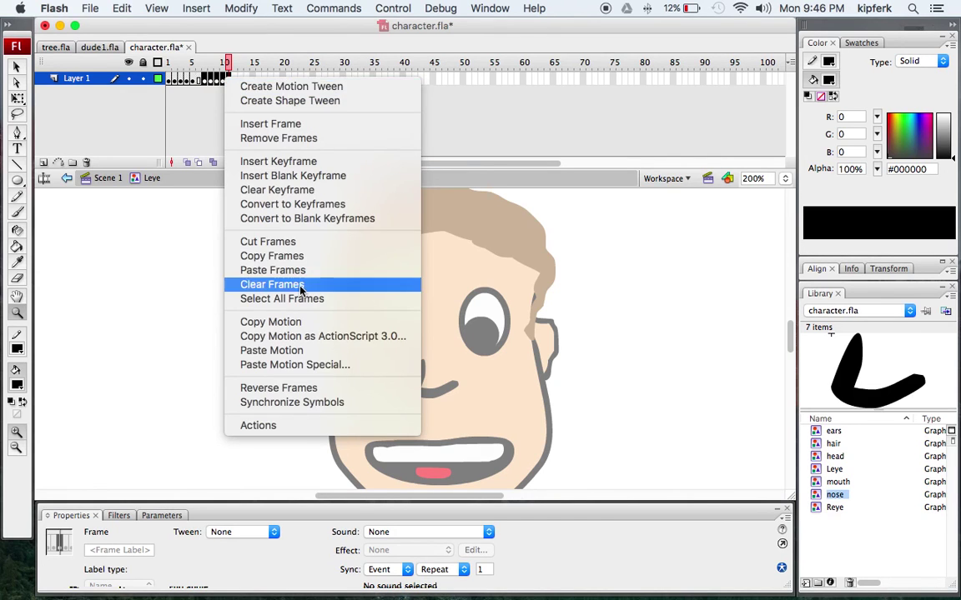
pyautogui.click(316, 389)
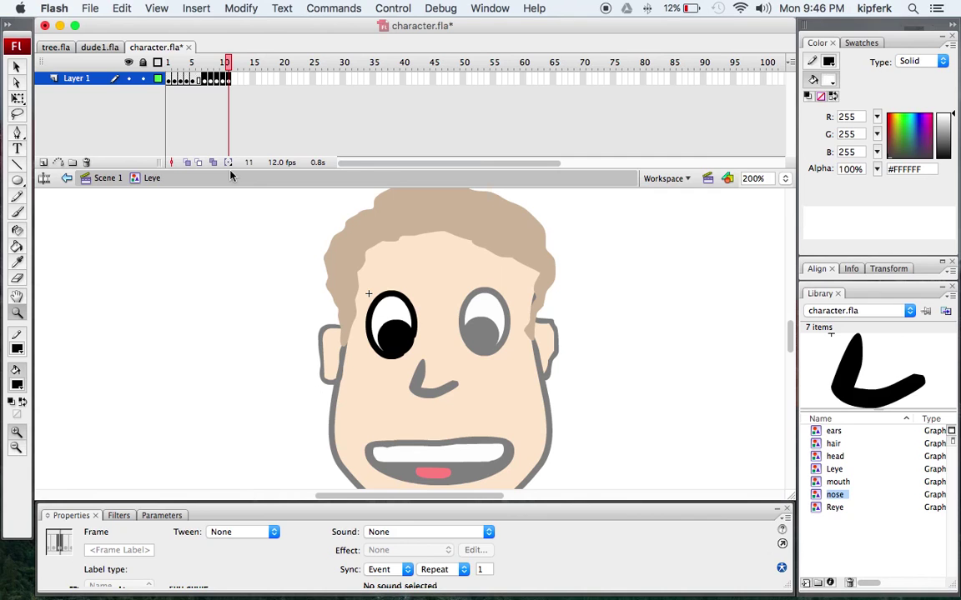
pyautogui.moveTo(229, 65)
pyautogui.mouseDown()
pyautogui.moveTo(158, 63)
pyautogui.moveTo(238, 65)
pyautogui.mouseUp()
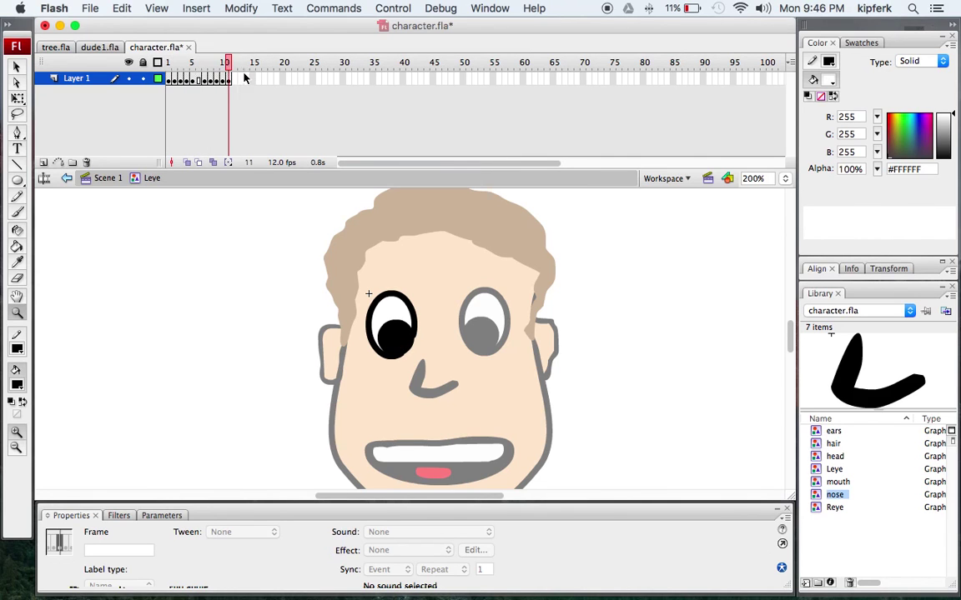
pyautogui.press('F5')
pyautogui.press('F5')
pyautogui.press('F5')
pyautogui.press('F5')
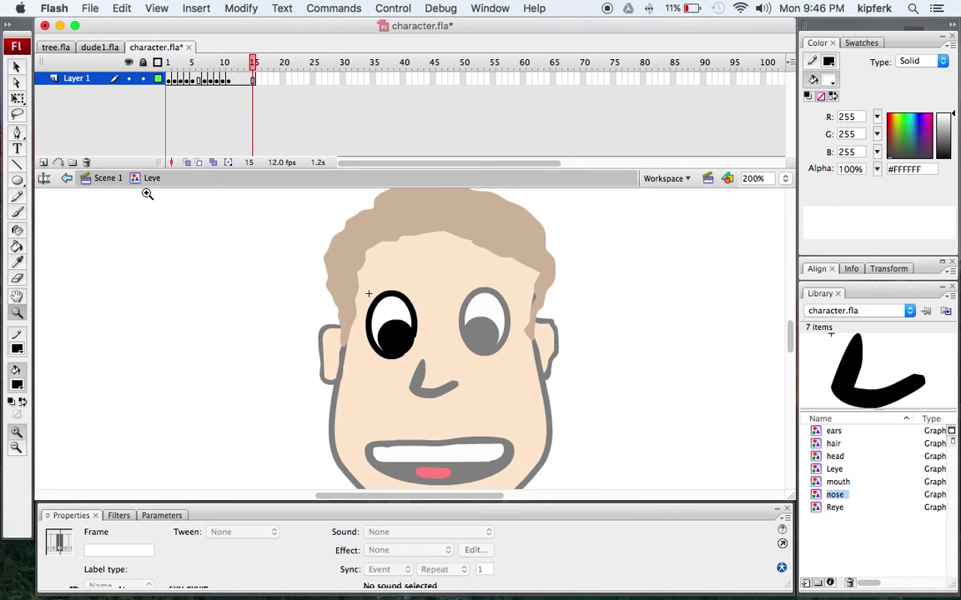
pyautogui.click(104, 178)
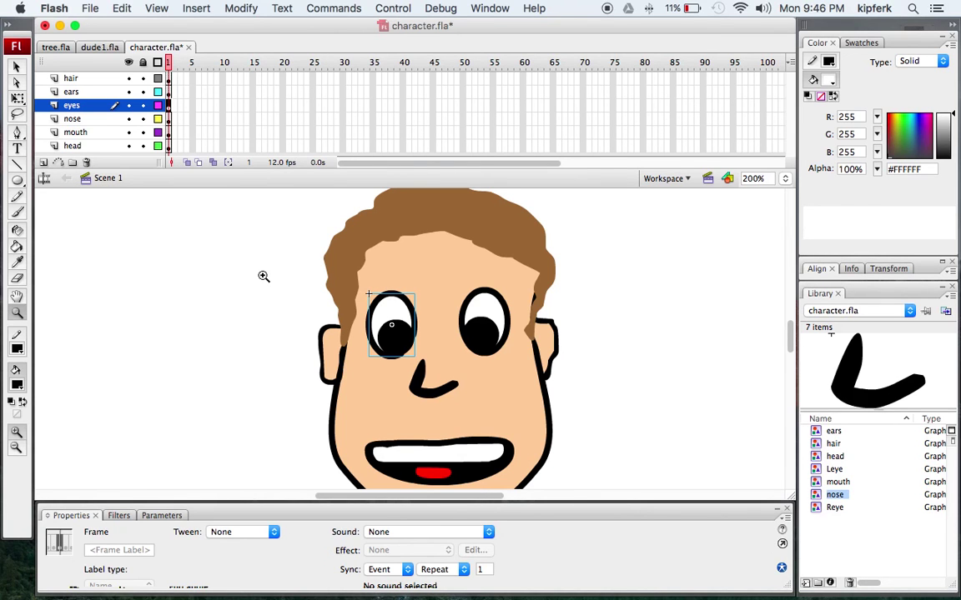
# Change the left eye's Leye instance type from Graphic to Movie Clip in Properties.
pyautogui.press('v')
pyautogui.click(248, 359)
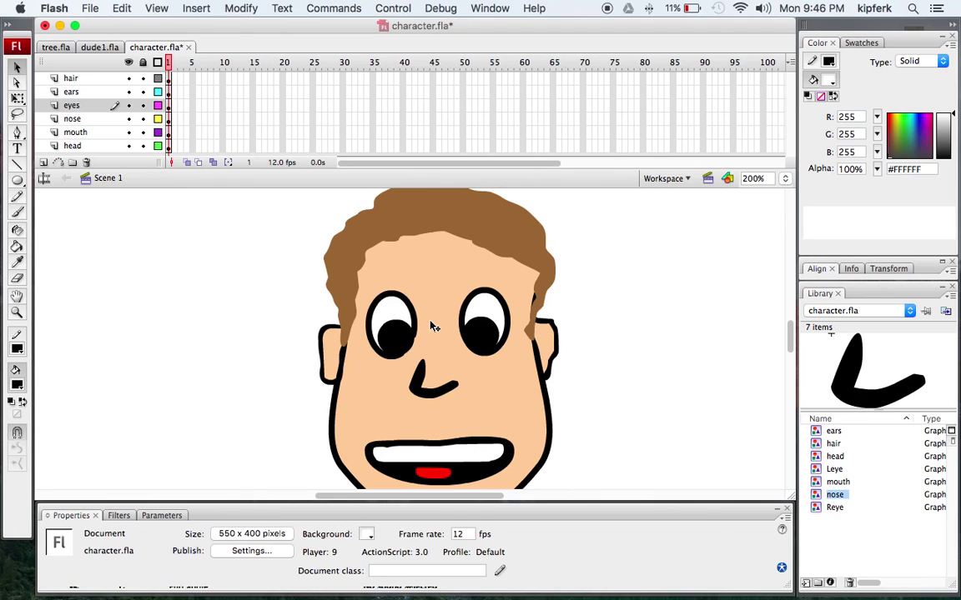
pyautogui.click(395, 344)
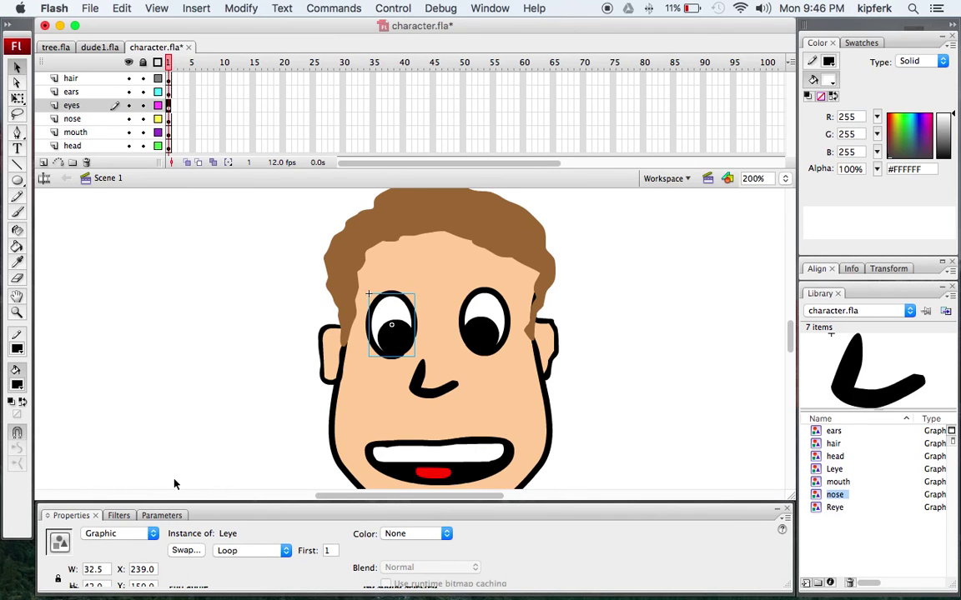
pyautogui.click(153, 534)
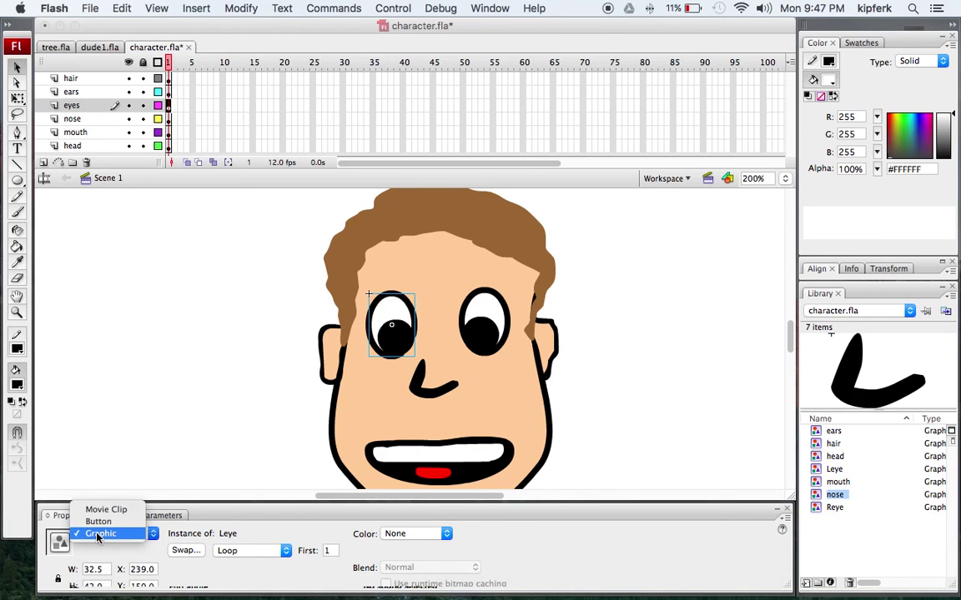
pyautogui.click(107, 509)
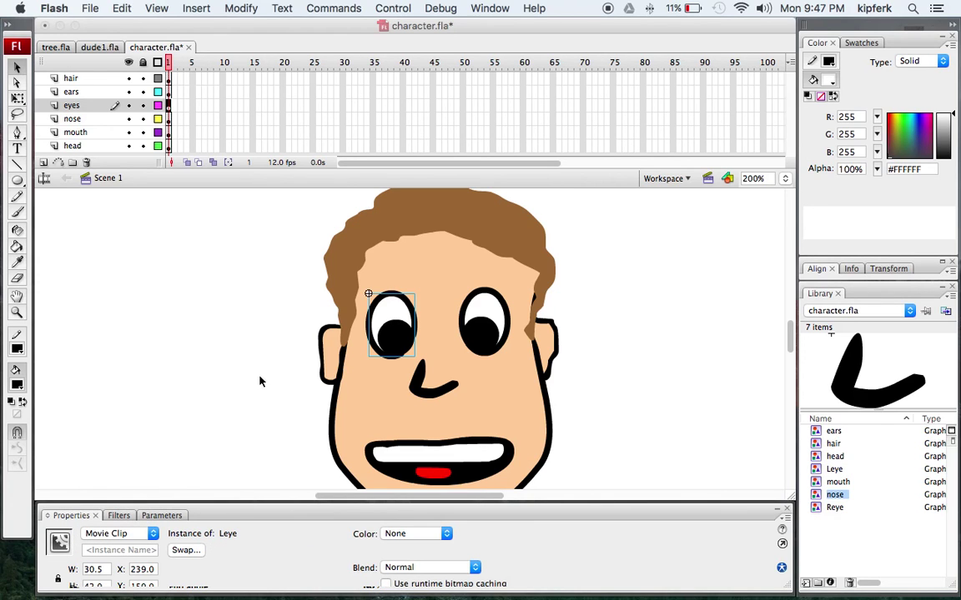
pyautogui.click(281, 319)
# Zoom out, save character.fla, and test the movie to watch the blink before closing it.
pyautogui.press('z')
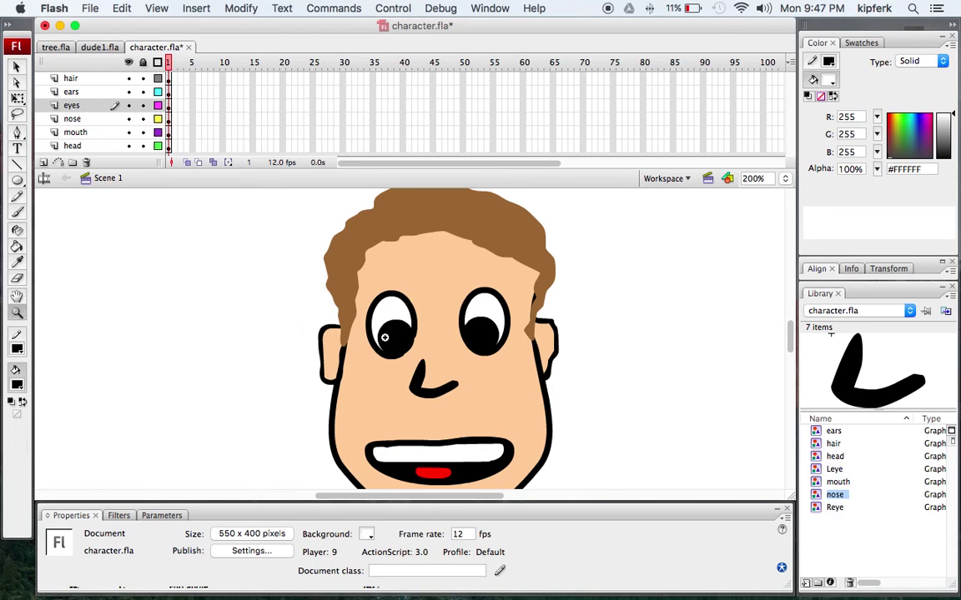
pyautogui.keyDown('alt'); pyautogui.click(345, 304); pyautogui.keyUp('alt')
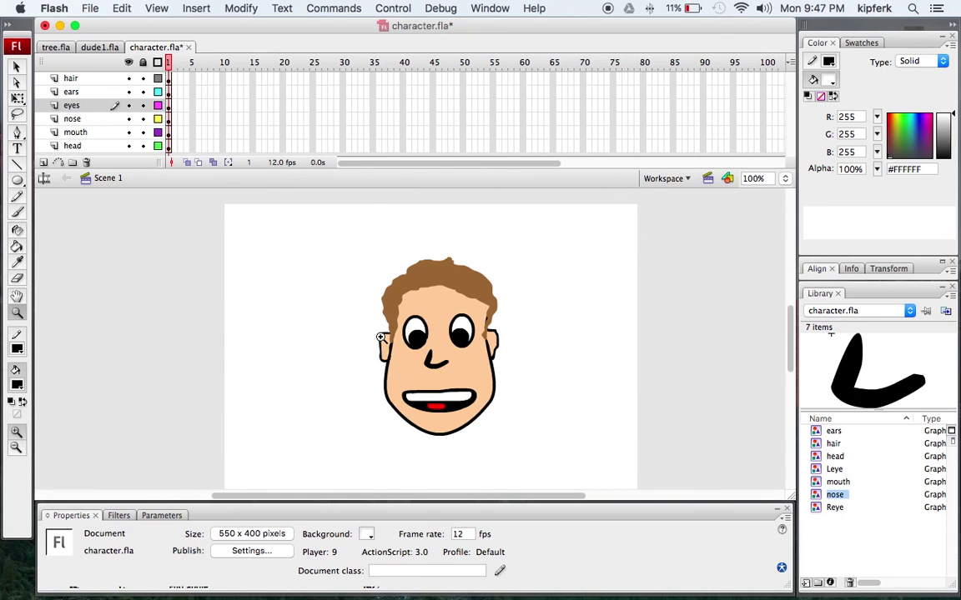
pyautogui.press('super+s')
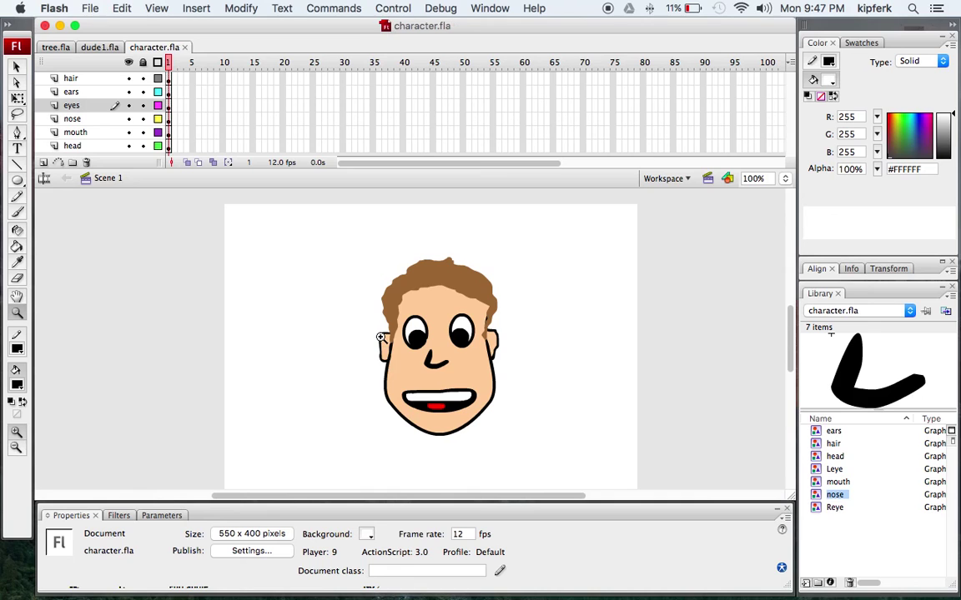
pyautogui.press('super+Return')
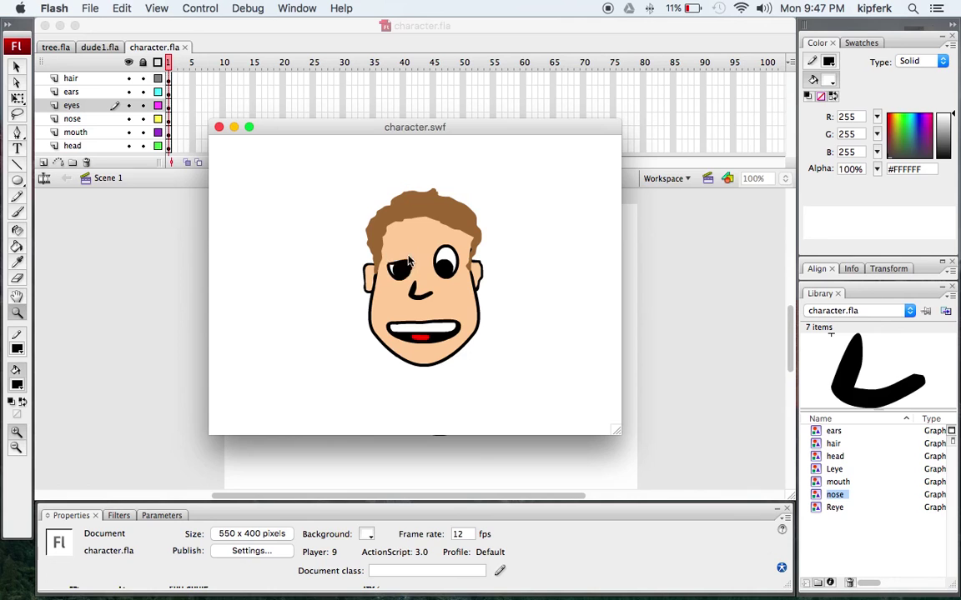
pyautogui.click(219, 127)
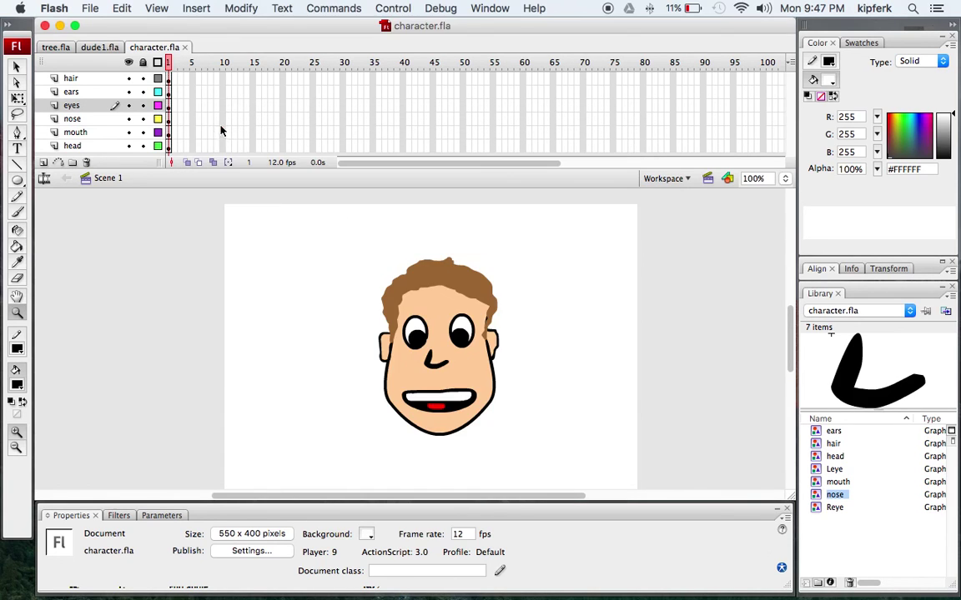
pyautogui.press('v')
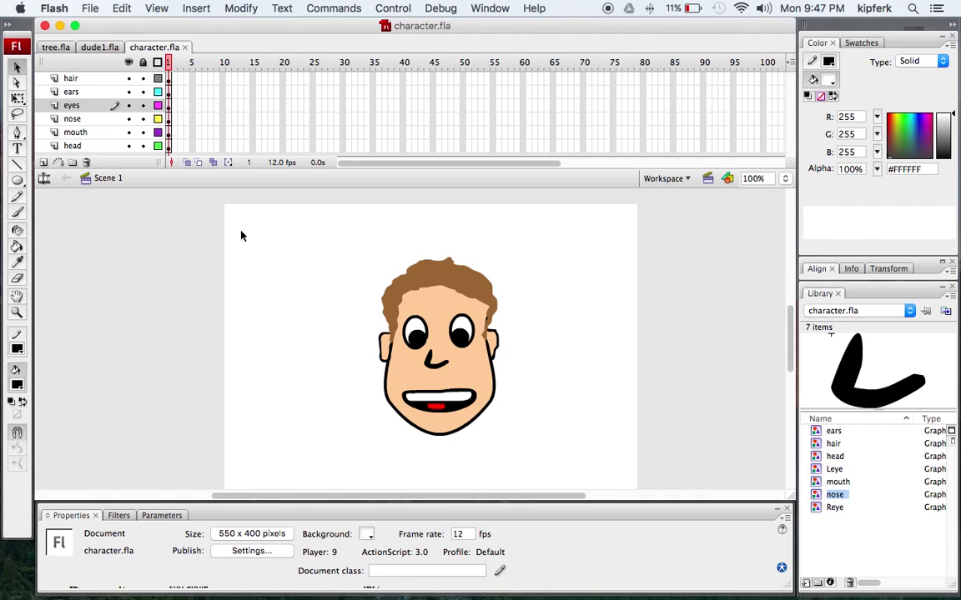
pyautogui.click(464, 348)
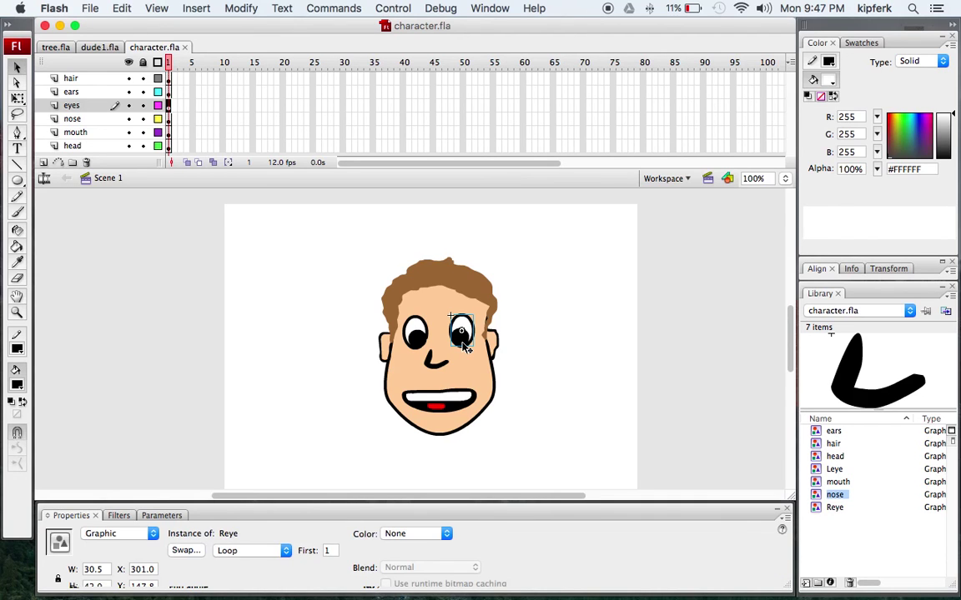
pyautogui.press('z')
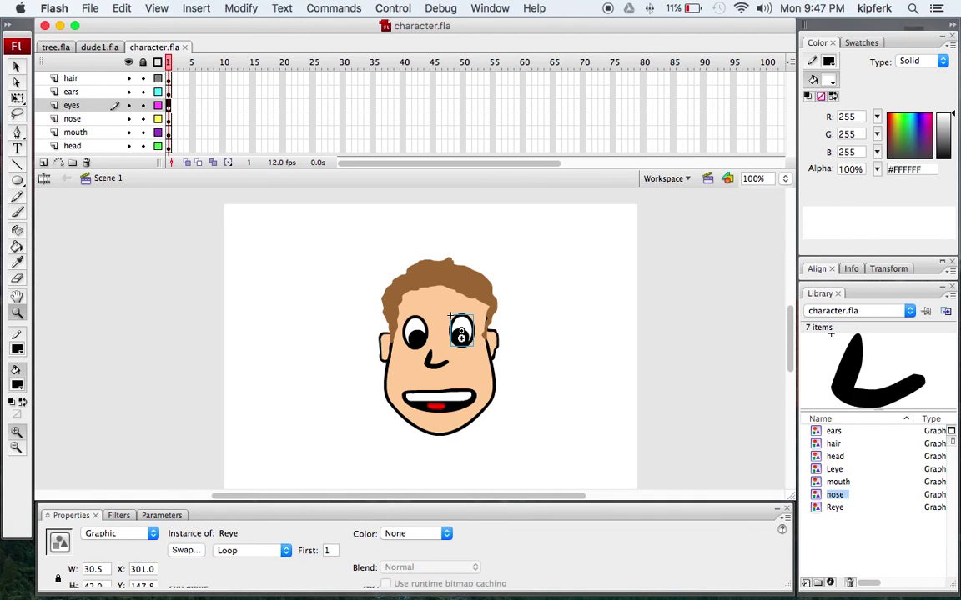
pyautogui.click(461, 336)
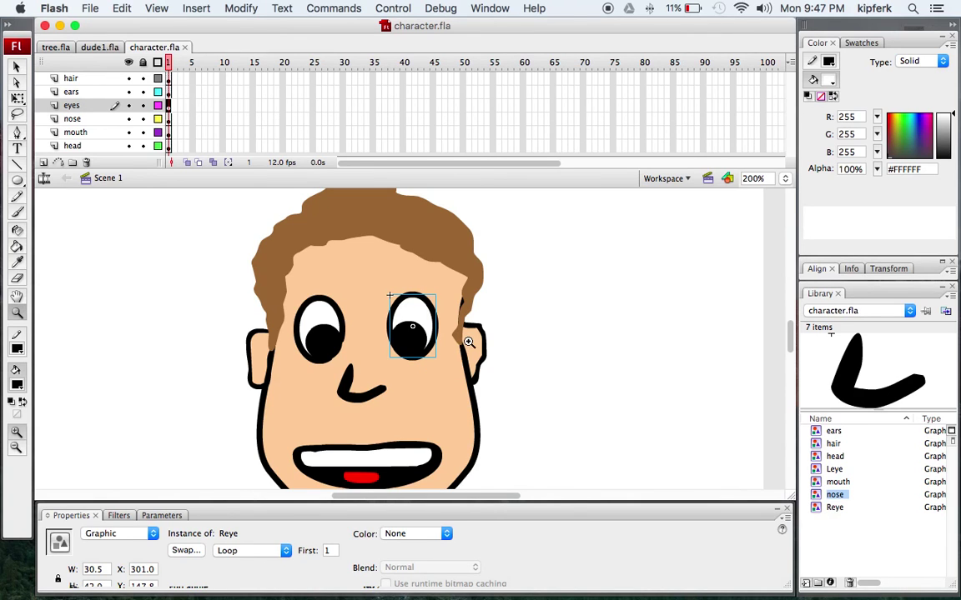
pyautogui.press('v')
pyautogui.doubleClick(407, 338)
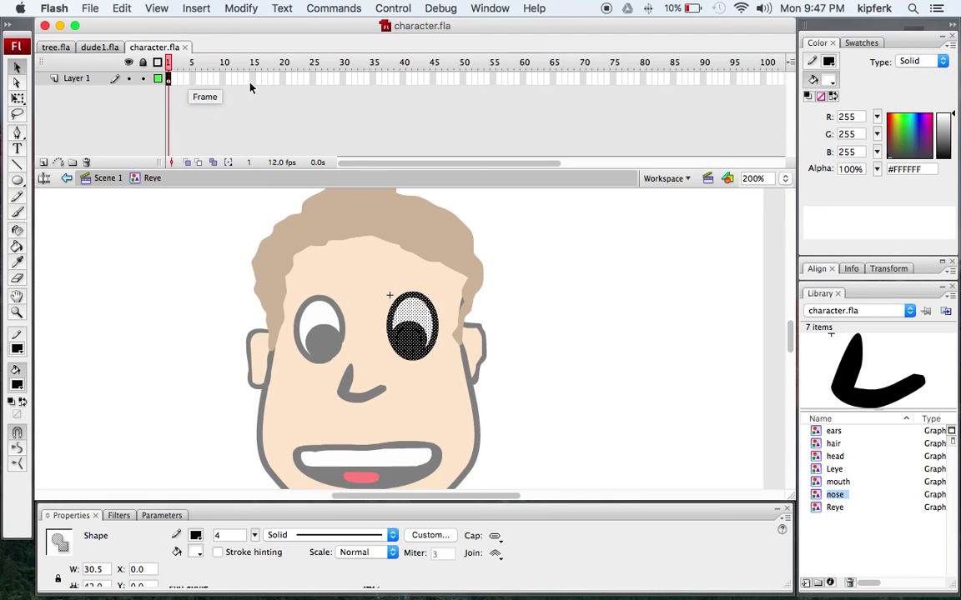
pyautogui.click(106, 180)
pyautogui.click(196, 302)
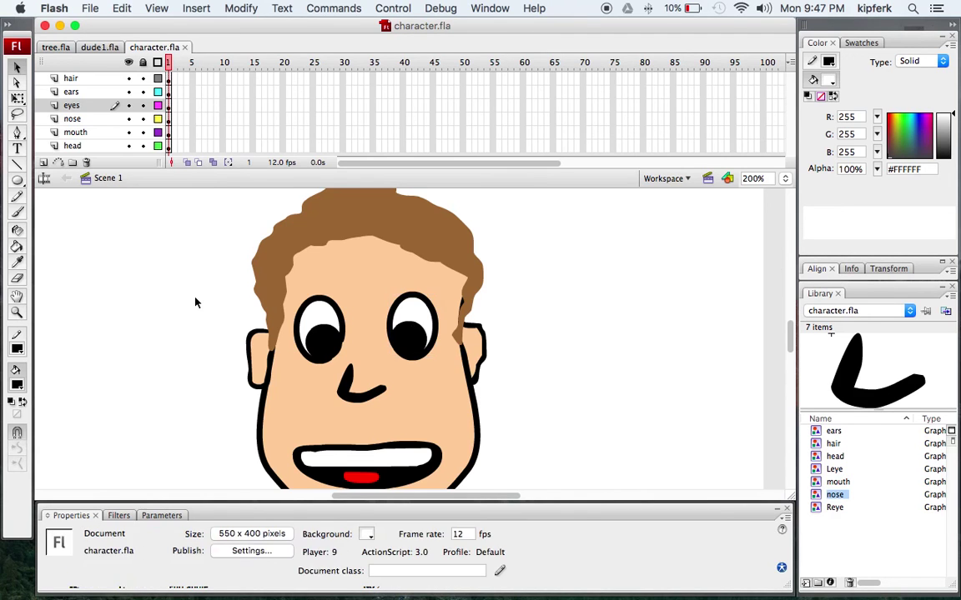